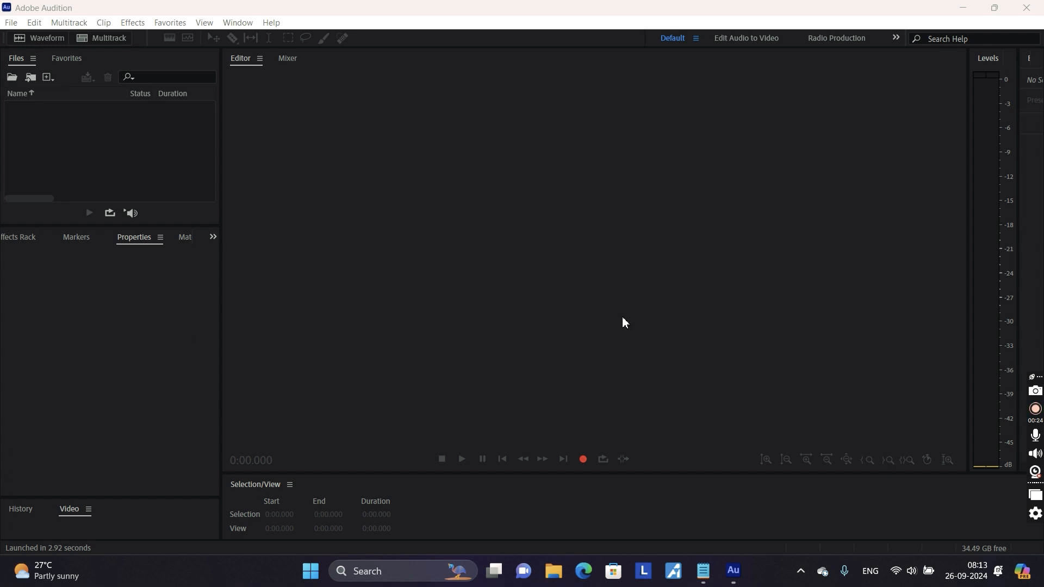
Switch to the open Notepad document and write "Audio/Voice/VO" as the first line
mouse_move(707, 578)
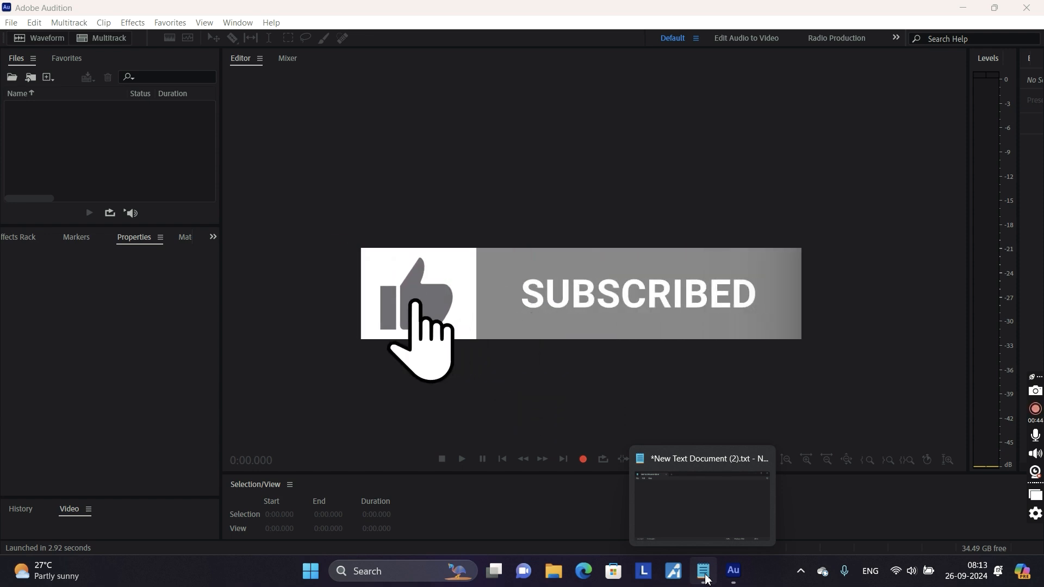
left_click(703, 572)
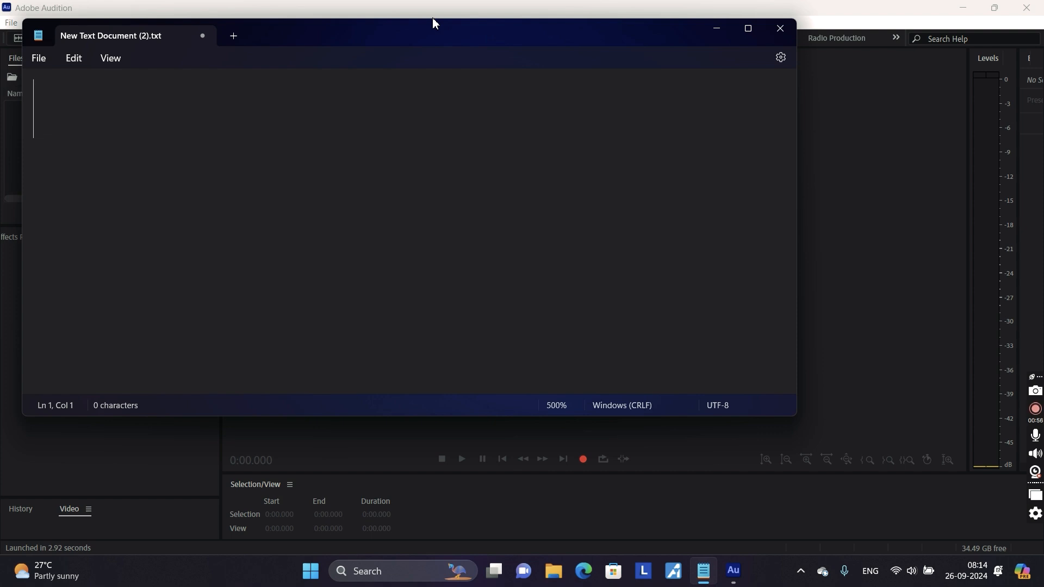
type("AU")
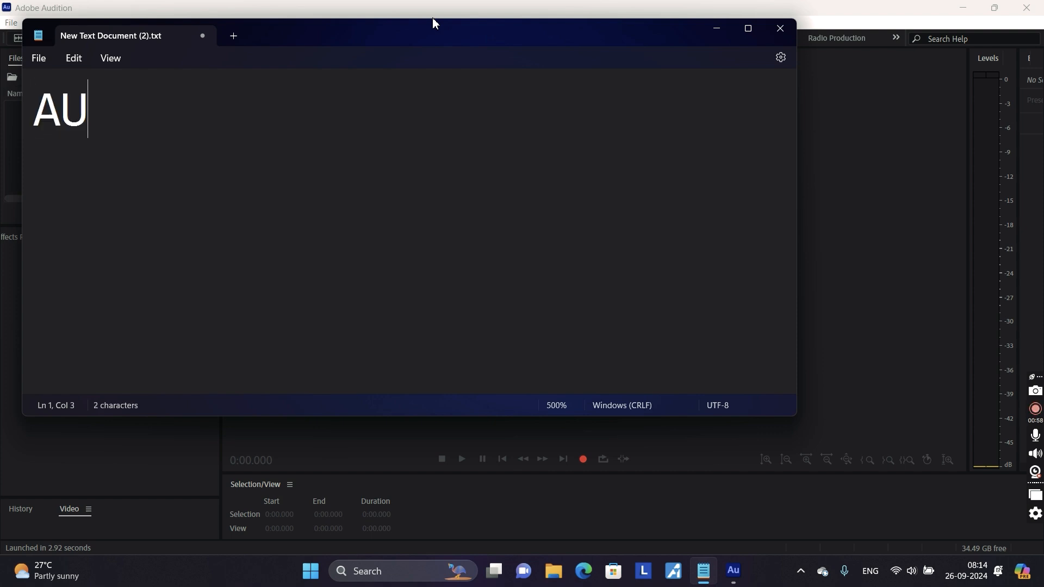
key("BackSpace")
type("udio/V")
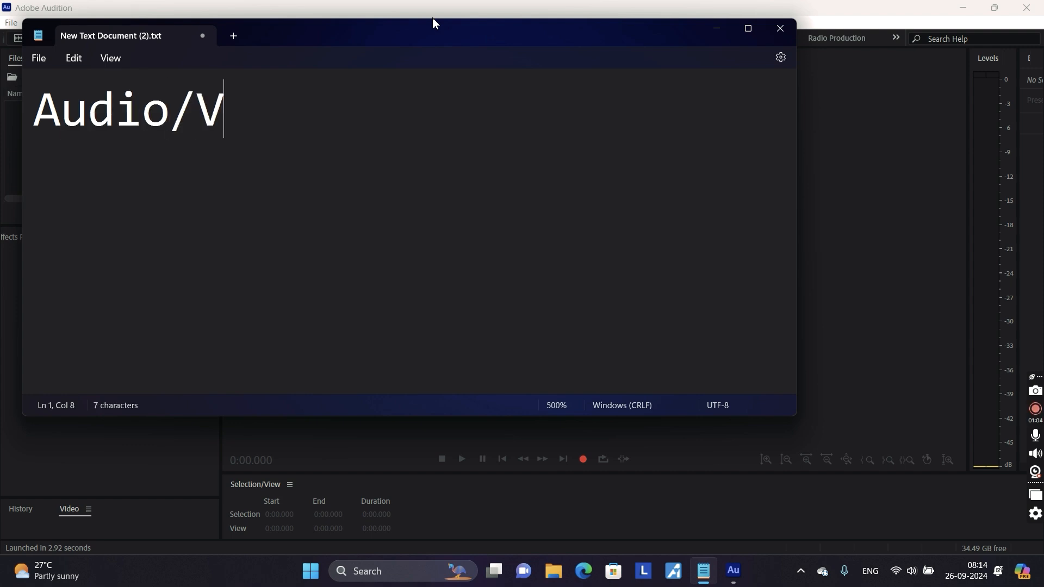
type("oice")
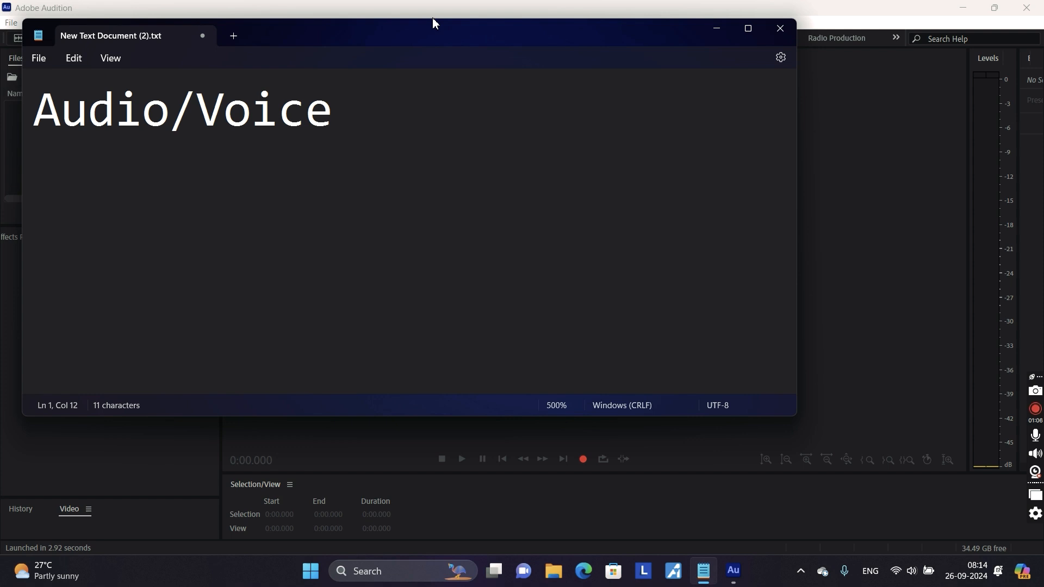
type("/VO")
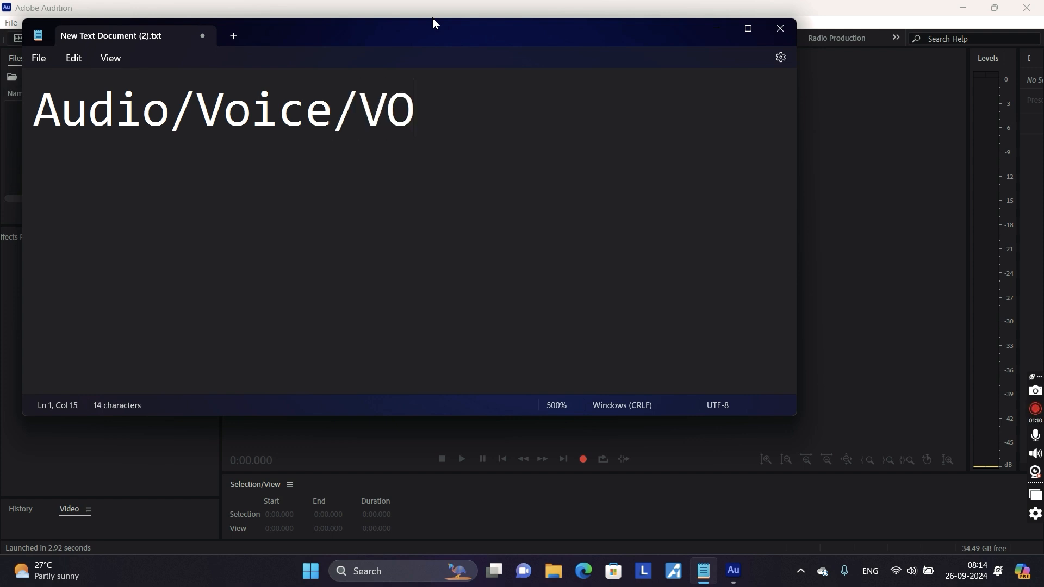
Add the lines "Music" and "Effects/Transition" below the first line of the note
key("Return")
type("Music")
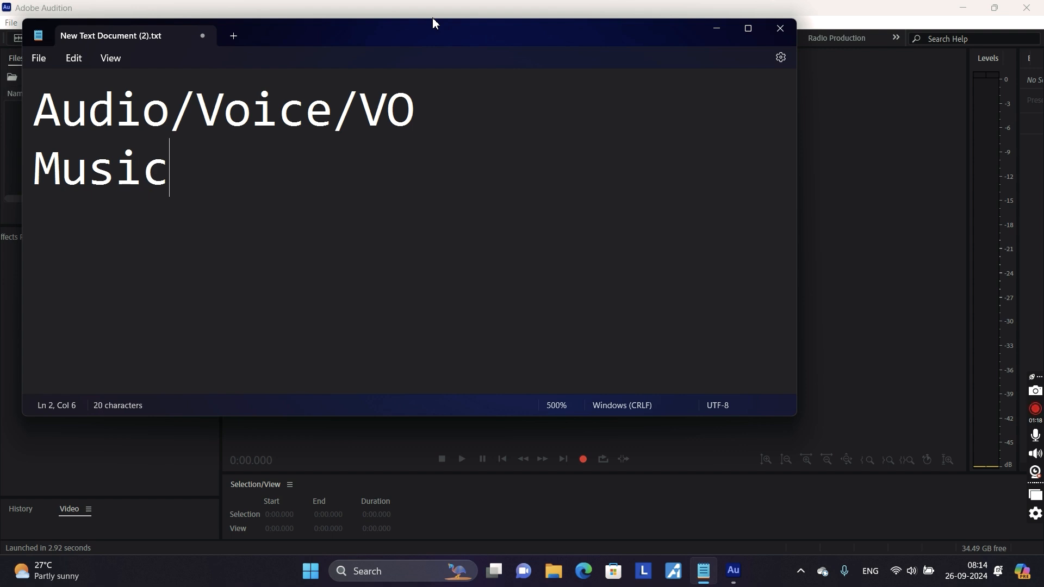
key("Return")
type("Eff")
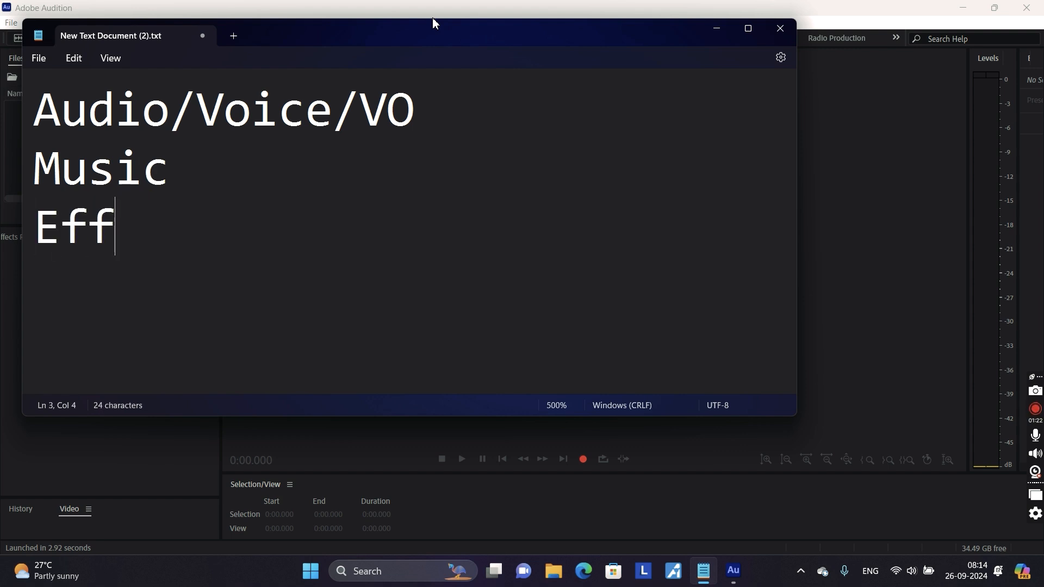
type("ects/Tr")
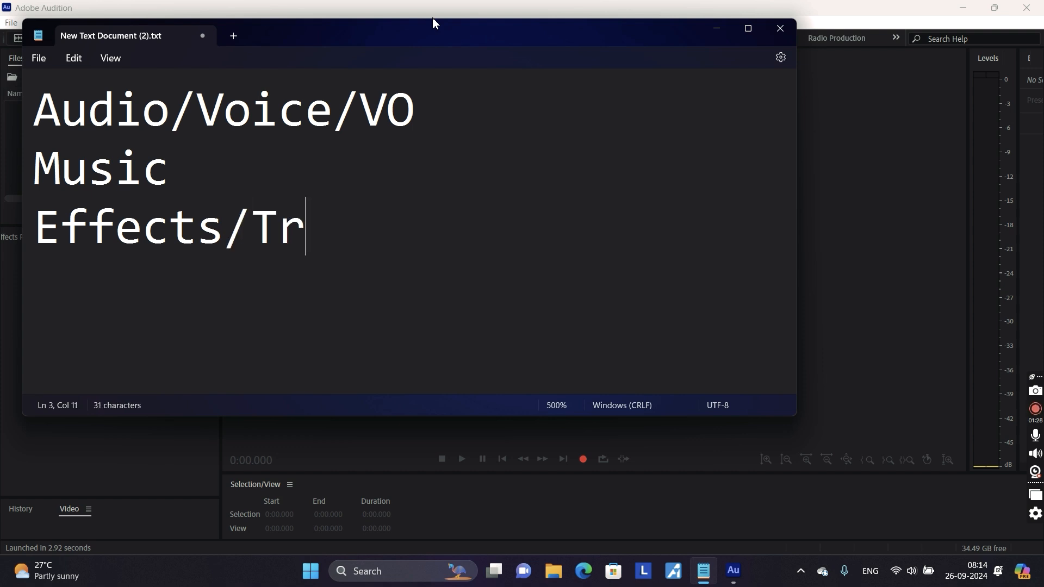
type("ansition")
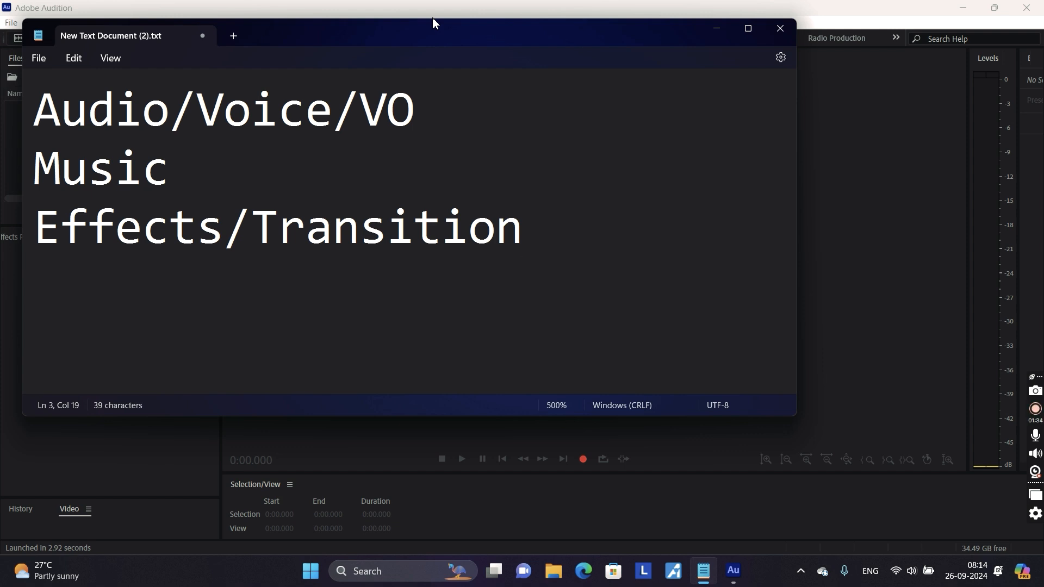
Add "Audio Level" after a blank line in the note, and minimize Notepad to return to Adobe Audition
key("Return")
key("Return")
type("Audio ")
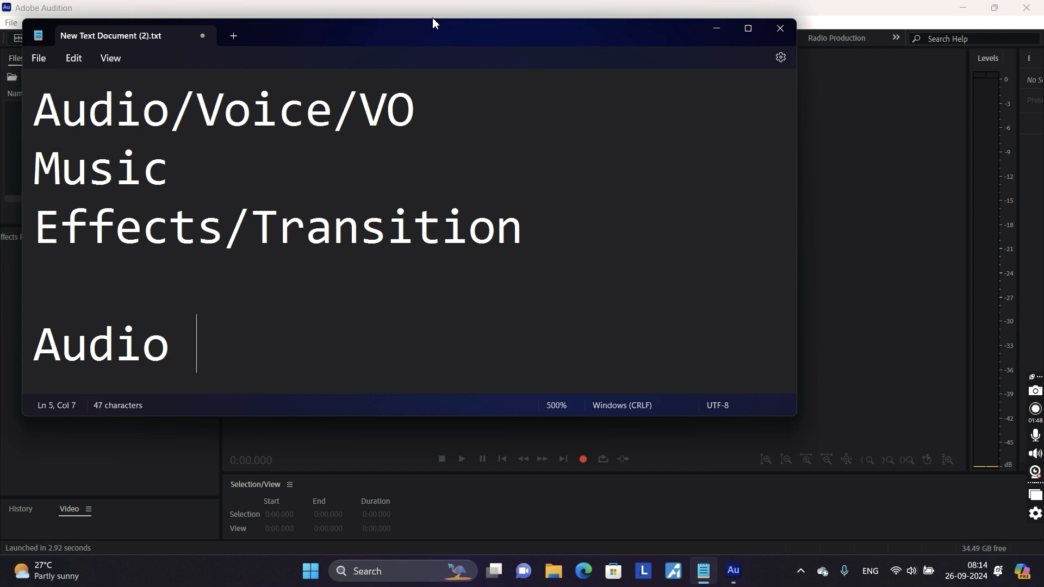
type("Level")
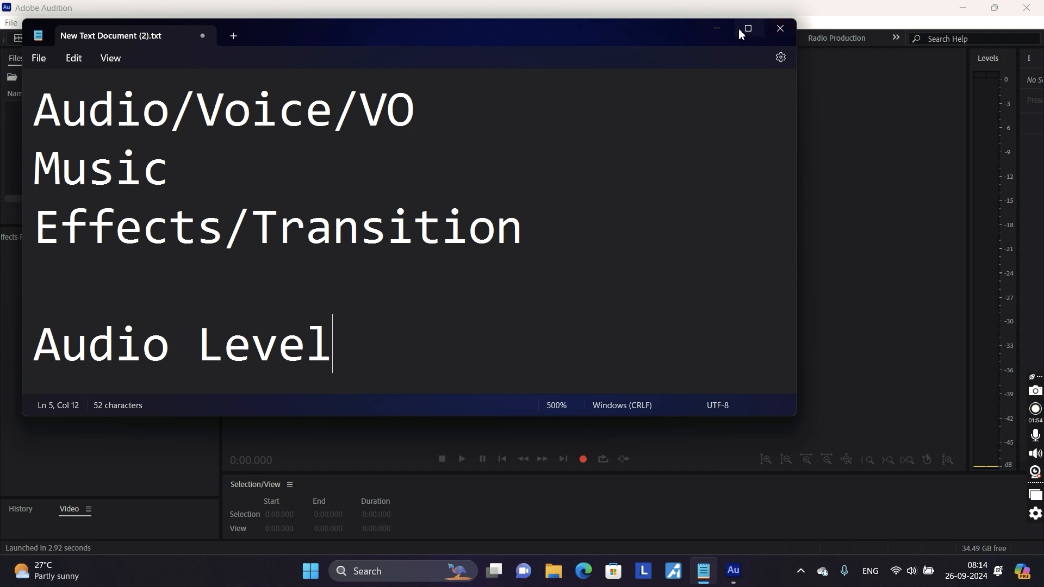
left_click(723, 32)
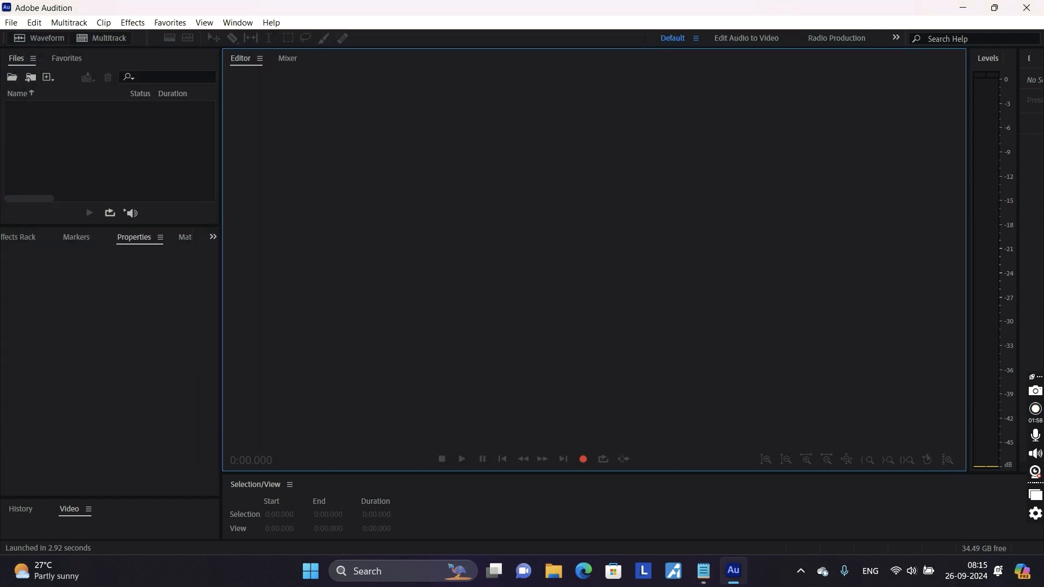
Start a new audio file named "Testing" with a sample rate of 48000 Hz
left_click(13, 23)
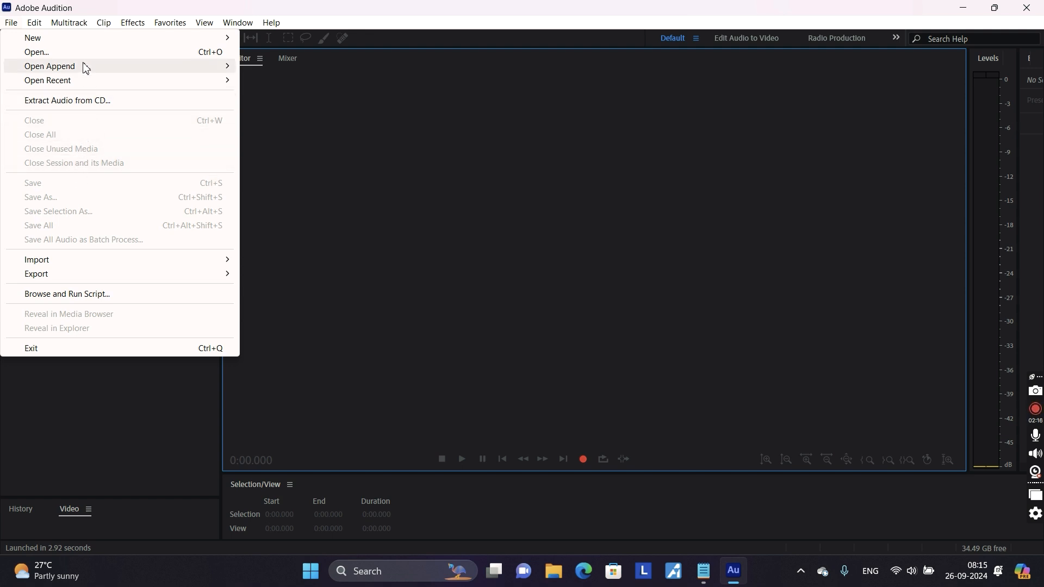
mouse_move(90, 38)
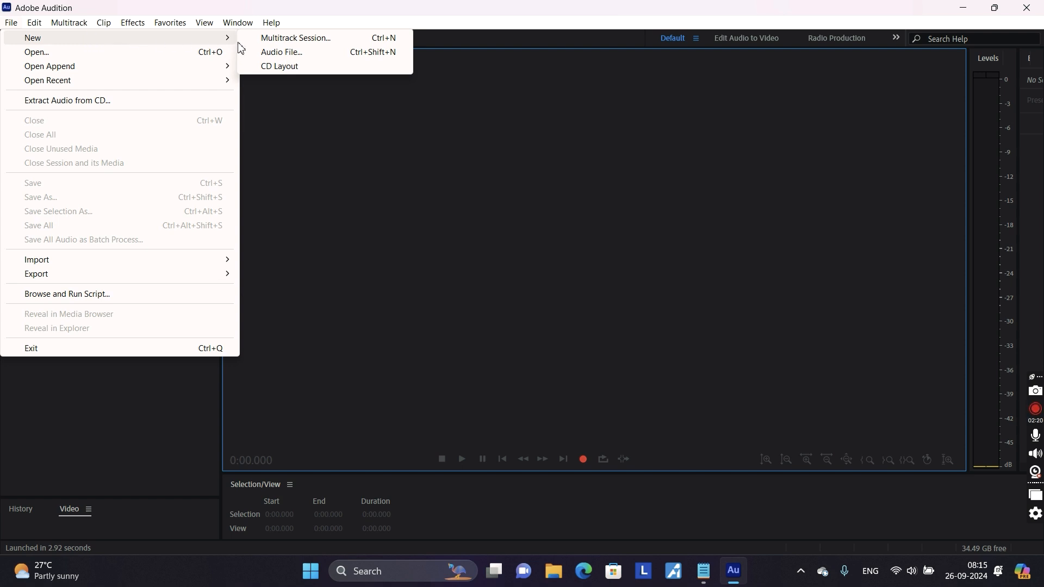
left_click(302, 58)
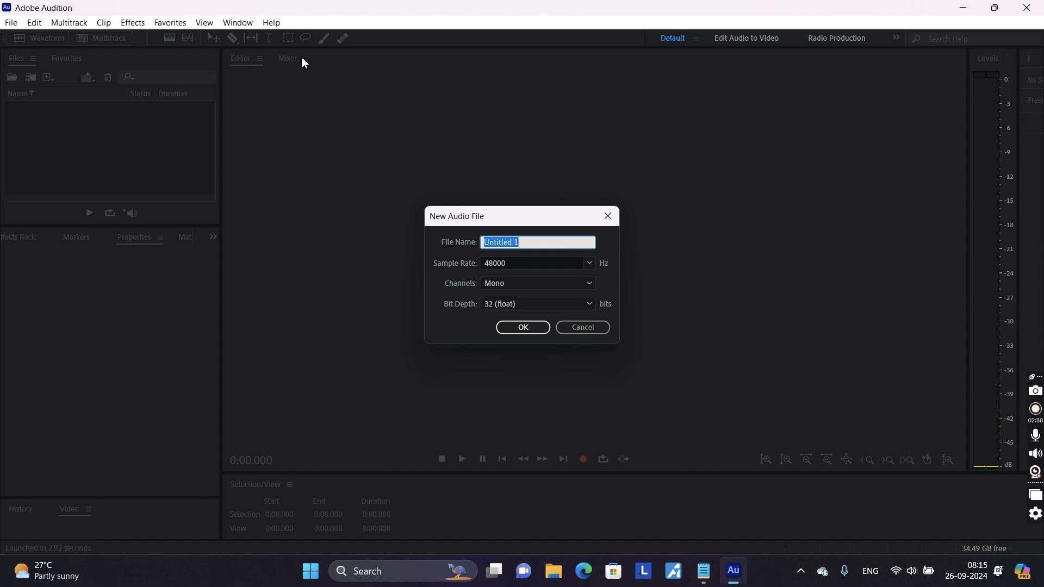
type("Testing")
left_click(594, 263)
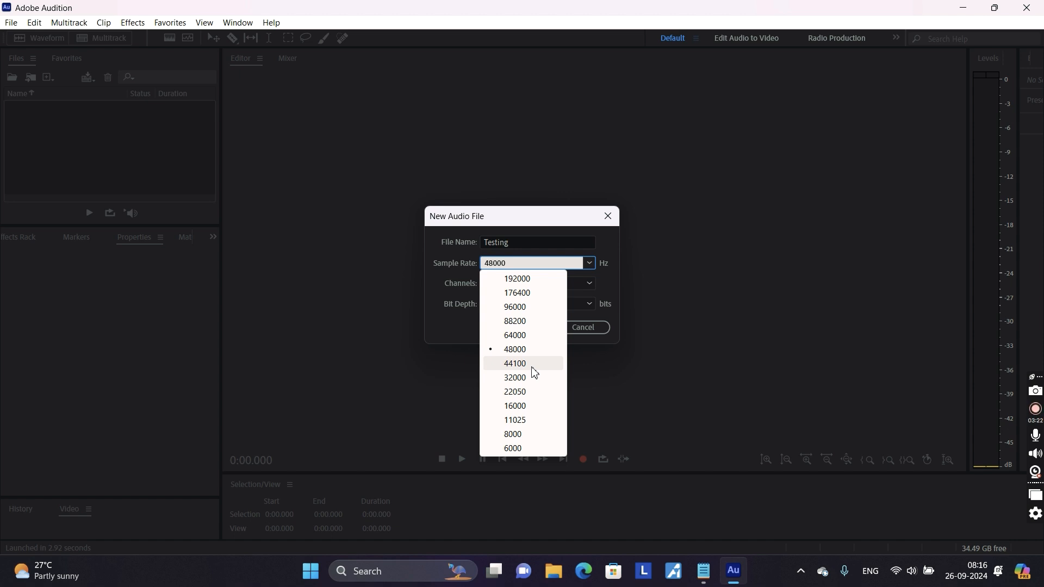
left_click(532, 351)
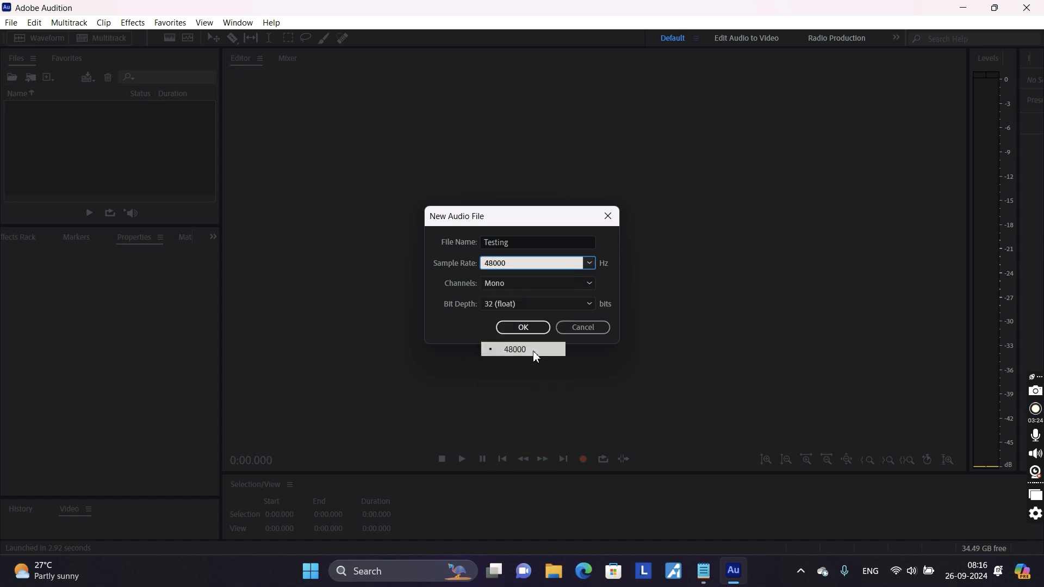
Set the new file's channels to Mono and bit depth to 16 bits, and create it
left_click(591, 283)
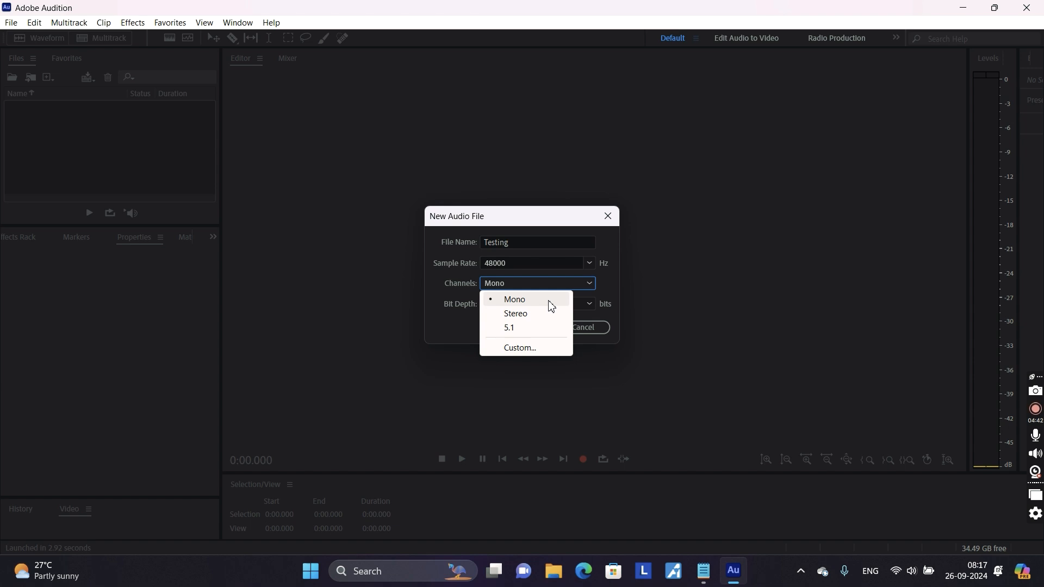
left_click(549, 302)
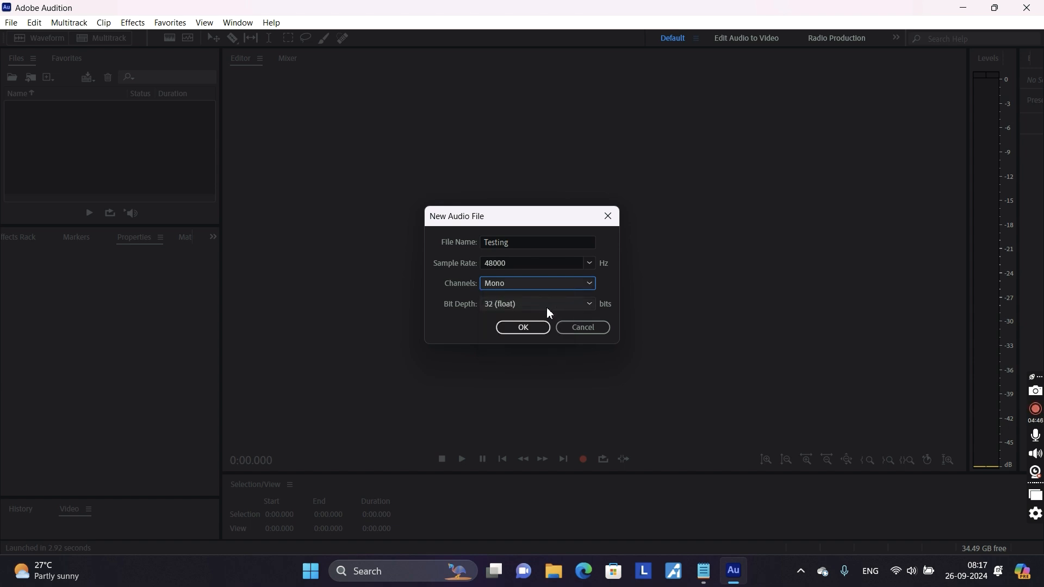
left_click(547, 308)
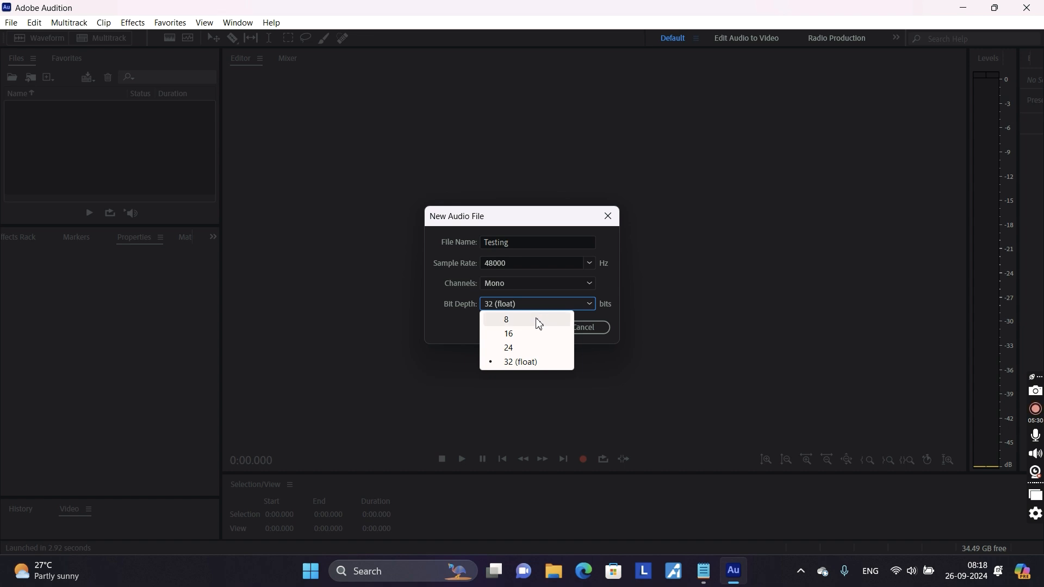
left_click(524, 334)
left_click(526, 328)
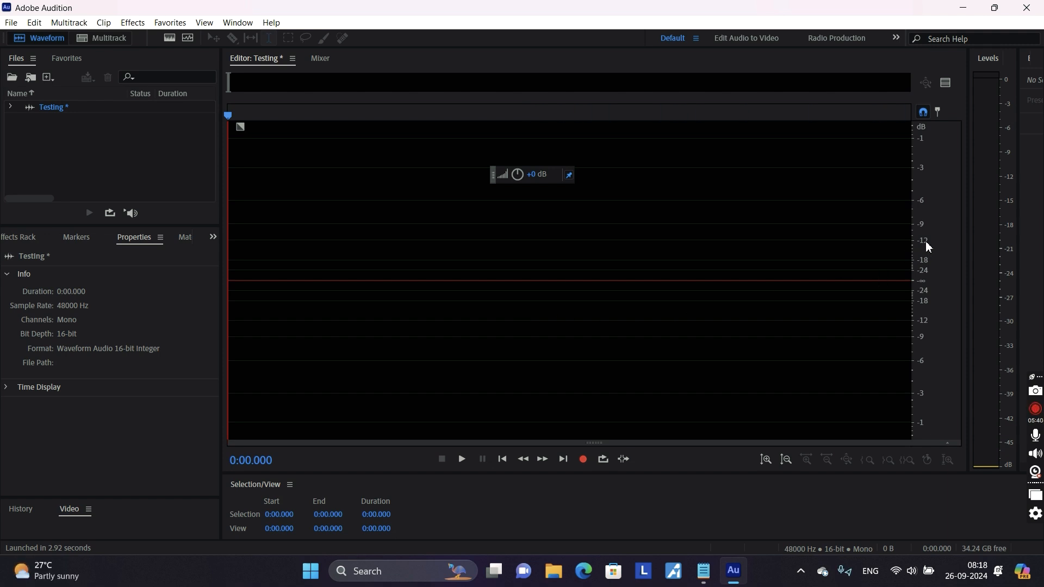
Examine the amplitude scale in dB beside the empty waveform at different vertical zoom levels
scroll(927, 247, "down", 2)
scroll(928, 247, "up", 2)
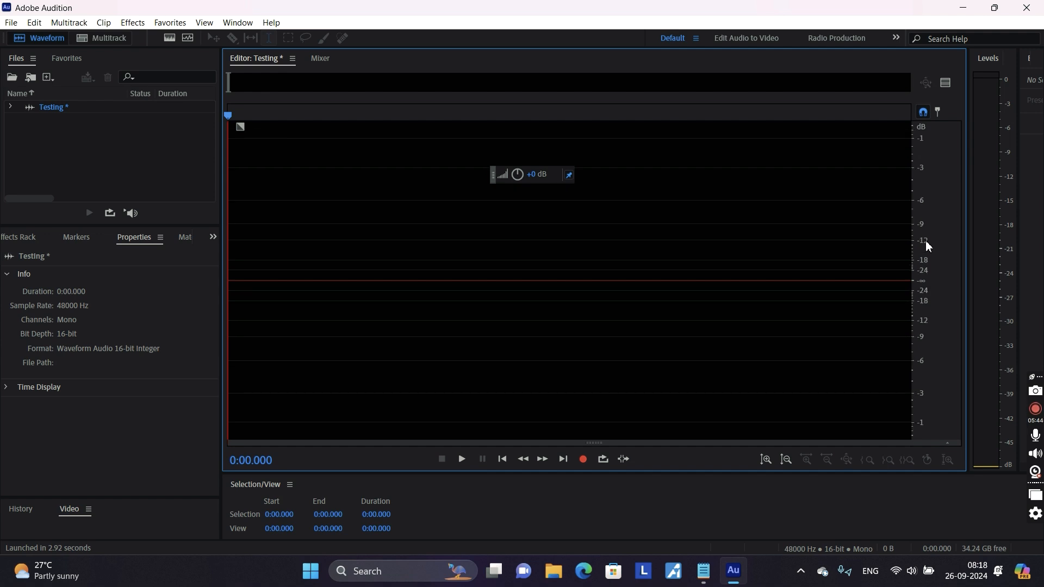
scroll(928, 246, "up", 1)
scroll(927, 204, "down", 2)
scroll(929, 204, "down", 1)
scroll(928, 205, "up", 1)
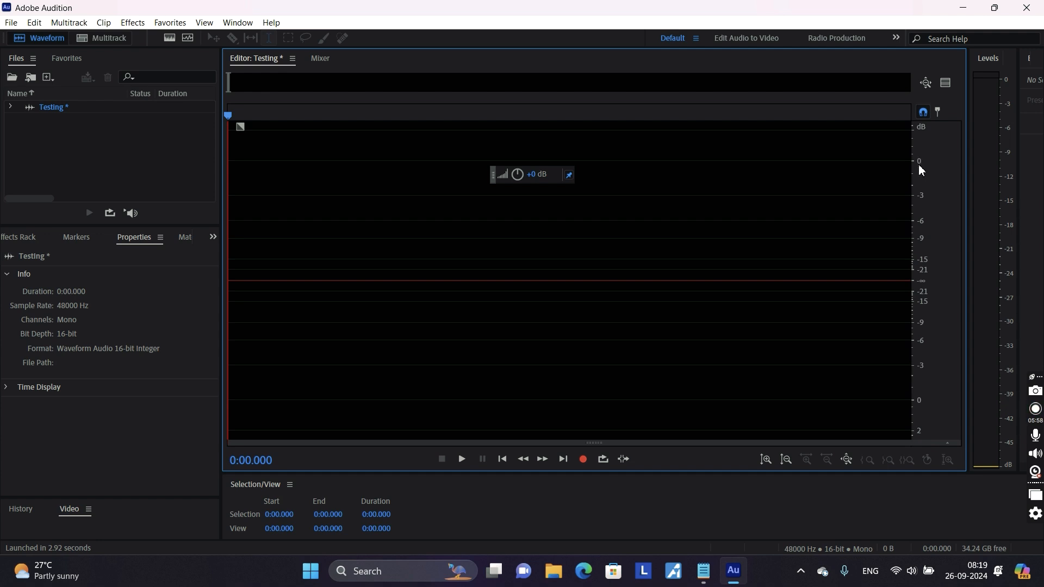
scroll(920, 170, "down", 1)
scroll(921, 170, "up", 1)
scroll(923, 213, "up", 2)
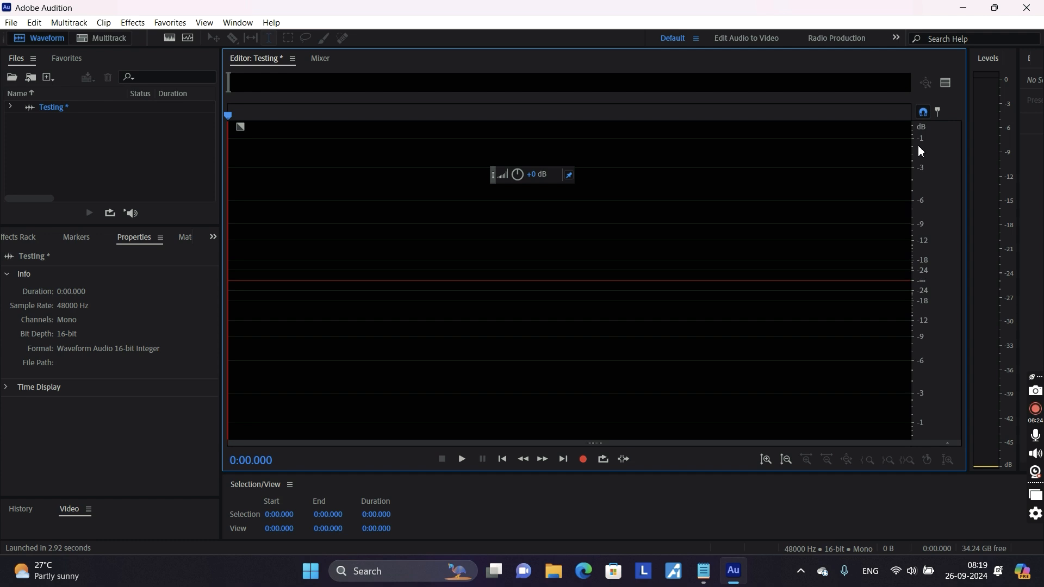
scroll(921, 151, "down", 1)
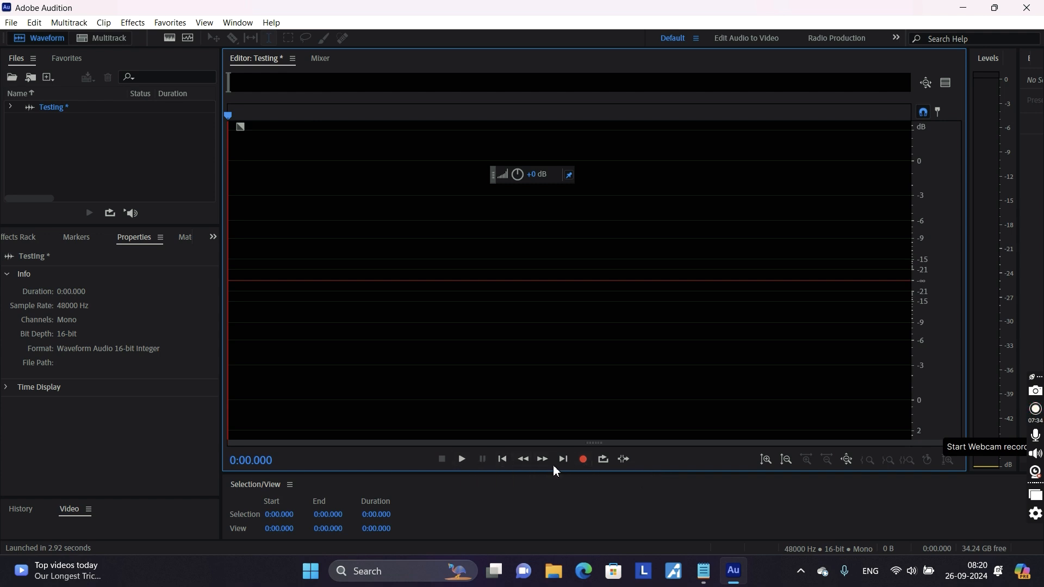
Record a voice take of about 2:09 into the Testing file, stop recording and clear the waveform selection
left_click(583, 459)
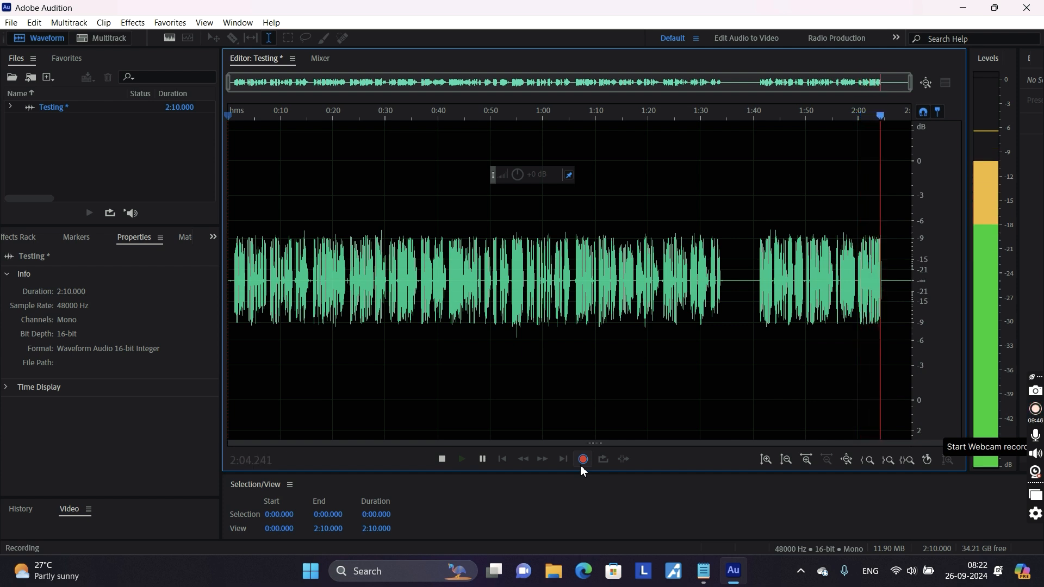
left_click(442, 460)
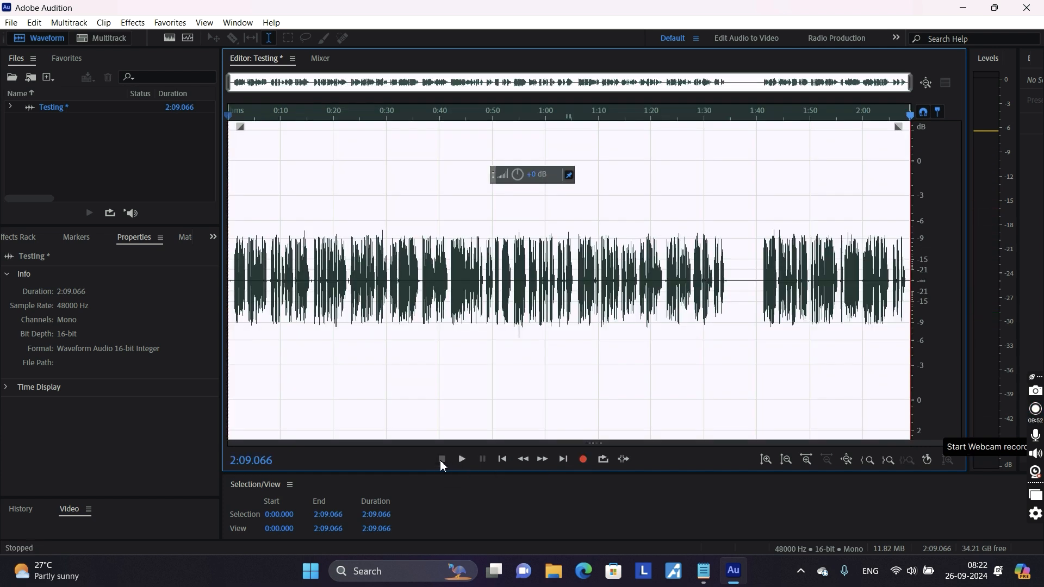
left_click(489, 413)
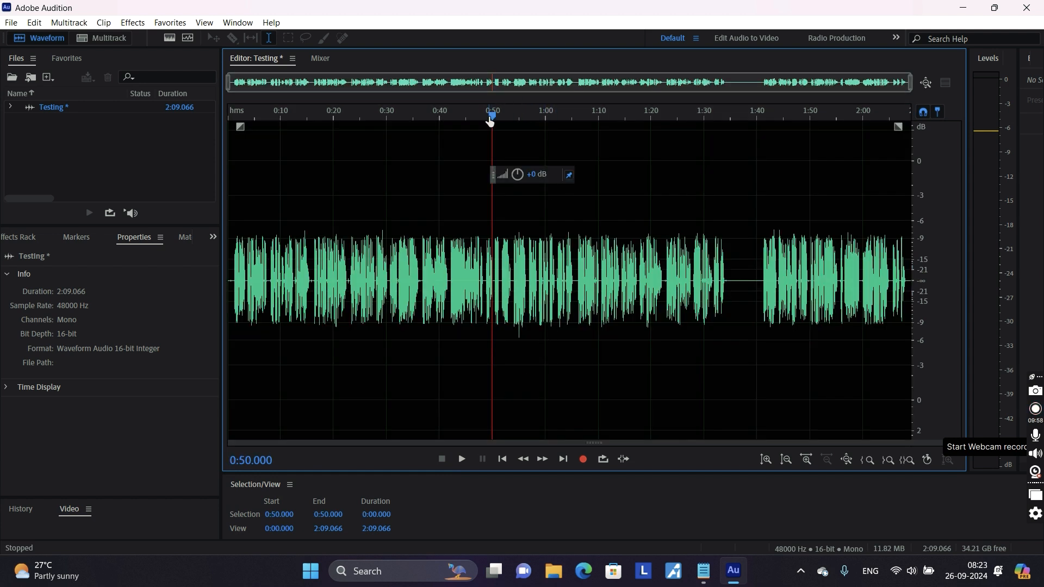
Play the recording from the beginning and stop at about 0:29
left_click_drag(491, 118, 201, 145)
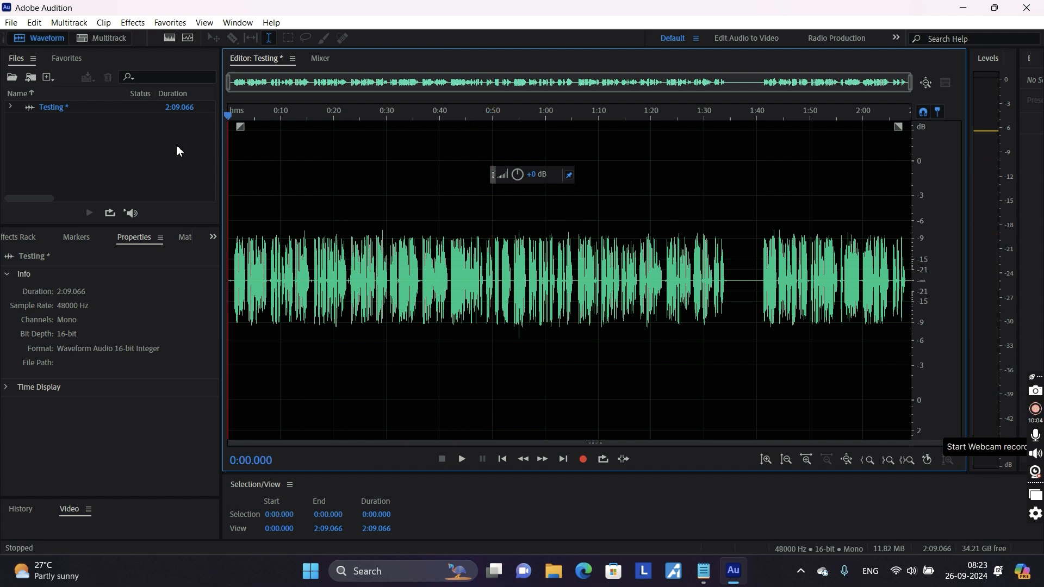
key("space")
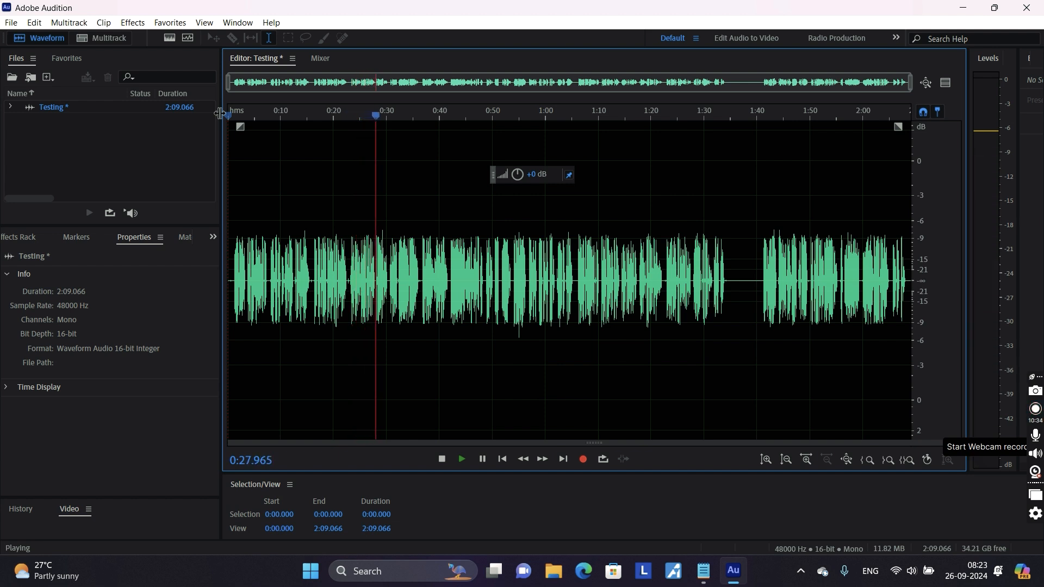
key("space")
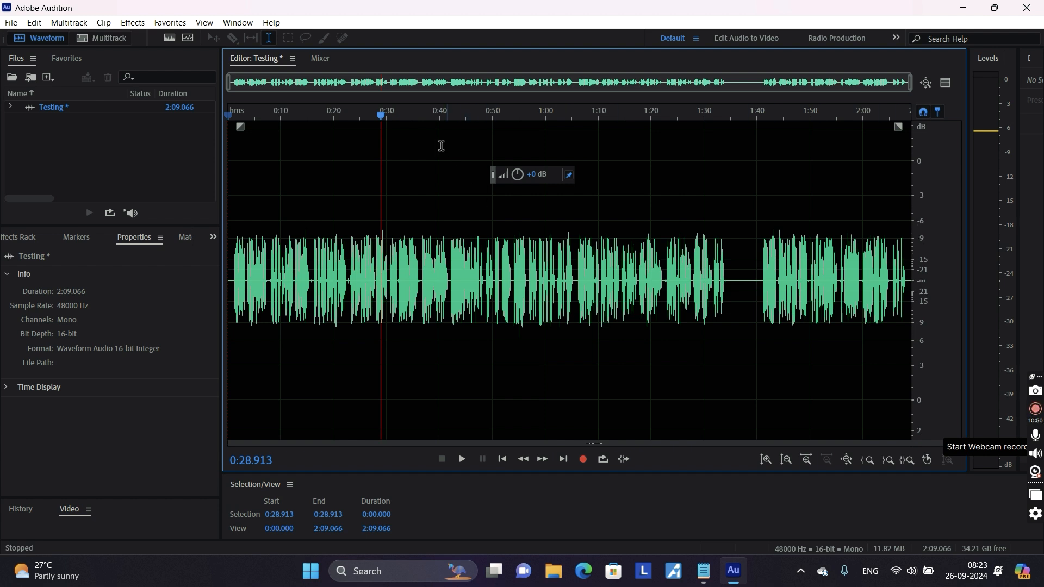
Play the recording from about 1:31.8 into the silent gap and stop at about 1:37.8
left_click_drag(383, 120, 938, 133)
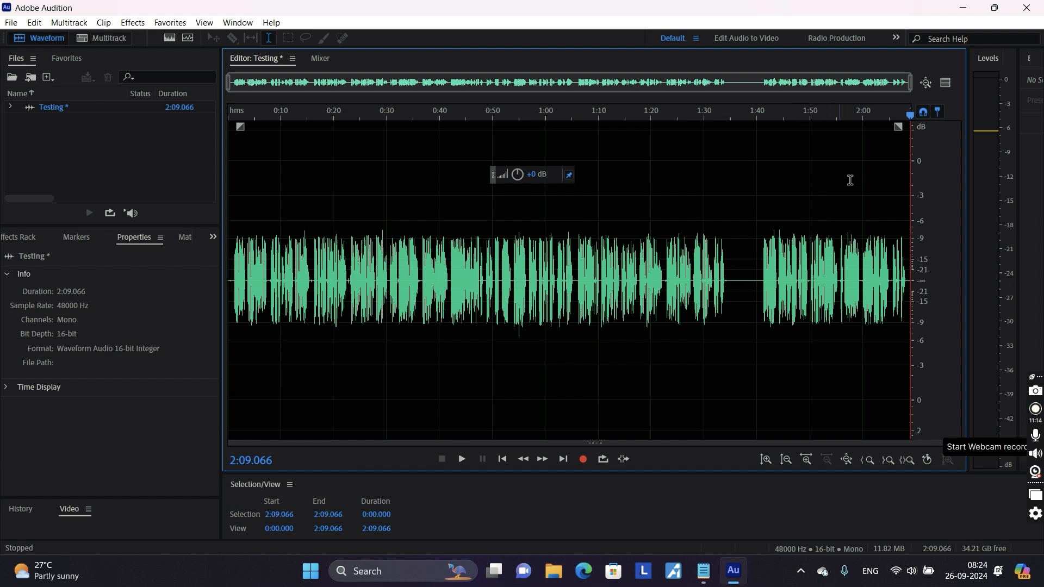
left_click_drag(912, 119, 717, 138)
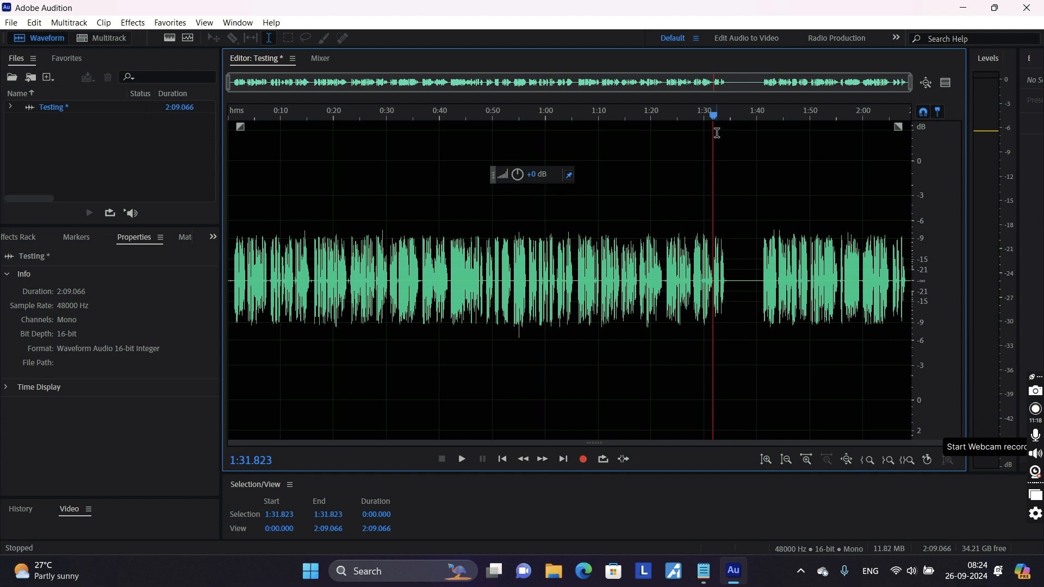
key("space")
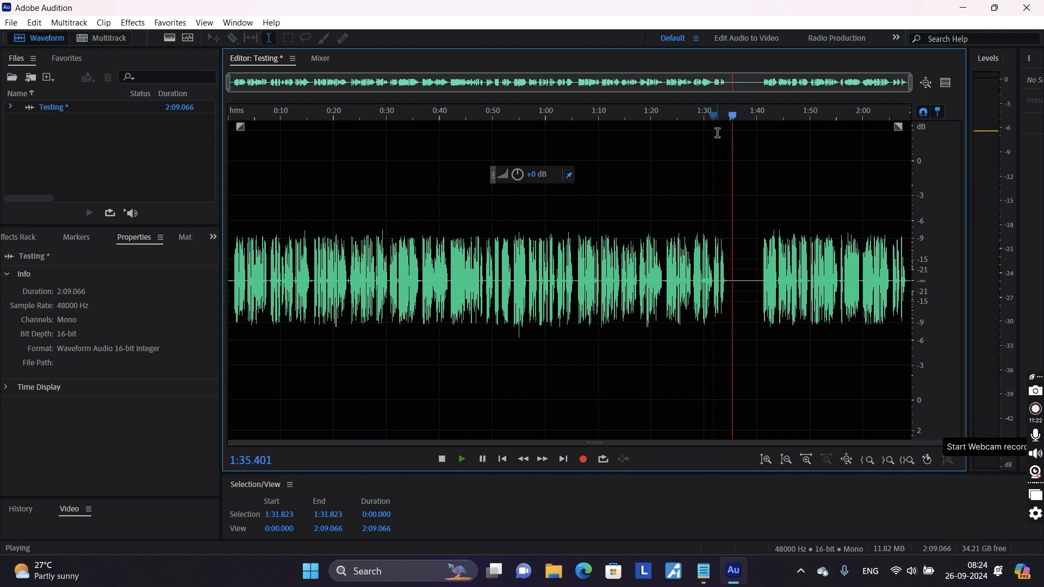
key("space")
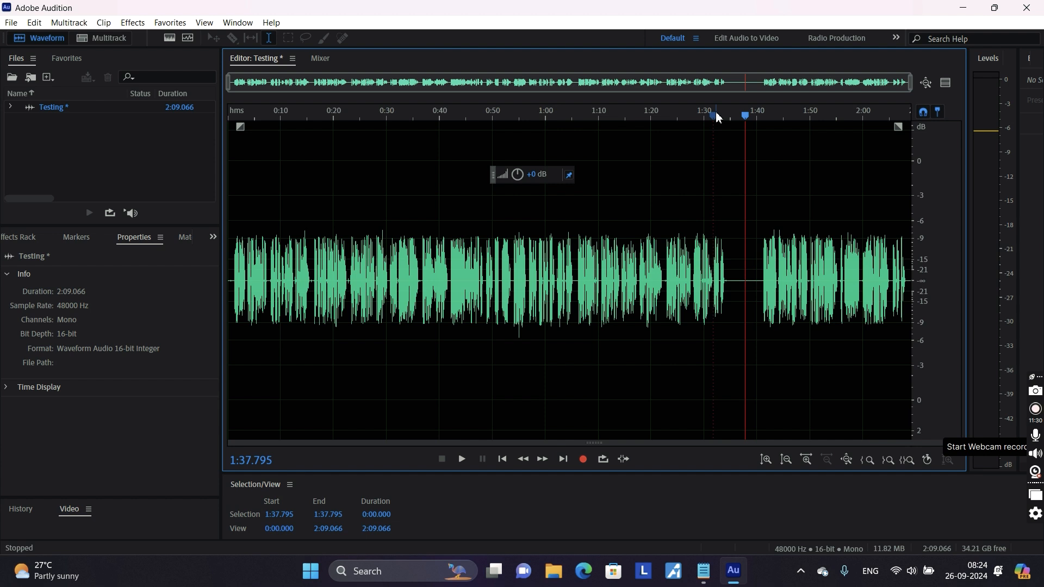
Select the silent gap from about 1:34.0 to 1:41.2 in the waveform and delete it
scroll(730, 118, "up", 2)
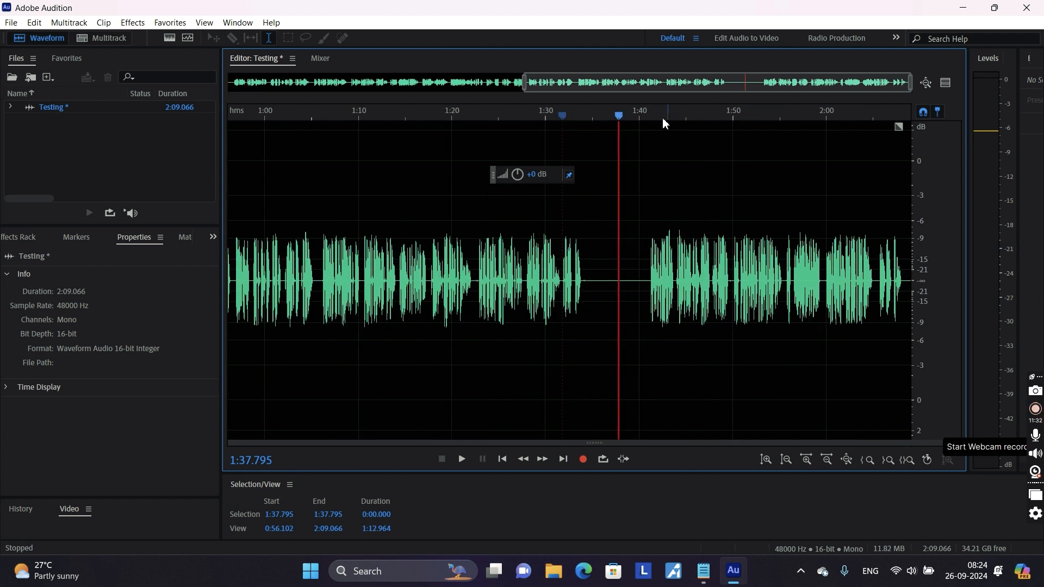
scroll(647, 120, "up", 2)
scroll(636, 123, "up", 1)
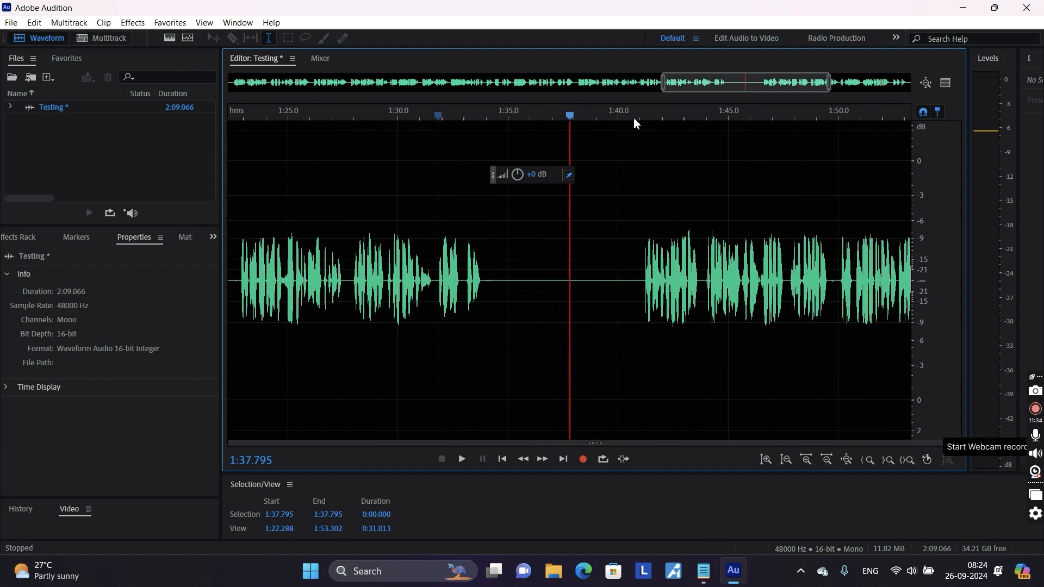
double_click(486, 279)
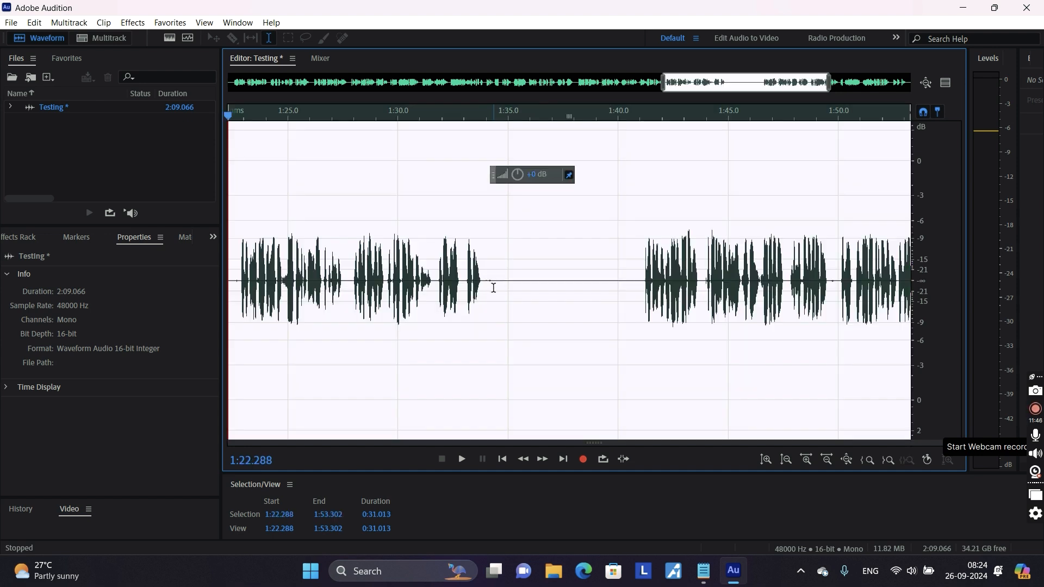
left_click(493, 289)
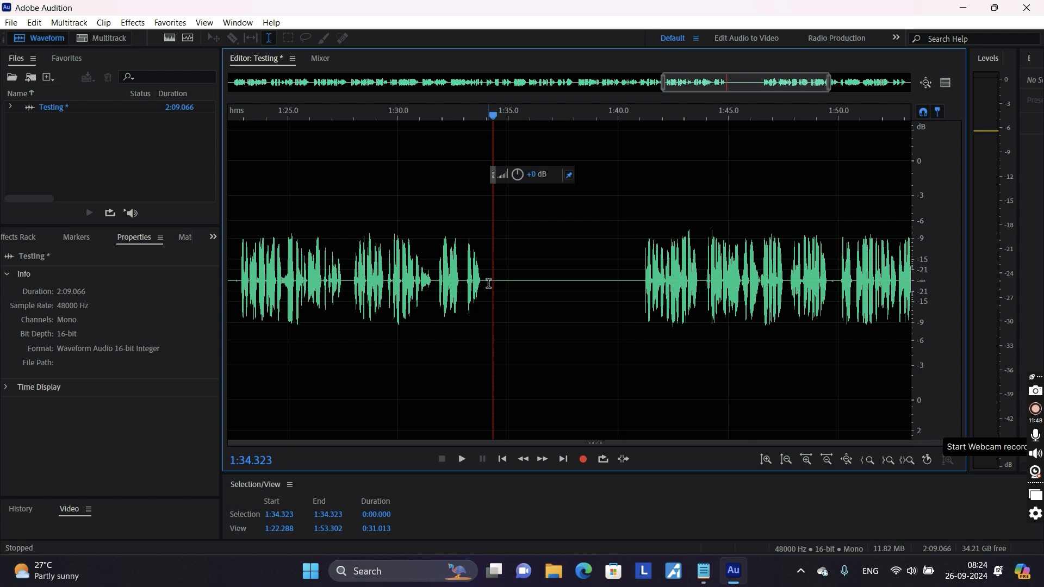
left_click_drag(488, 282, 645, 294)
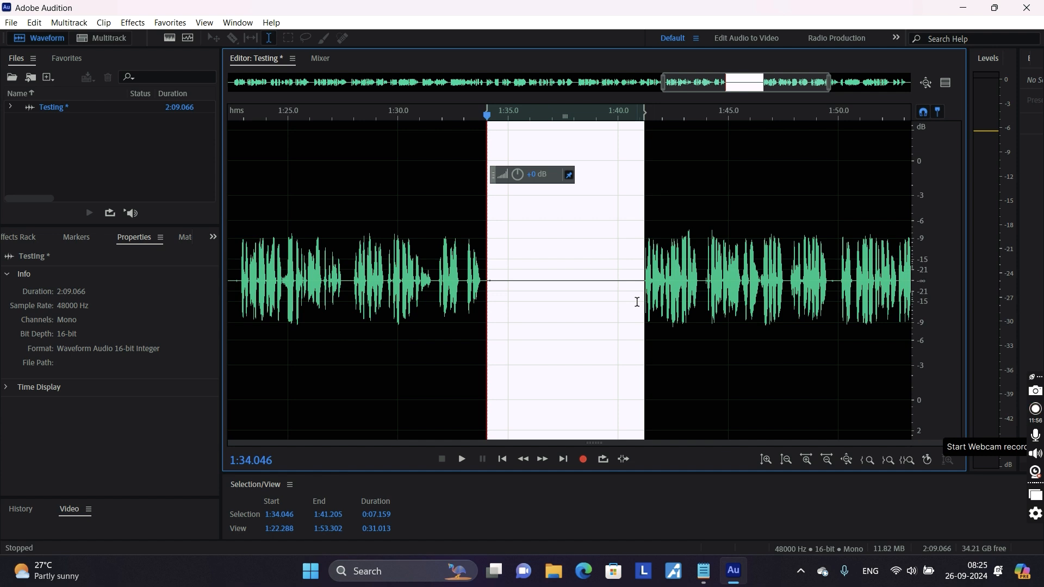
key("Delete")
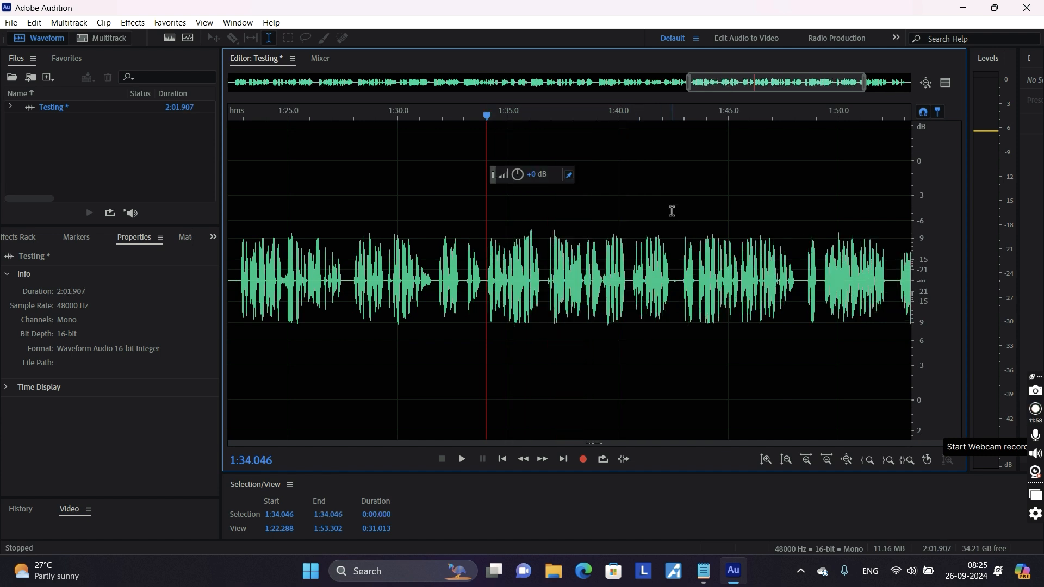
Play across the cut from about 1:31.2 and stop at about 1:35.7
left_click_drag(487, 121, 425, 123)
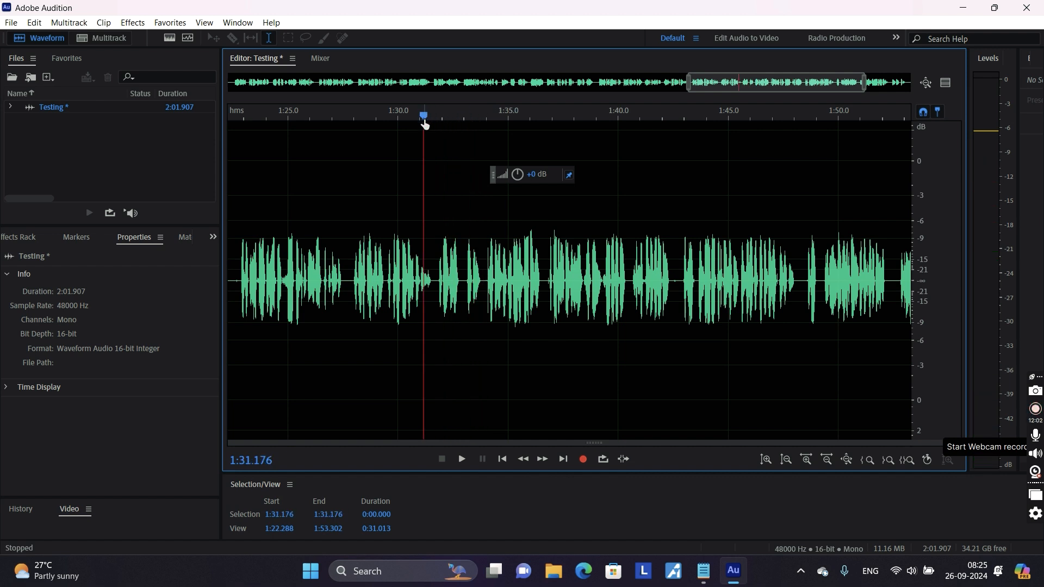
key("space")
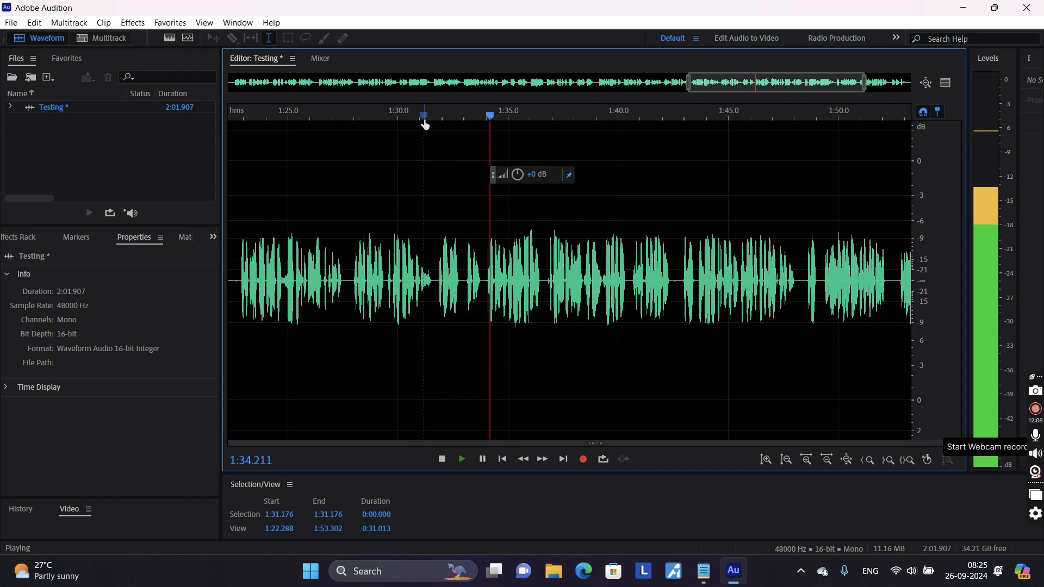
key("space")
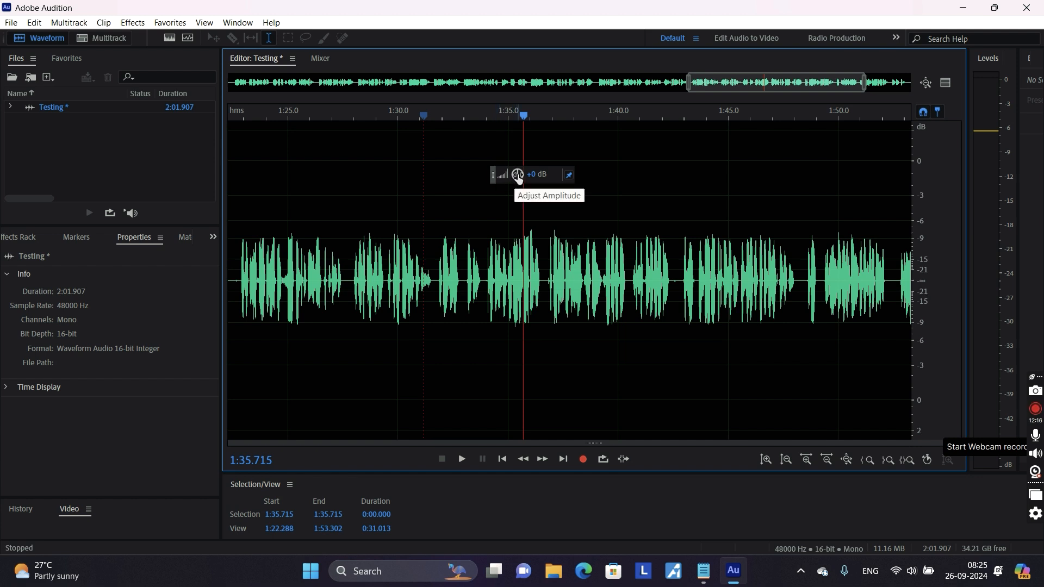
Boost the amplitude of the entire recording until its peaks exceed 0 dB, and clear the selection
left_click_drag(520, 181, 559, 177)
scroll(533, 229, "left", 10)
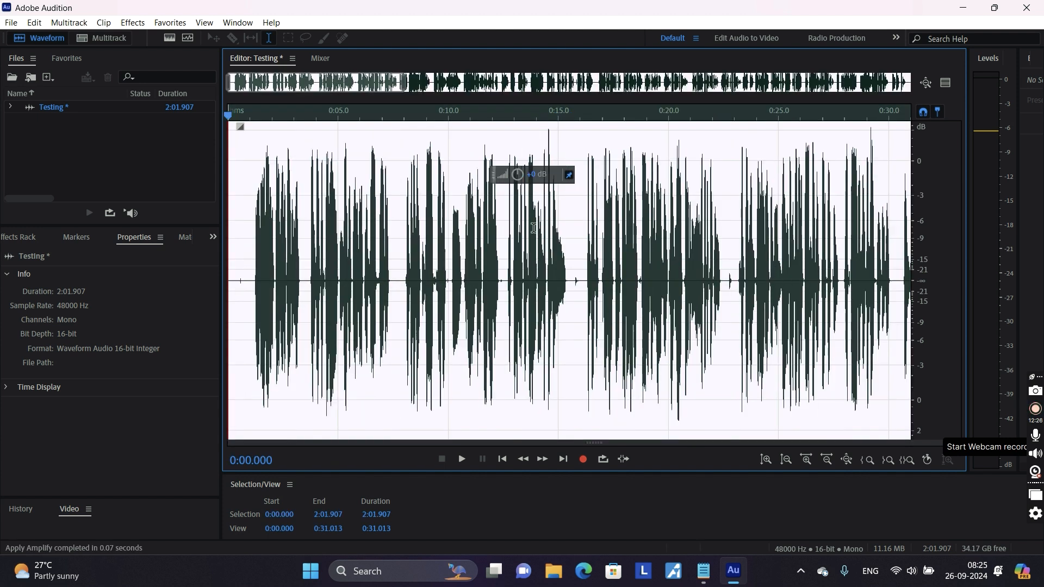
scroll(534, 228, "down", 5)
scroll(533, 229, "down", 6)
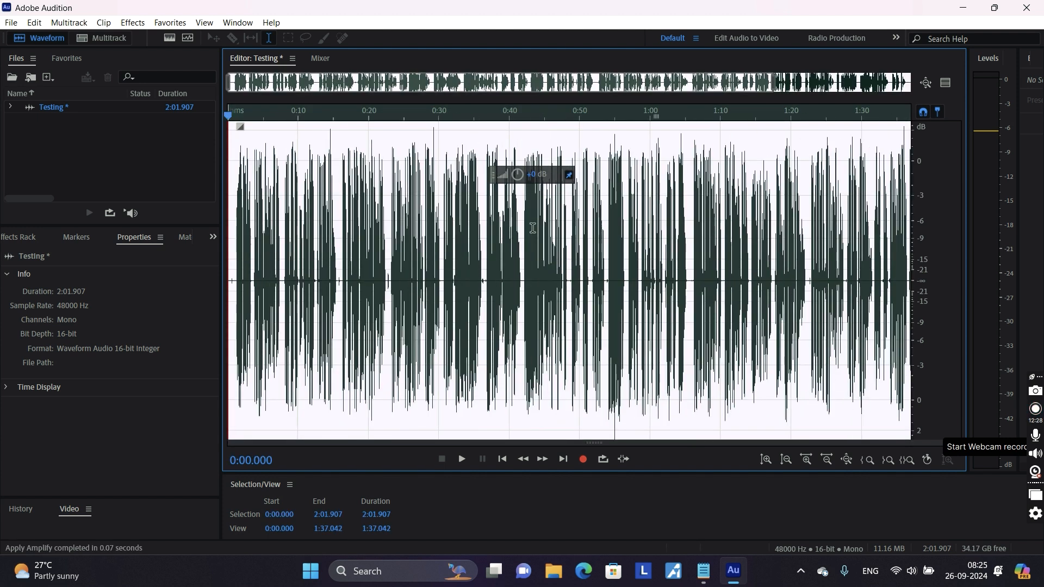
left_click(532, 229)
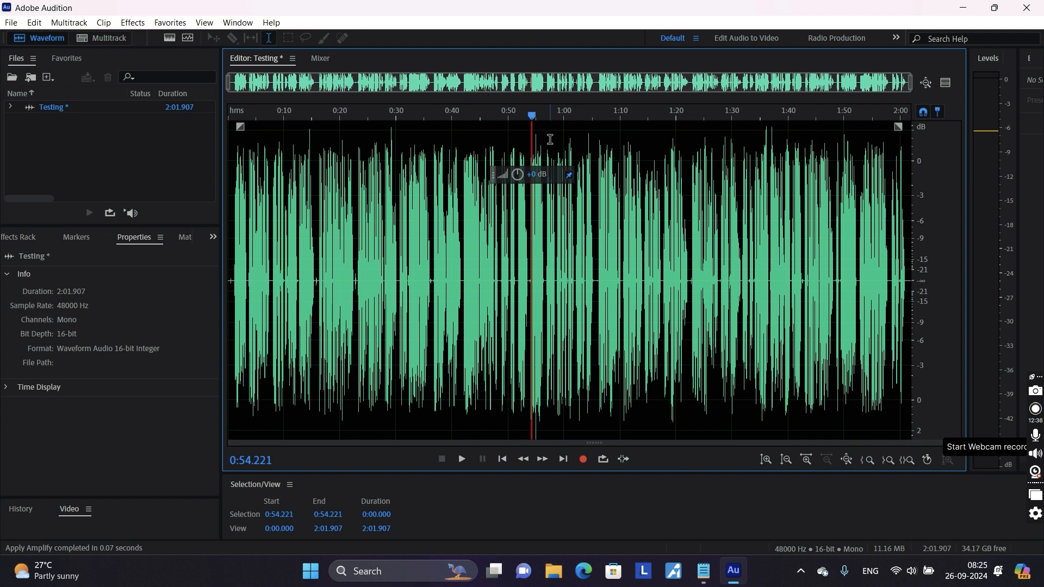
Check the level meter while playing the boosted recording from the beginning to about 0:15 and from about 1:09.5 to 1:15
left_click_drag(531, 116, 214, 147)
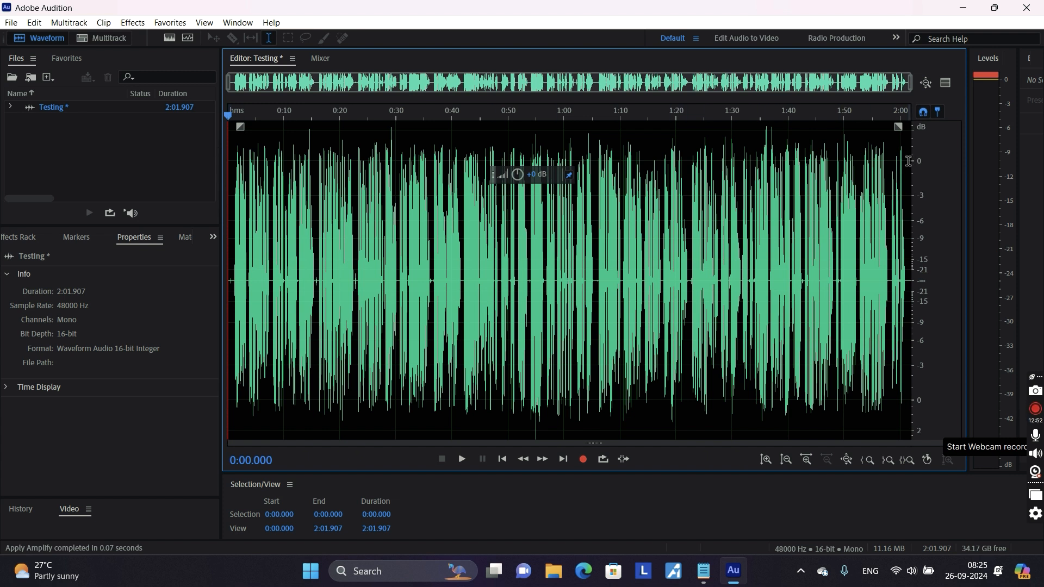
key("space")
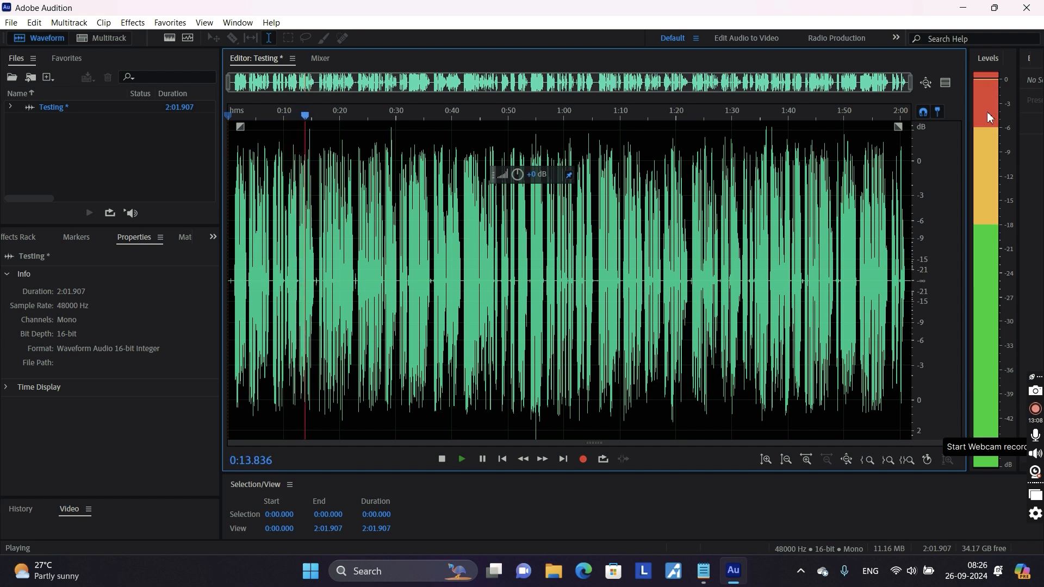
key("space")
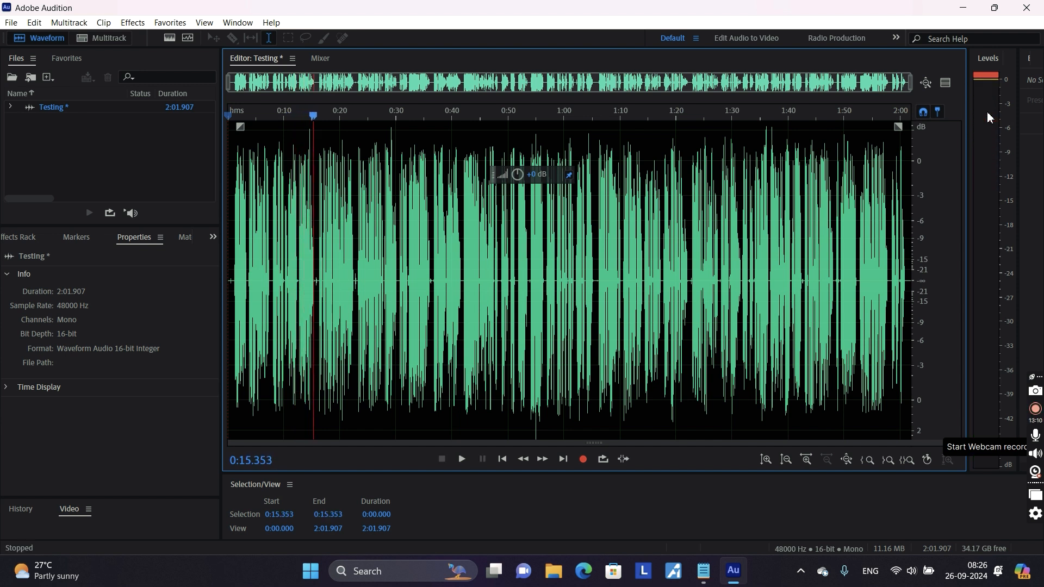
left_click_drag(314, 117, 617, 130)
key("space")
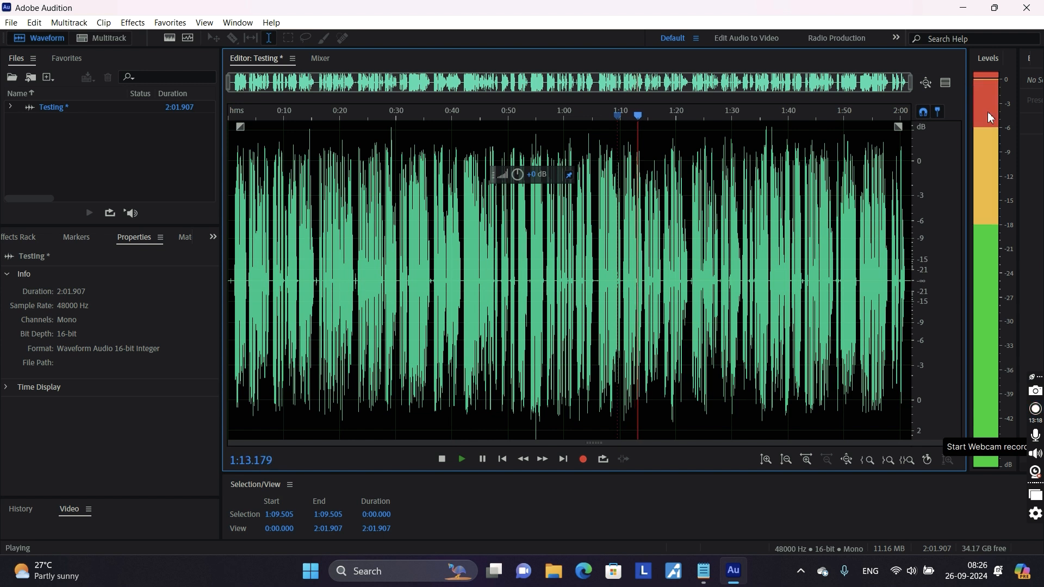
key("space")
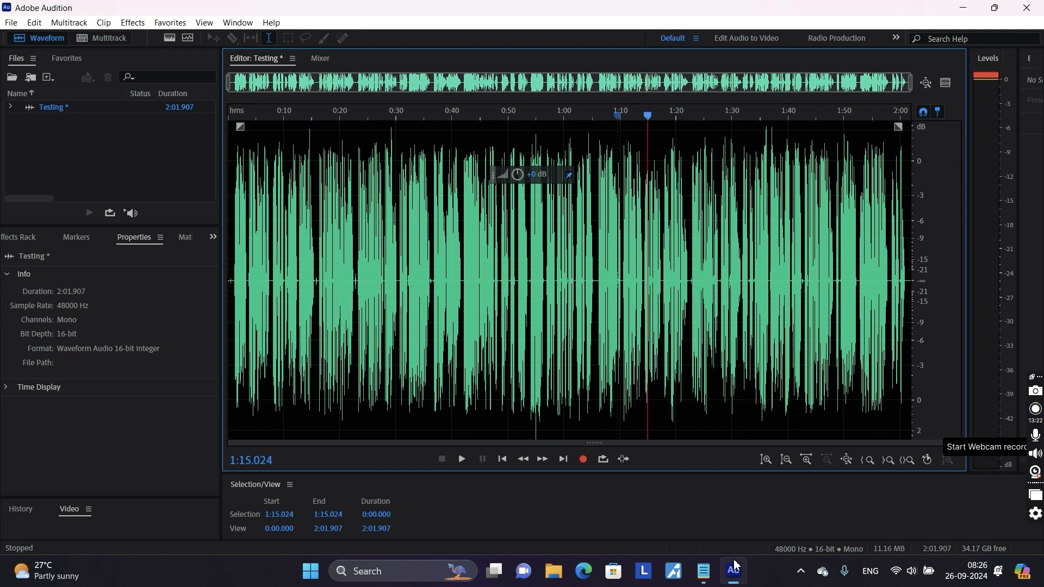
mouse_move(735, 575)
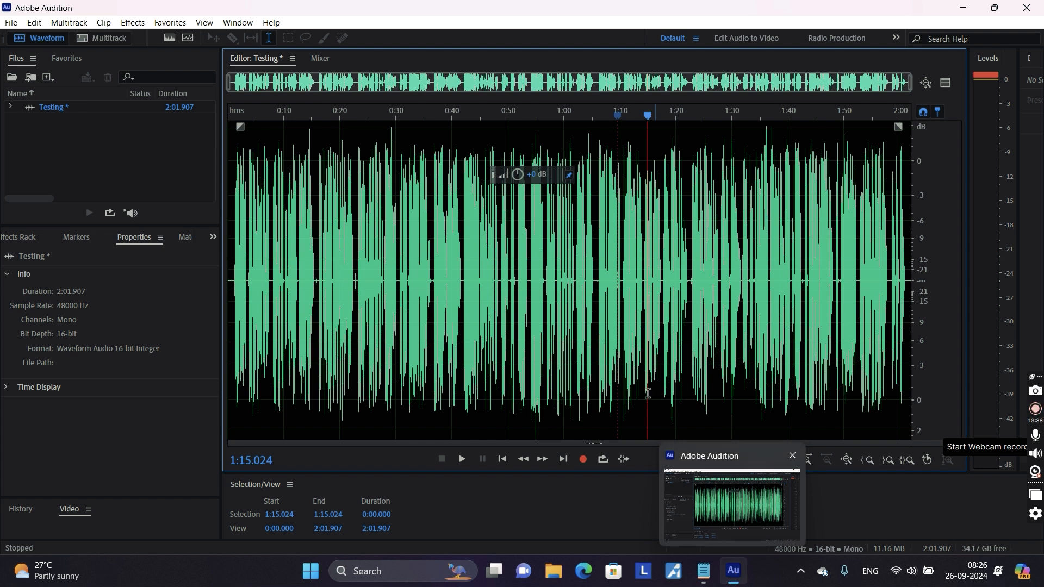
Select the entire waveform, lower its amplitude by 6 dB and clear the selection
left_click(548, 282)
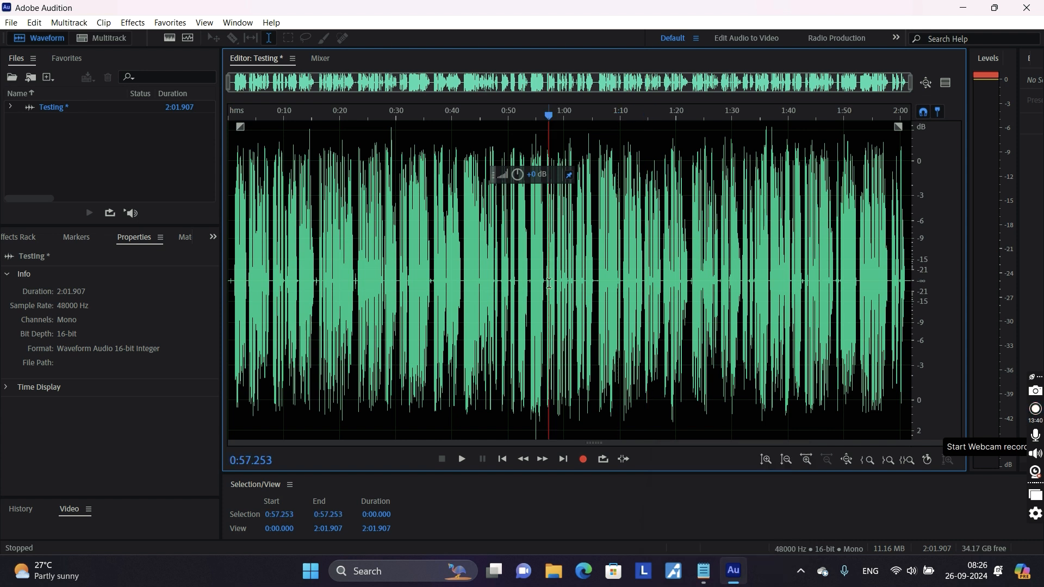
key("ctrl+a")
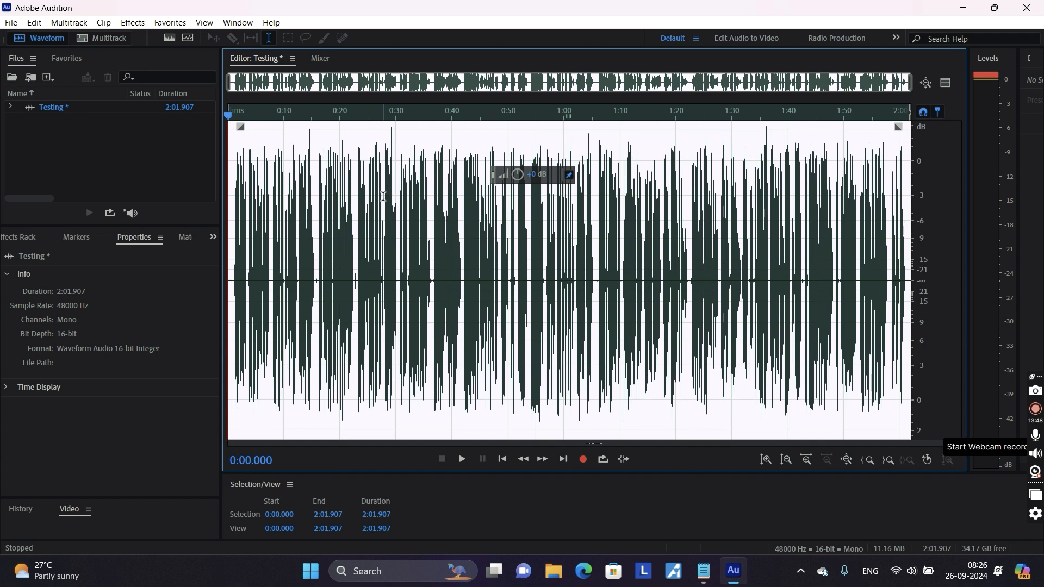
left_click_drag(517, 177, 484, 182)
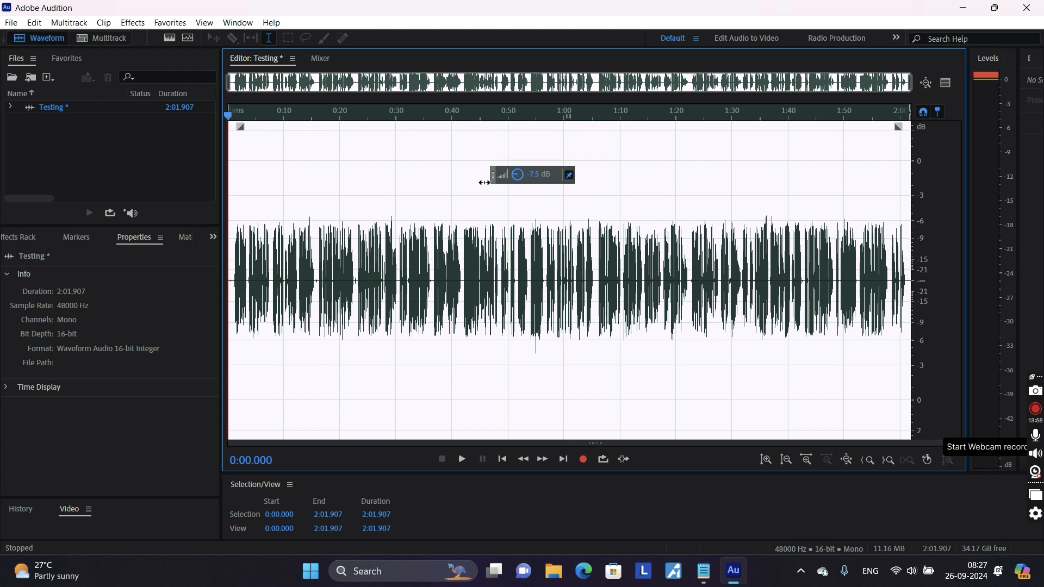
left_click_drag(483, 182, 489, 183)
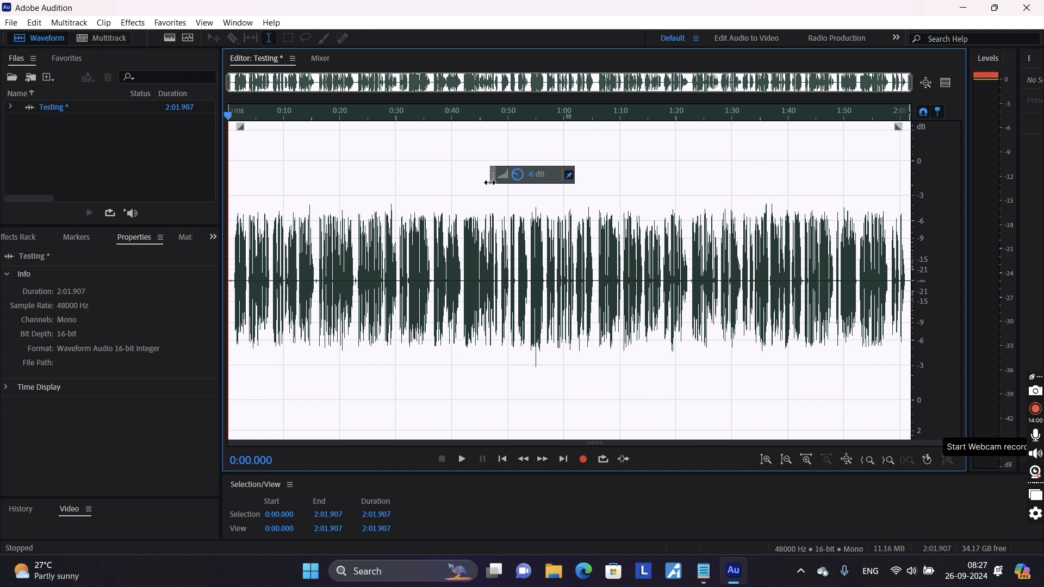
left_click(547, 292)
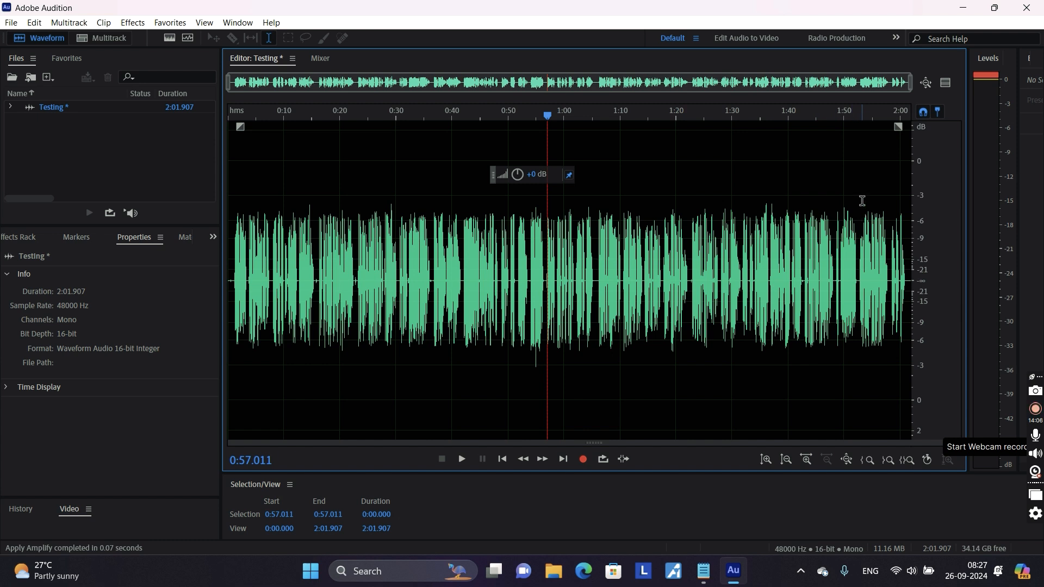
Check the level meter while playing the reduced recording from about 1:48.6 to 1:56.2
left_click(836, 124)
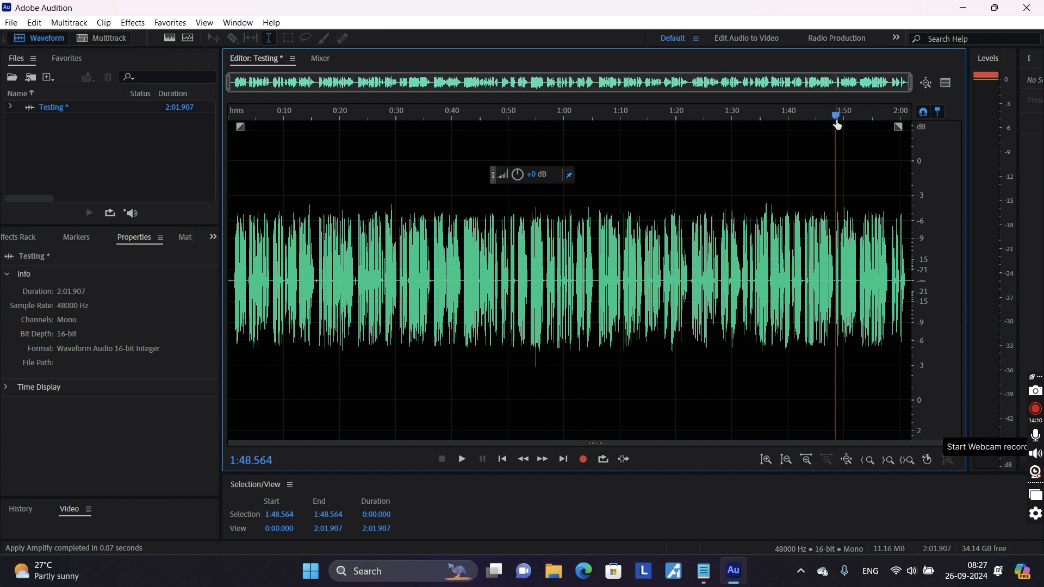
key("space")
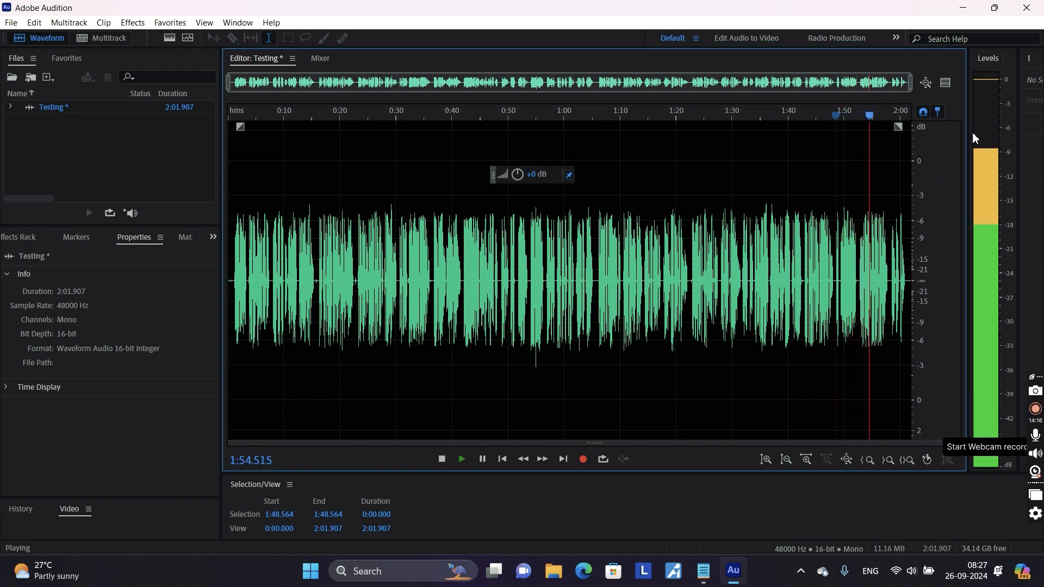
key("space")
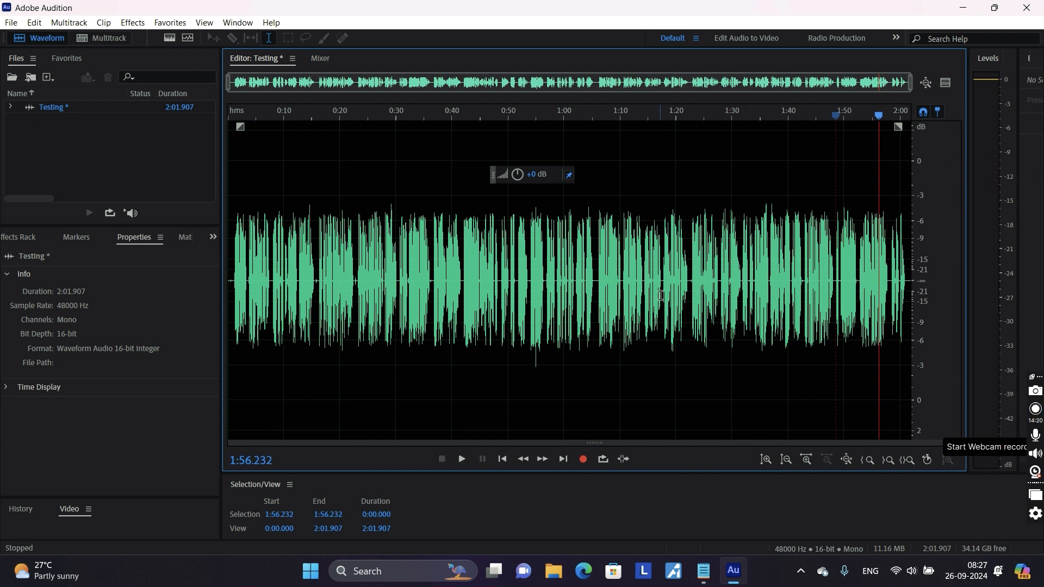
Lower the entire recording's amplitude until most peaks lie around -9 dB, and place the playhead at about 0:01.3
left_click(659, 294)
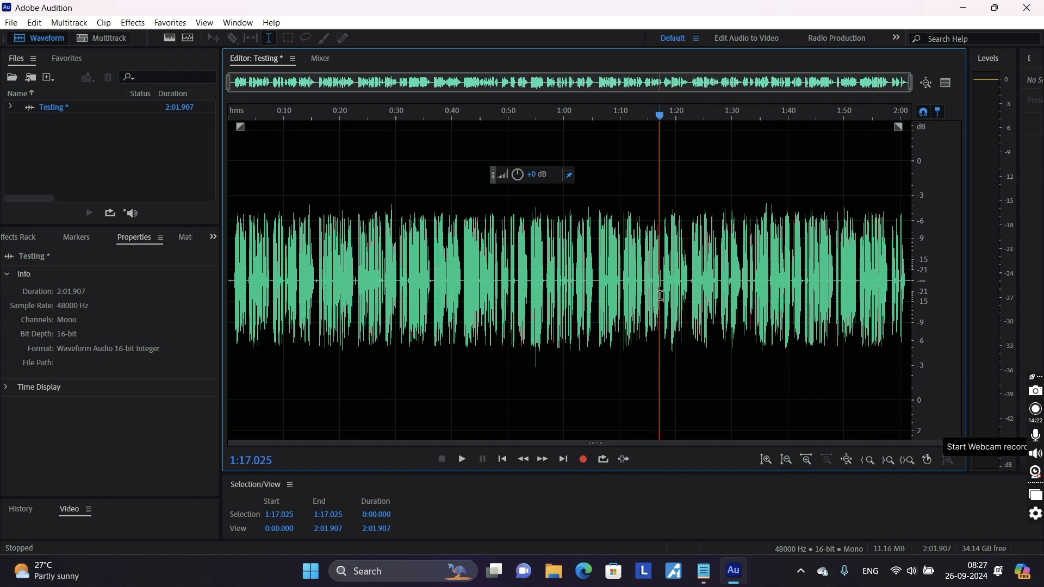
key("ctrl+a")
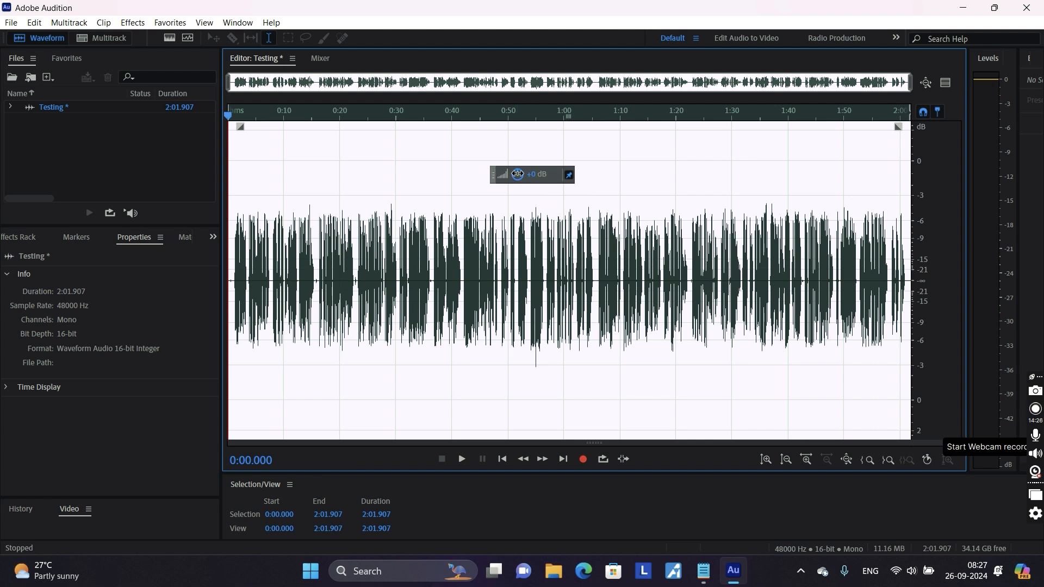
left_click_drag(517, 174, 519, 174)
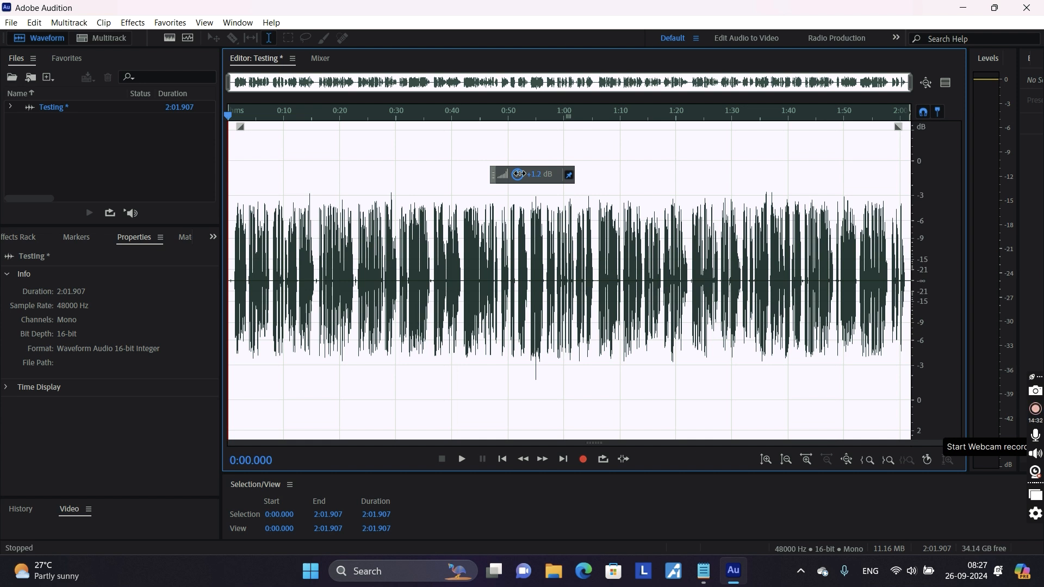
mouse_move(520, 174)
left_mouse_down()
mouse_move(538, 173)
mouse_move(509, 189)
left_mouse_up()
left_click(477, 280)
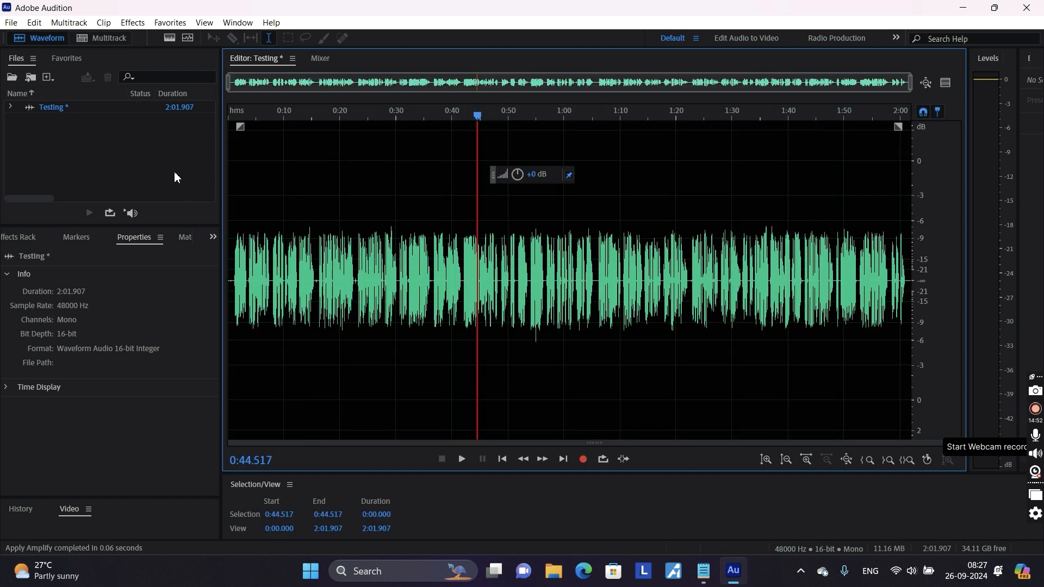
left_click(236, 125)
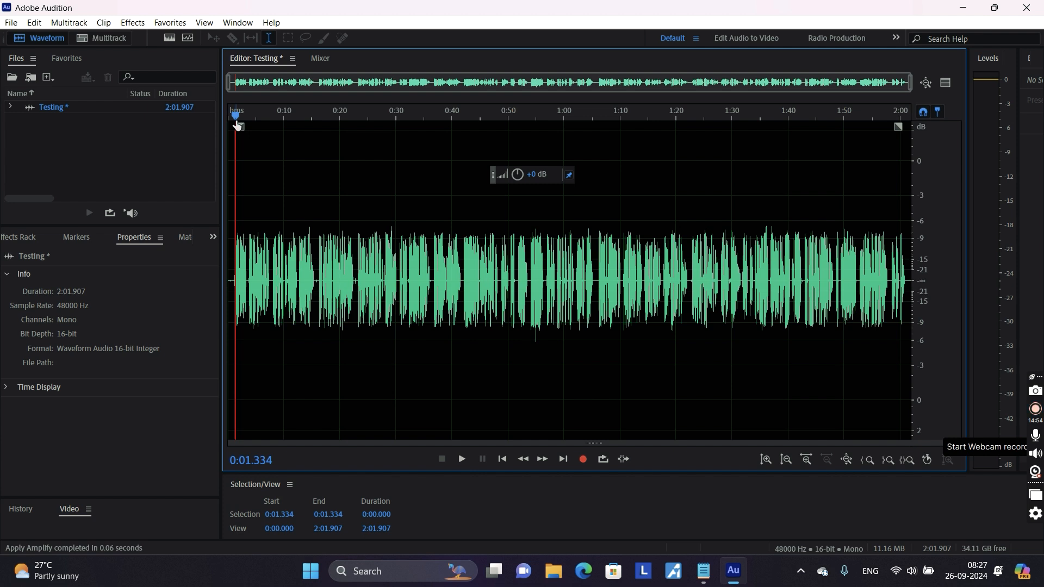
Check the level meter while playing the reduced recording from about 0:01.3 to 0:10.3
key("space")
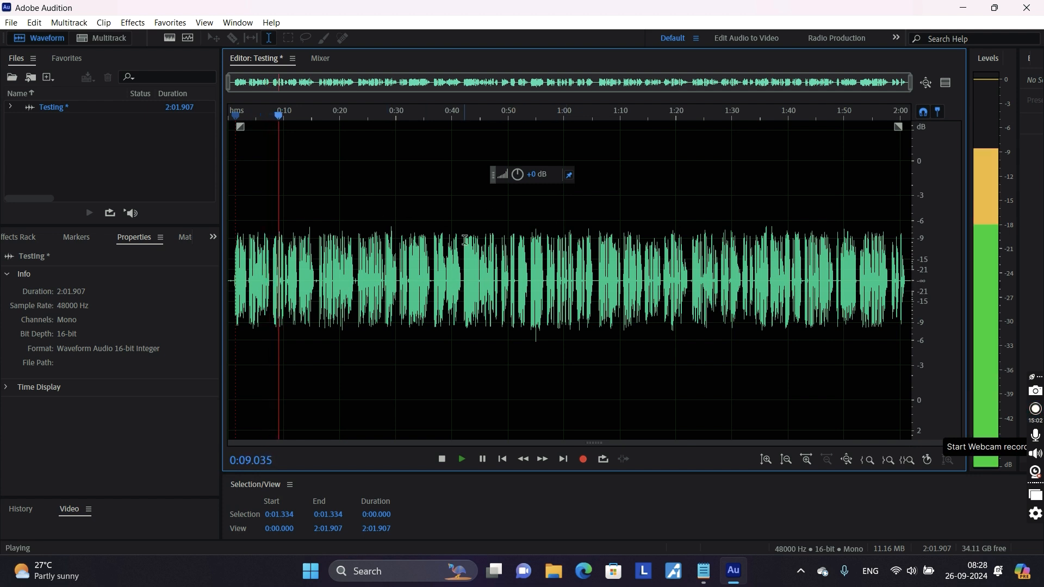
key("space")
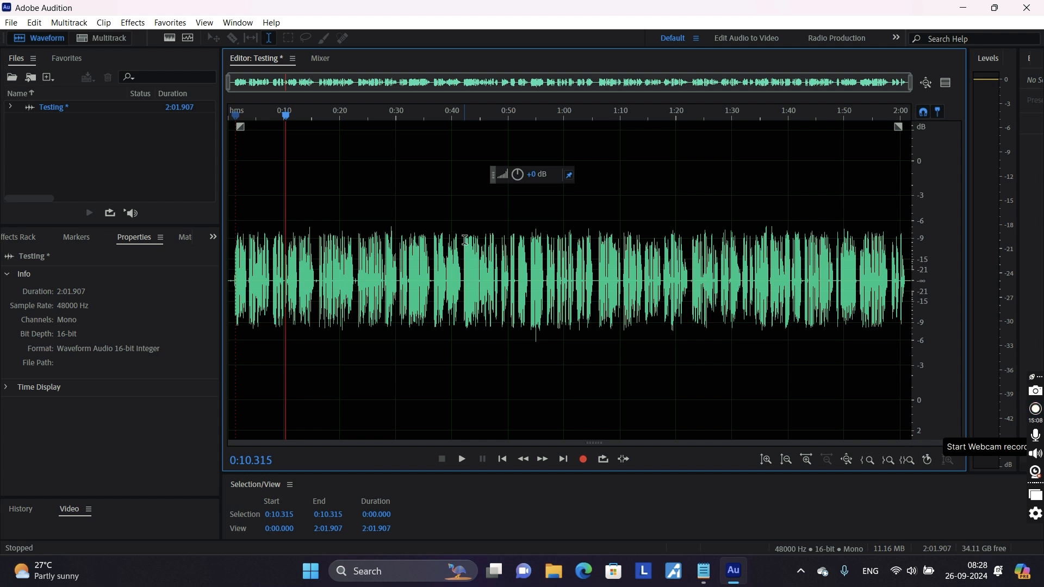
Select the entire waveform, boost its amplitude until the peaks exceed 0 dB, and place the playhead at about 0:31.9
left_click(426, 250)
key("ctrl+a")
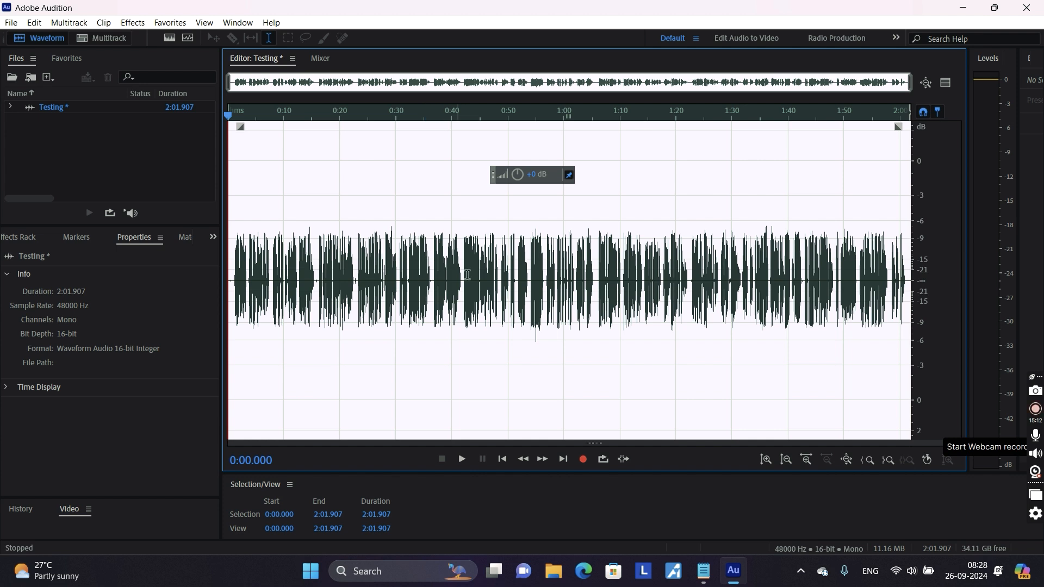
left_click_drag(514, 177, 582, 178)
left_click(406, 202)
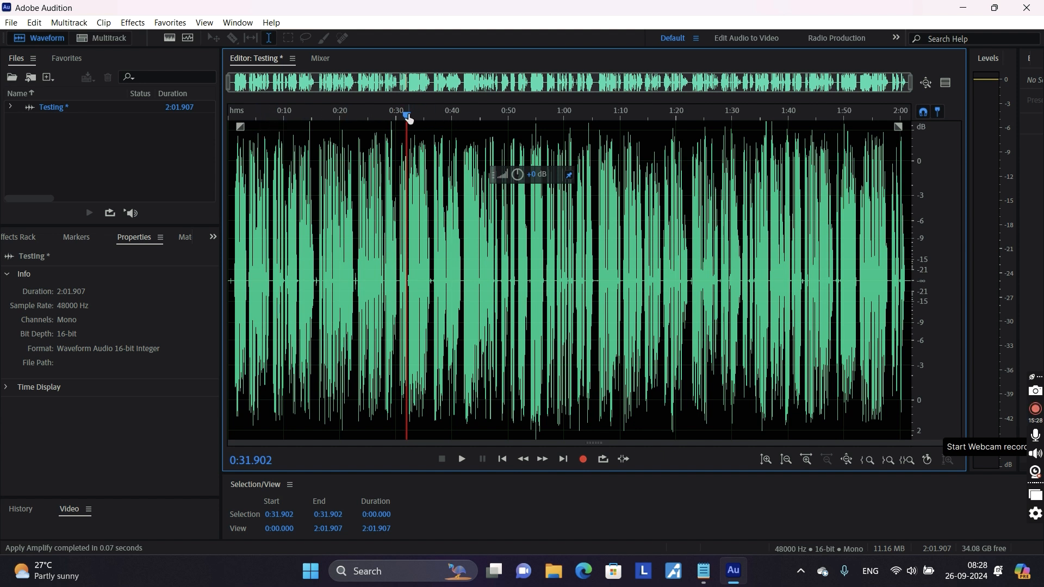
Check the level meter for clipping while playing the over-boosted recording from about 0:31.9 to 0:34.7
key("space")
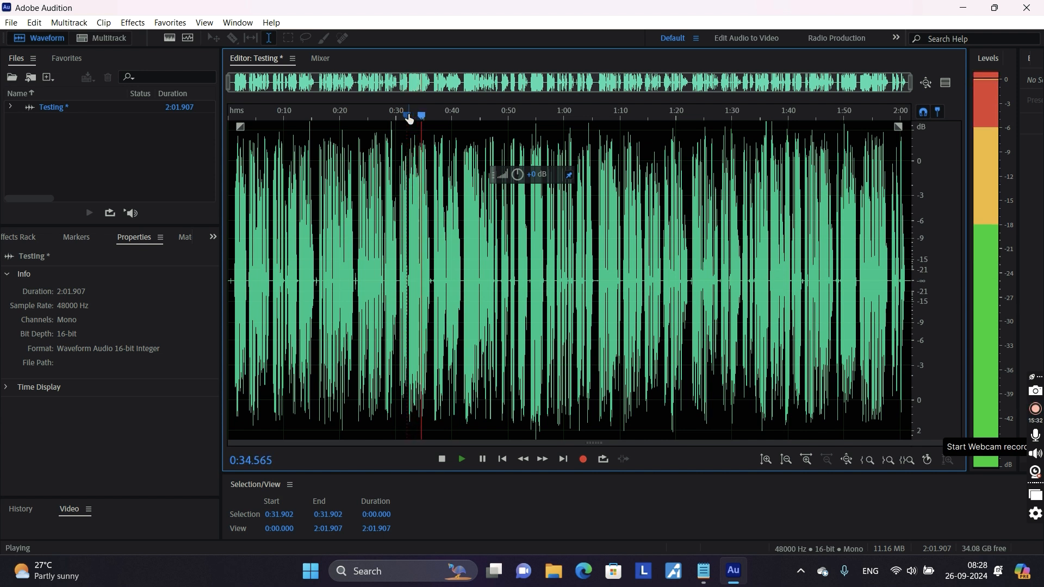
key("space")
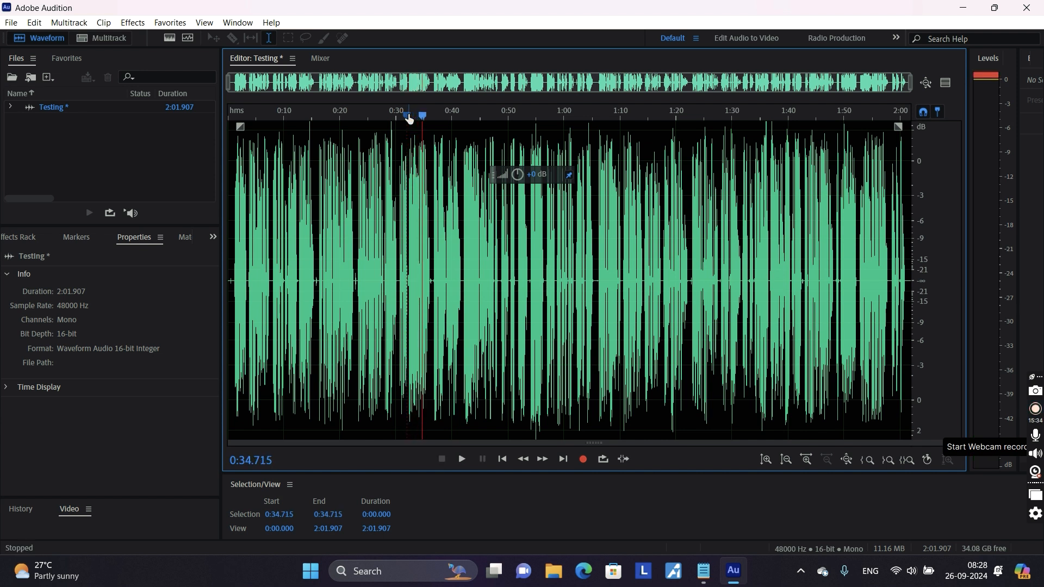
Select the entire waveform and normalize it to -0.1 dB with the favorite preset
left_click(308, 215)
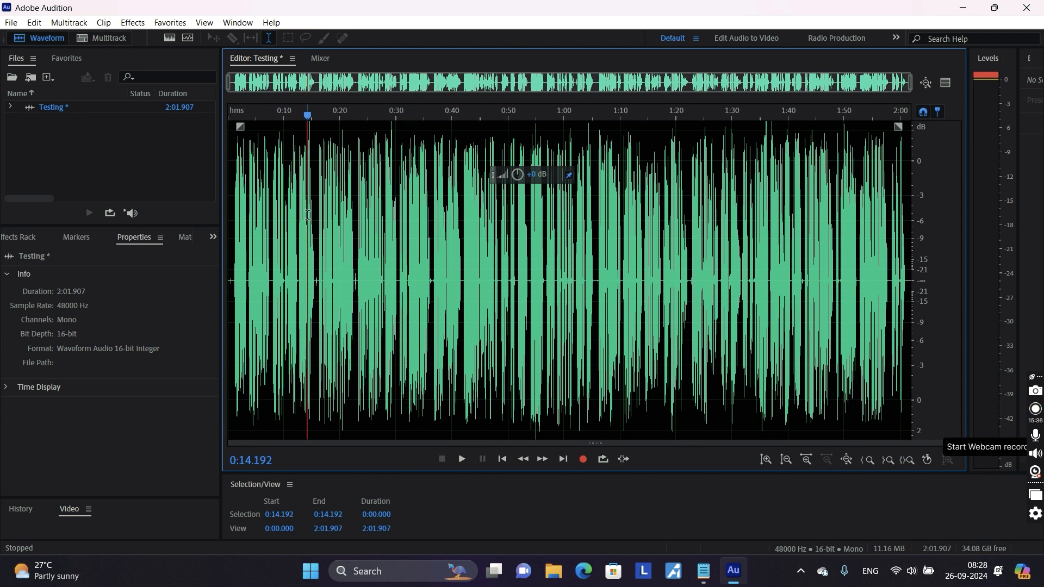
key("ctrl+a")
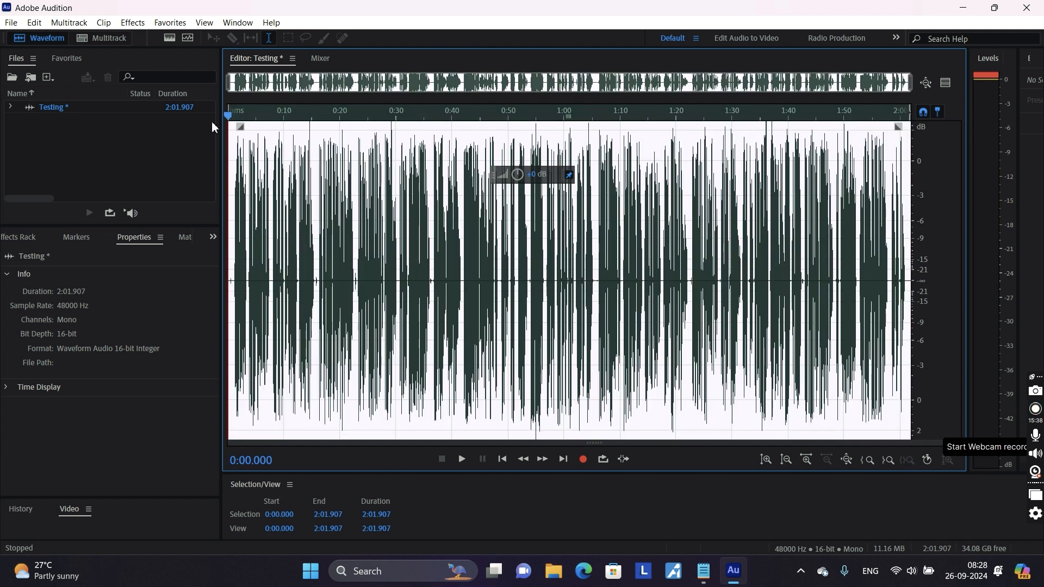
left_click(170, 23)
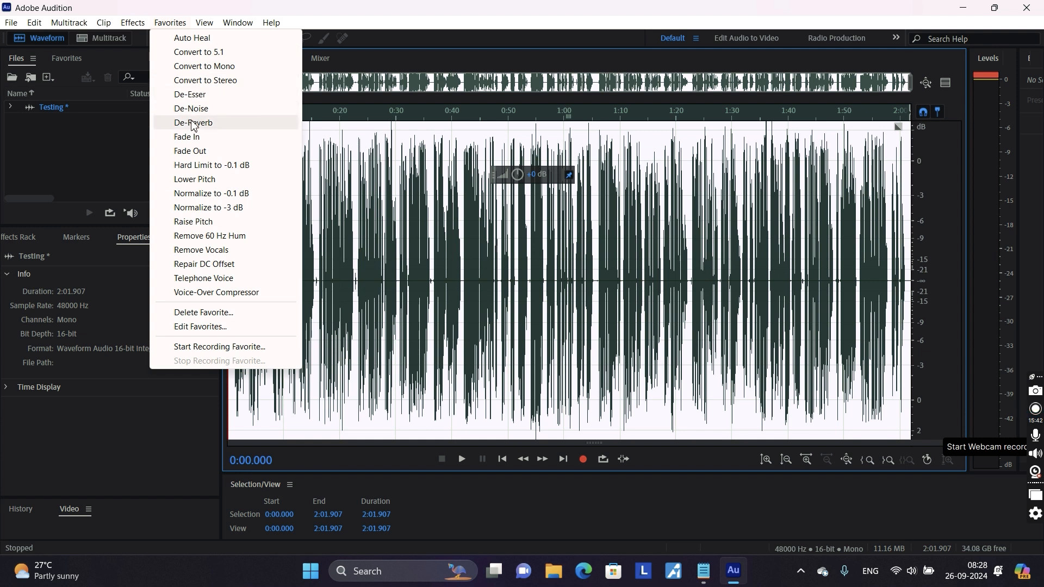
left_click(194, 196)
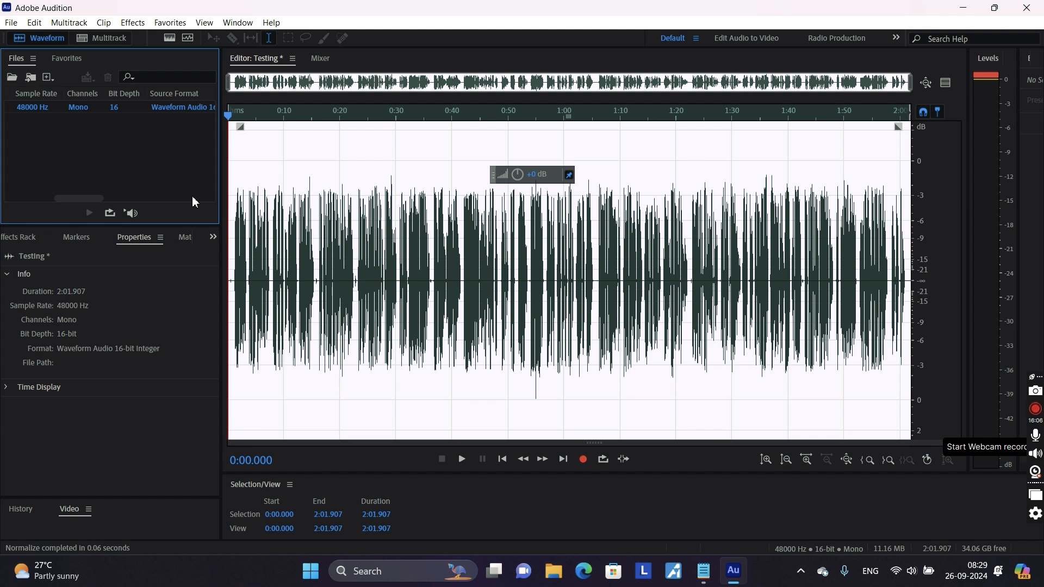
Check the level meter while playing the normalized recording from about 0:00.7 to 0:07.9 and from about 1:08 to 1:14.6
left_click(278, 243)
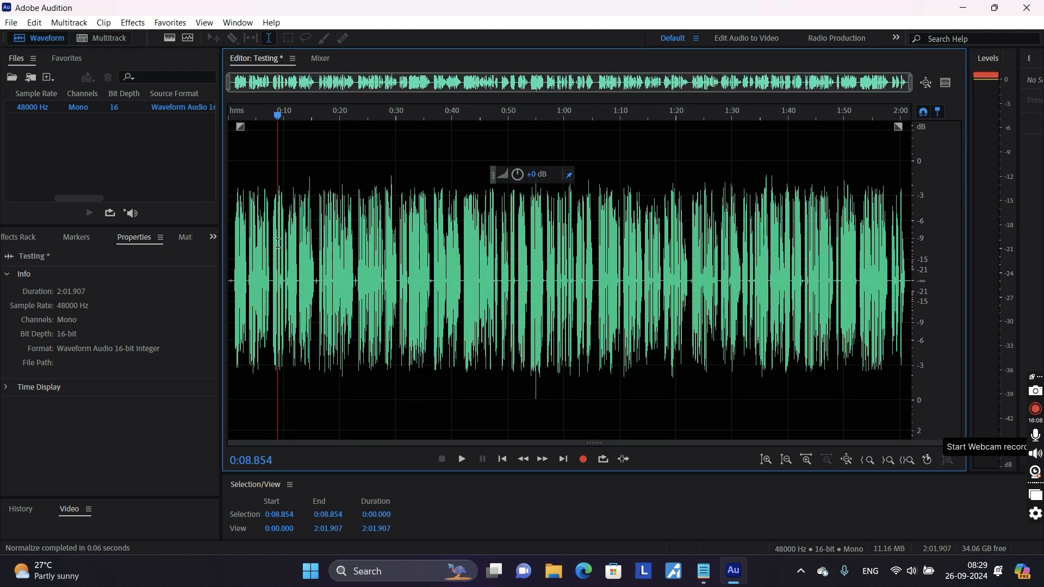
left_click_drag(276, 114, 230, 121)
key("space")
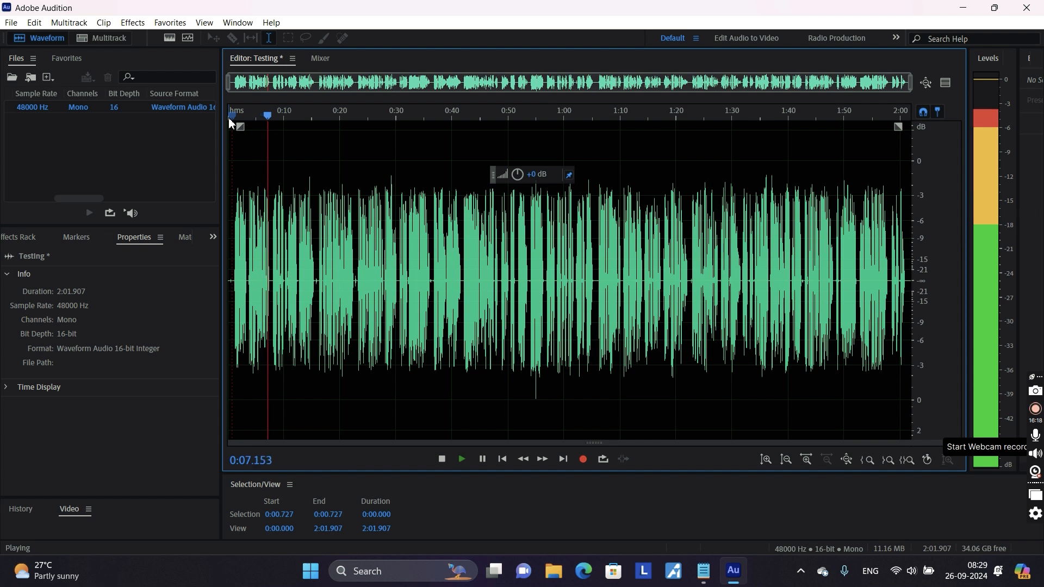
key("space")
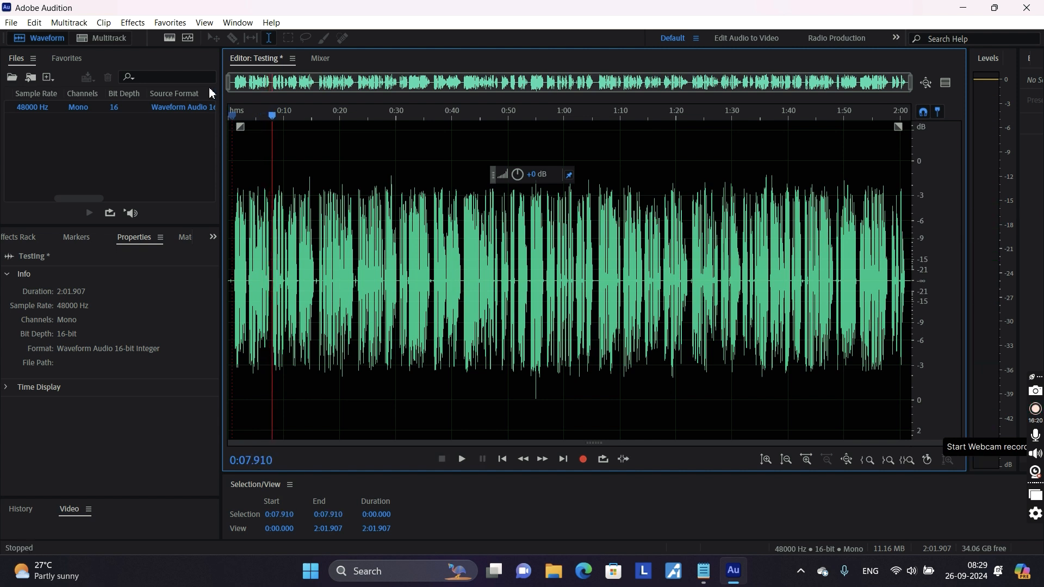
left_click_drag(272, 121, 609, 127)
key("space")
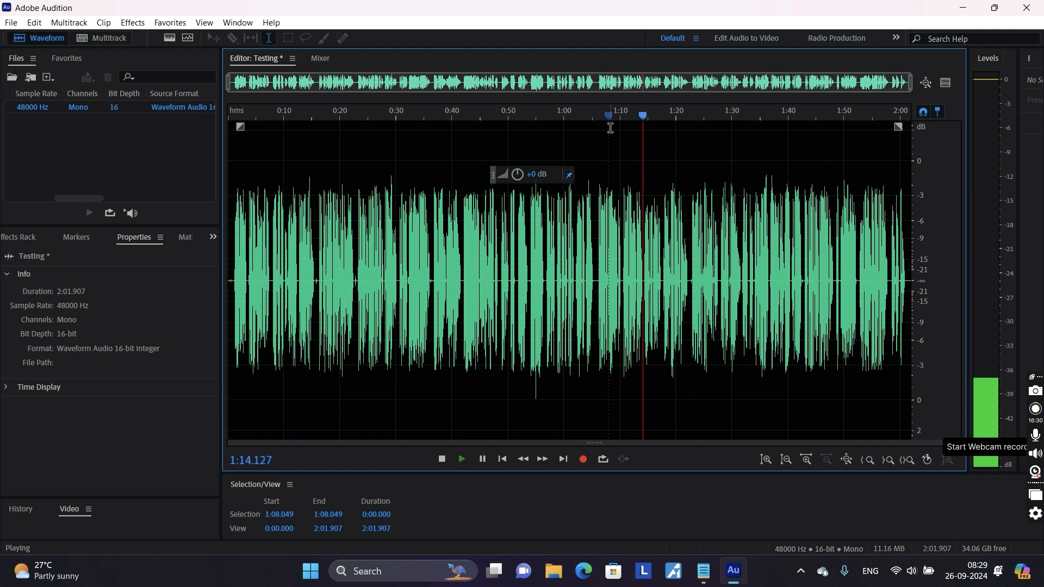
key("space")
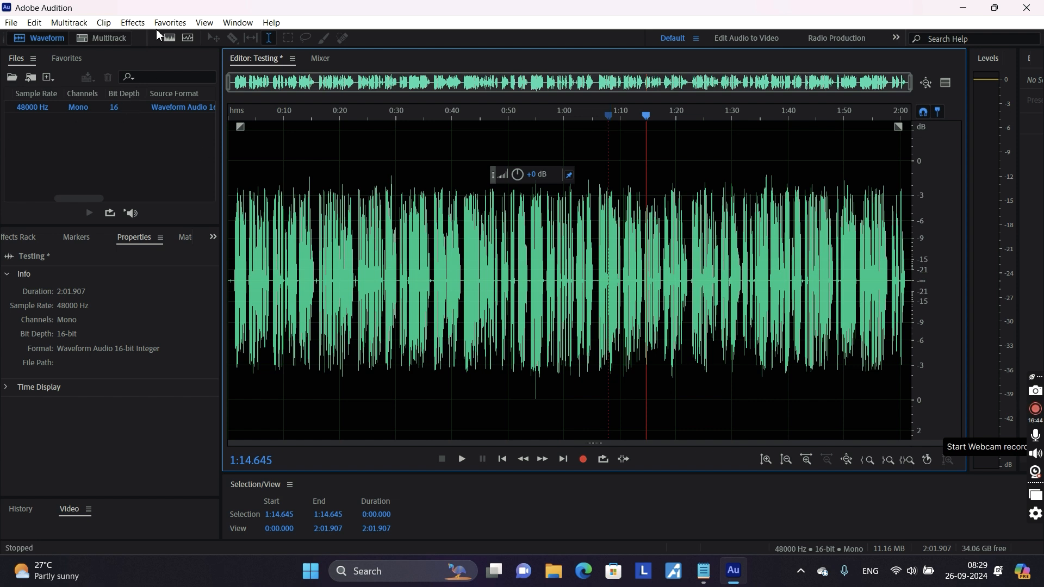
Select the entire waveform and normalize it to -3 dB with the favorite preset
left_click(396, 263)
key("ctrl+a")
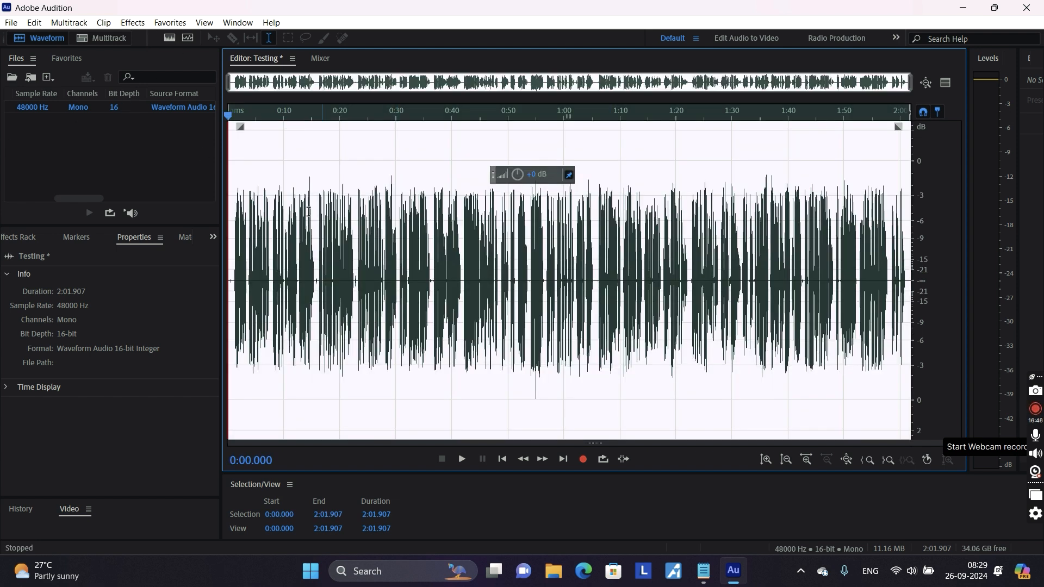
left_click(170, 22)
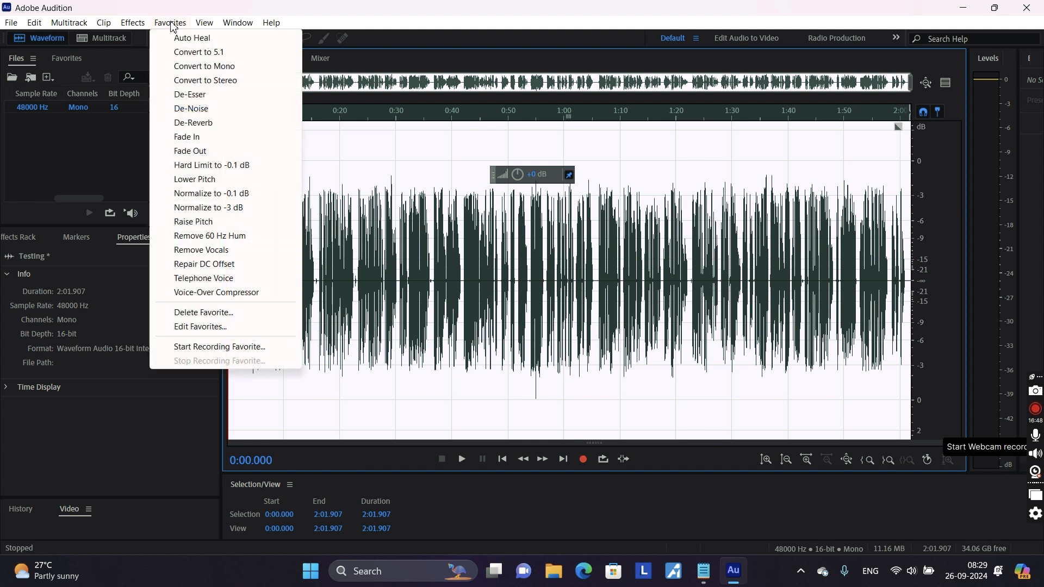
left_click(200, 210)
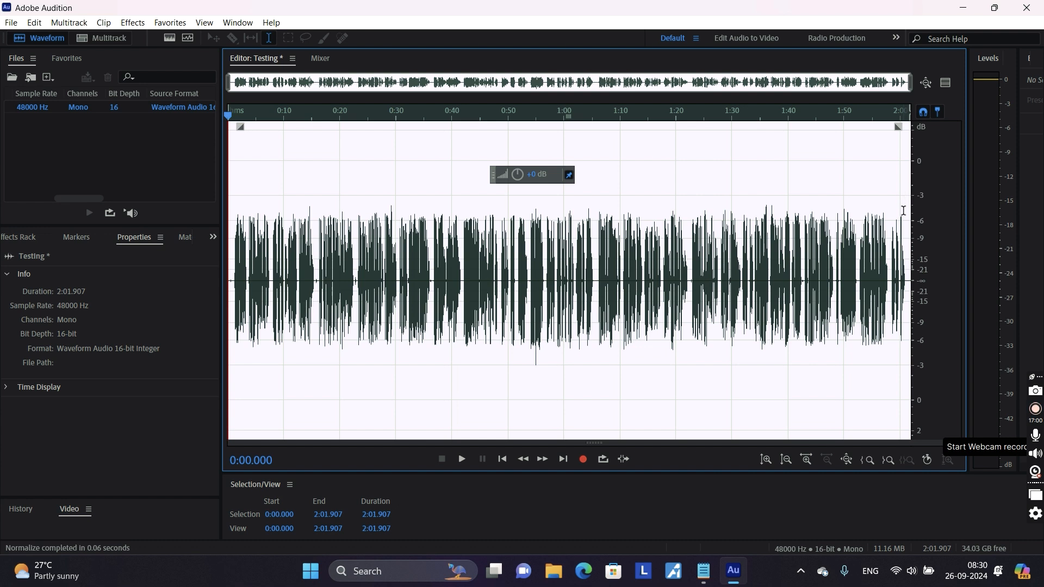
Clear the selection and check the level meter while playing the recording from the beginning to about 0:18
left_click(889, 234)
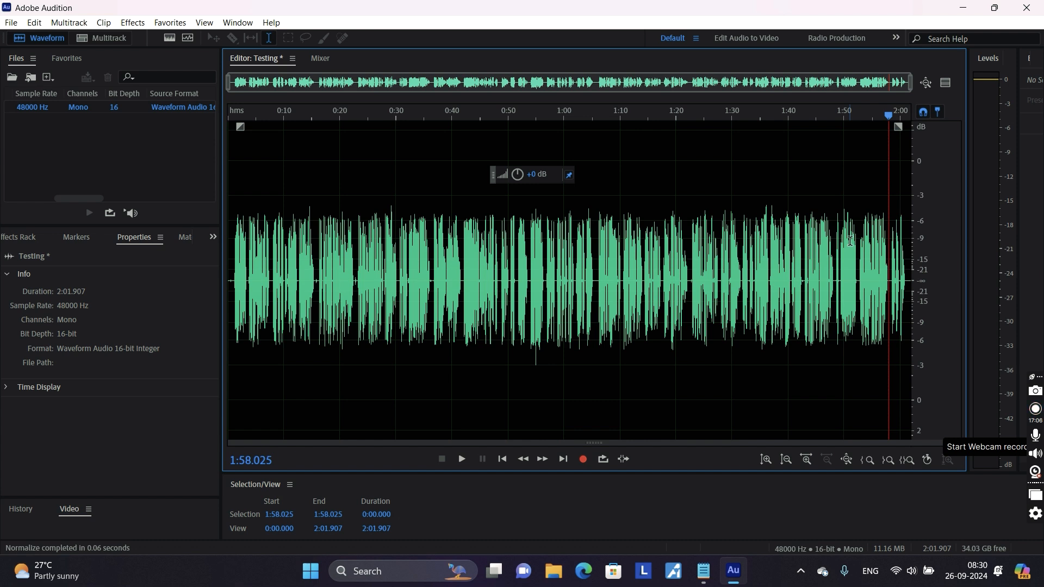
mouse_move(887, 115)
left_mouse_down()
mouse_move(365, 182)
mouse_move(193, 182)
left_mouse_up()
key("space")
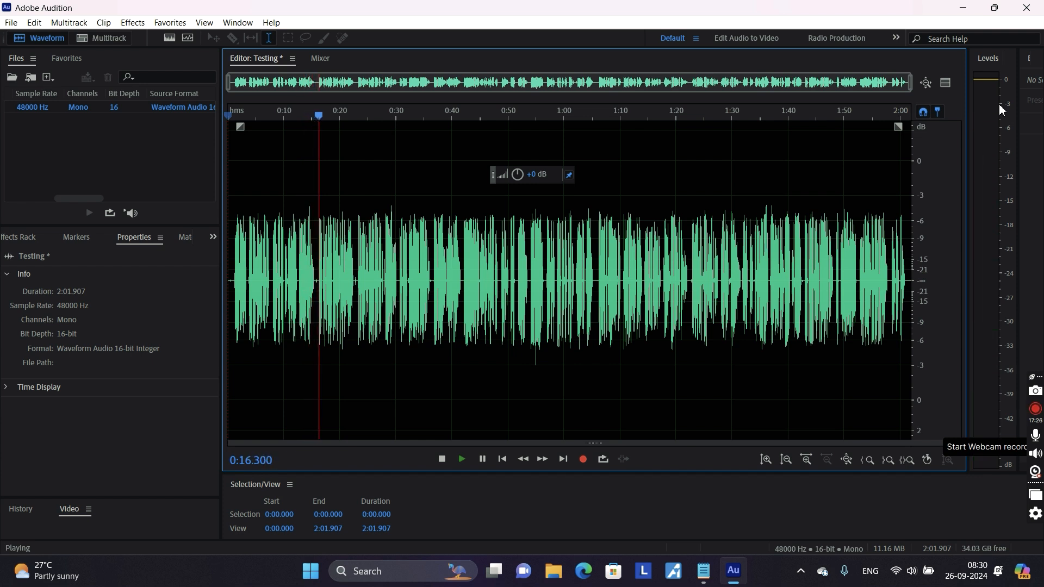
key("space")
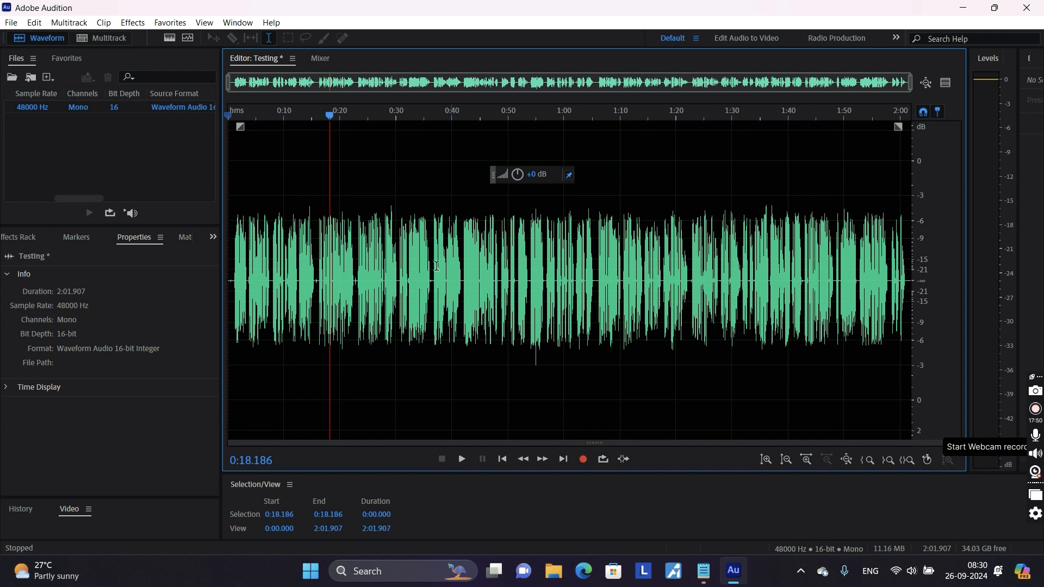
Switch to Notepad to review the notes on voice, music, effects and audio level, then return to Adobe Audition
left_click(365, 262)
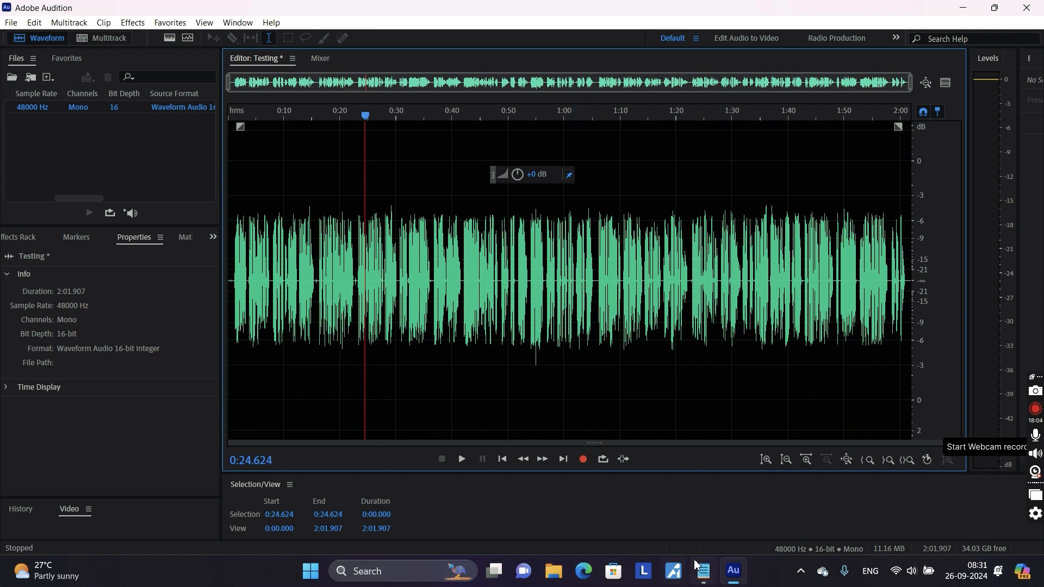
mouse_move(702, 570)
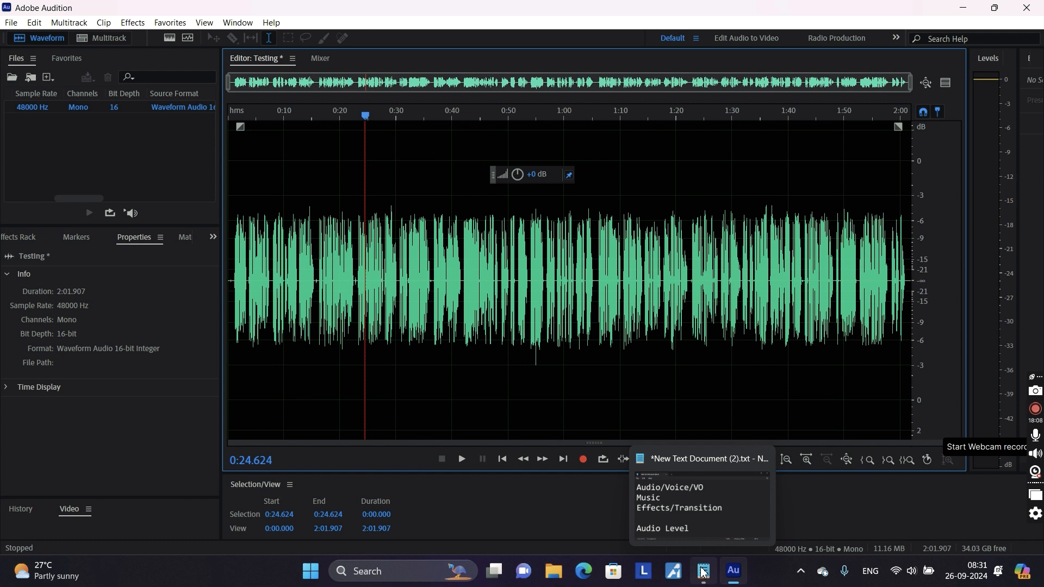
left_click(702, 571)
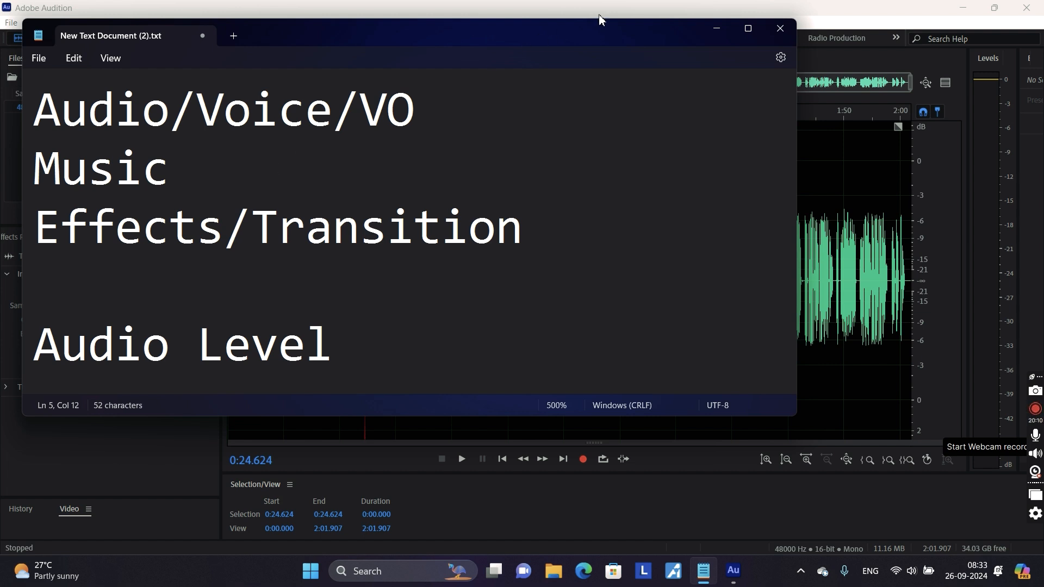
left_click(727, 34)
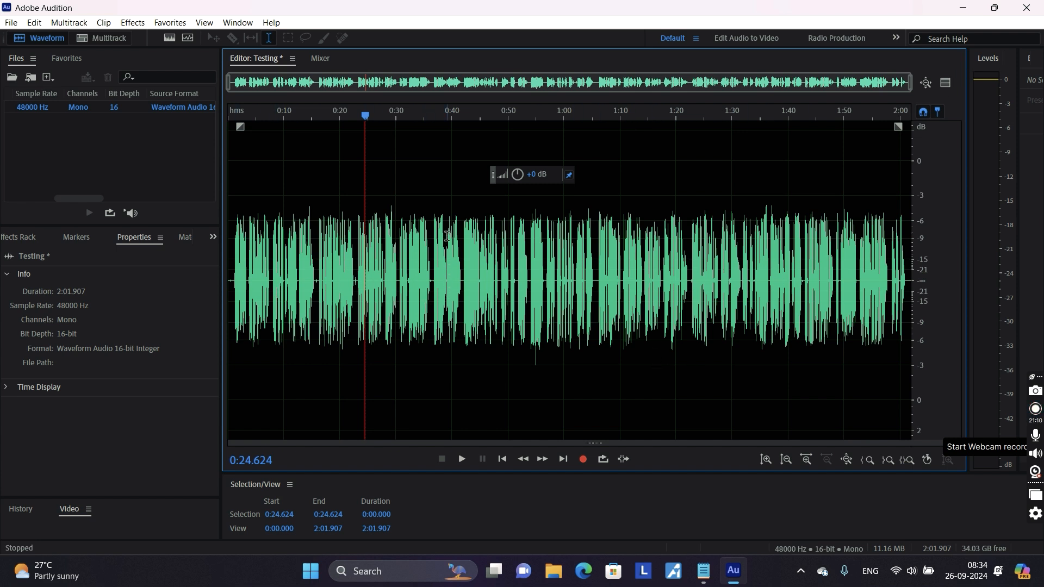
Select the entire waveform and review the effects available in the categories from Amplitude and Compression through Special
left_click(445, 210)
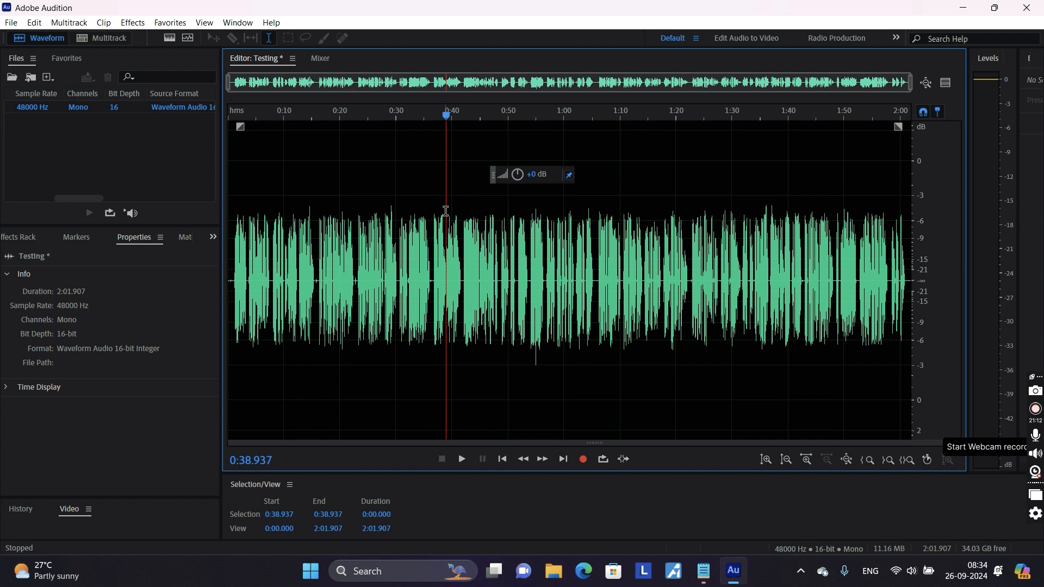
key("ctrl+a")
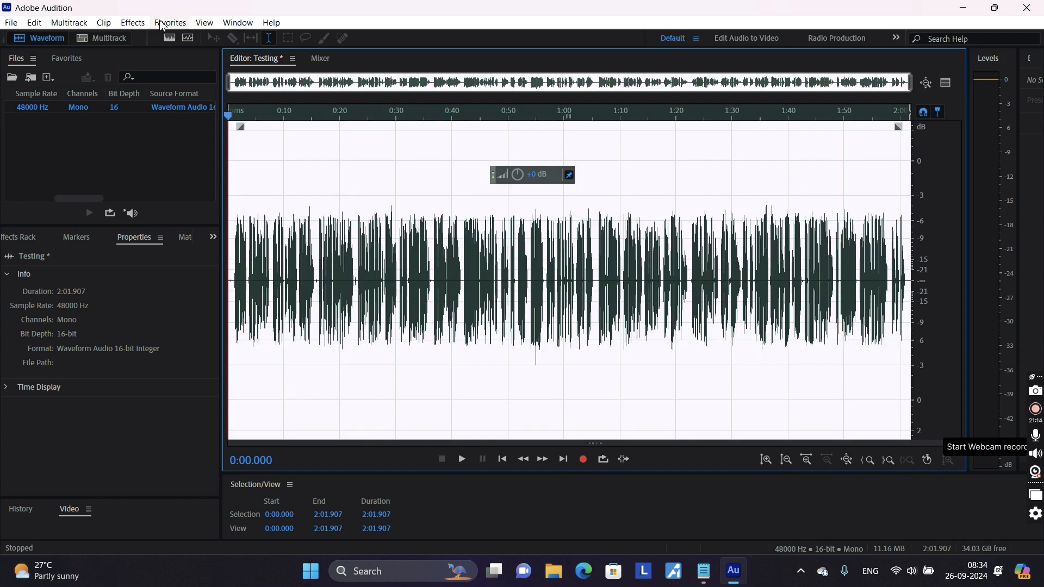
left_click(134, 23)
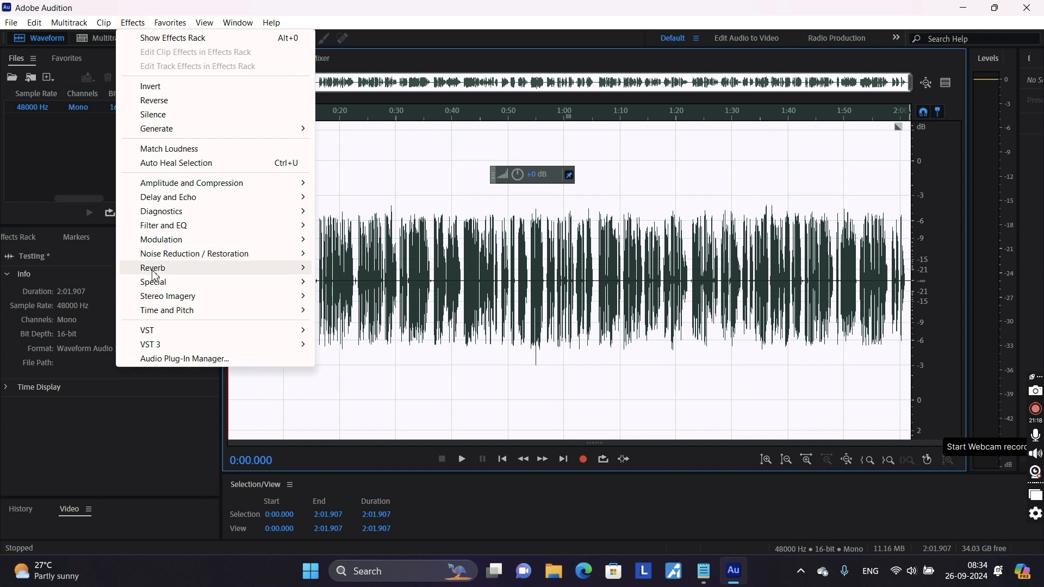
mouse_move(155, 284)
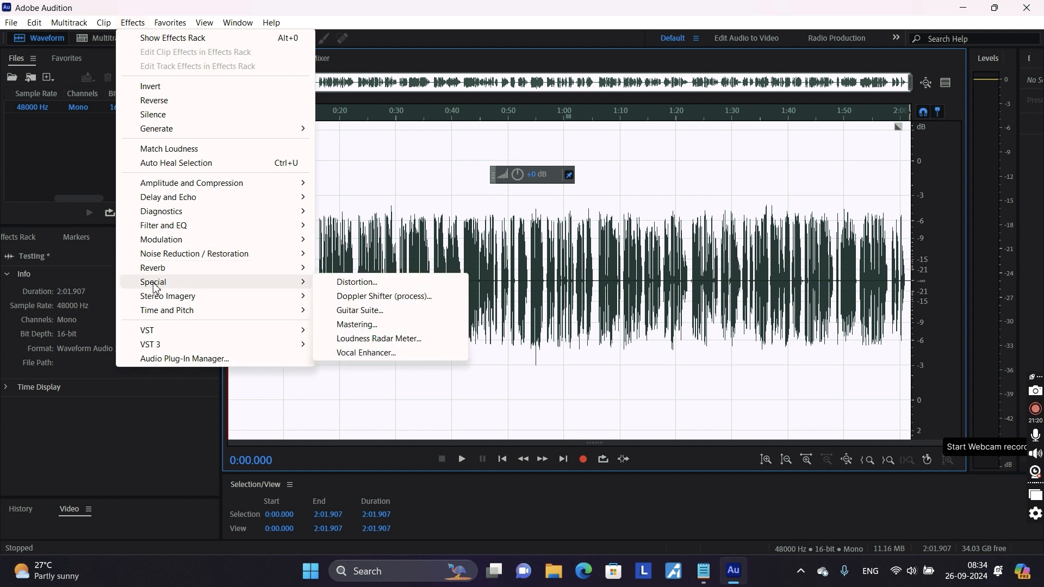
mouse_move(202, 187)
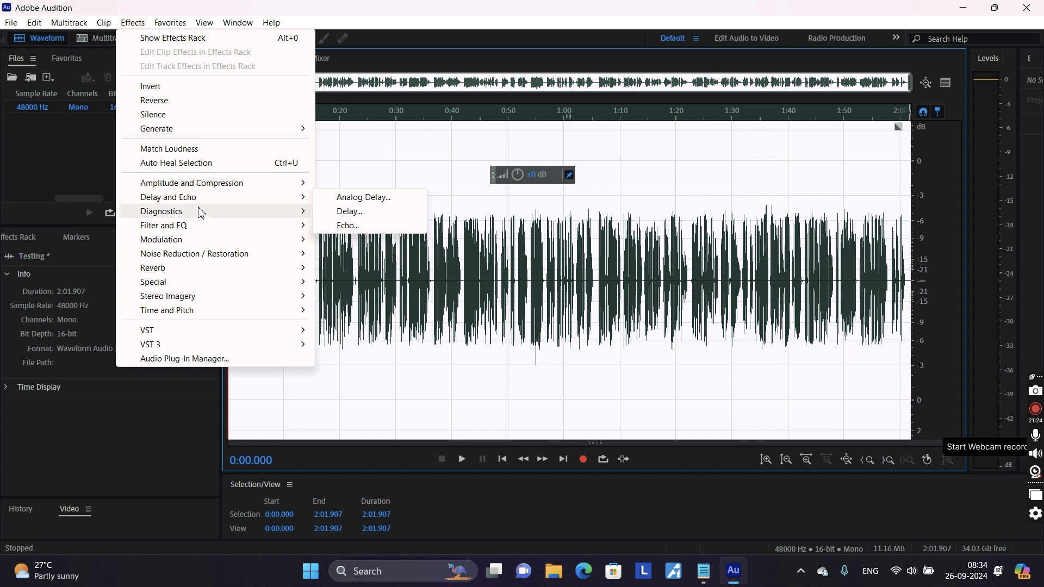
mouse_move(200, 216)
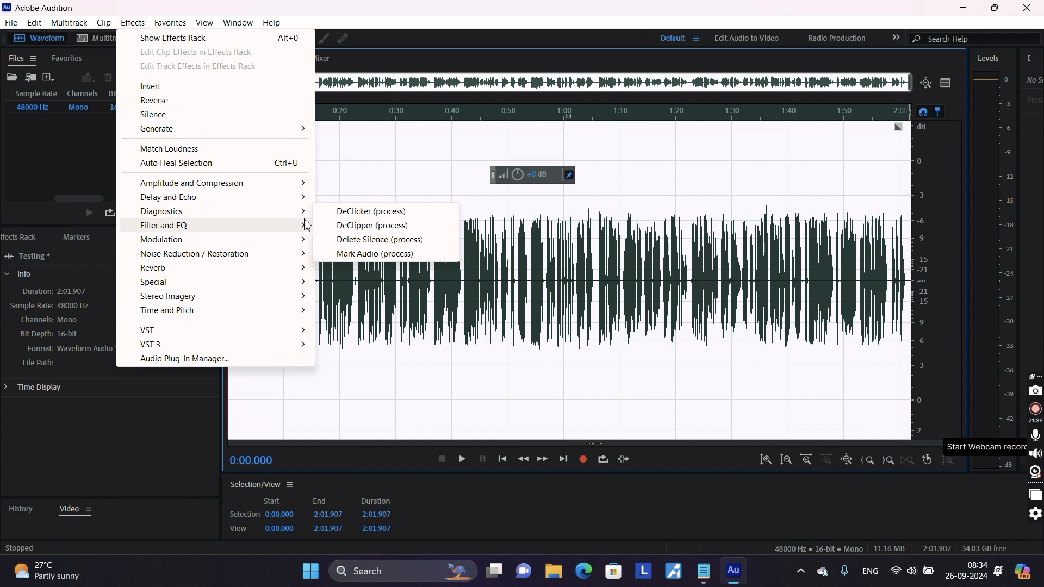
mouse_move(301, 225)
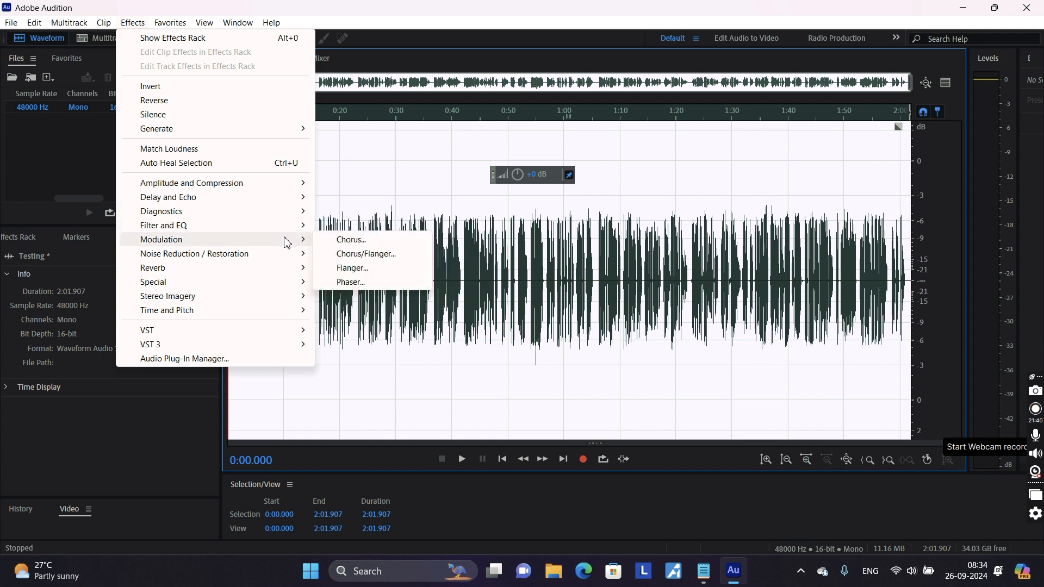
mouse_move(280, 257)
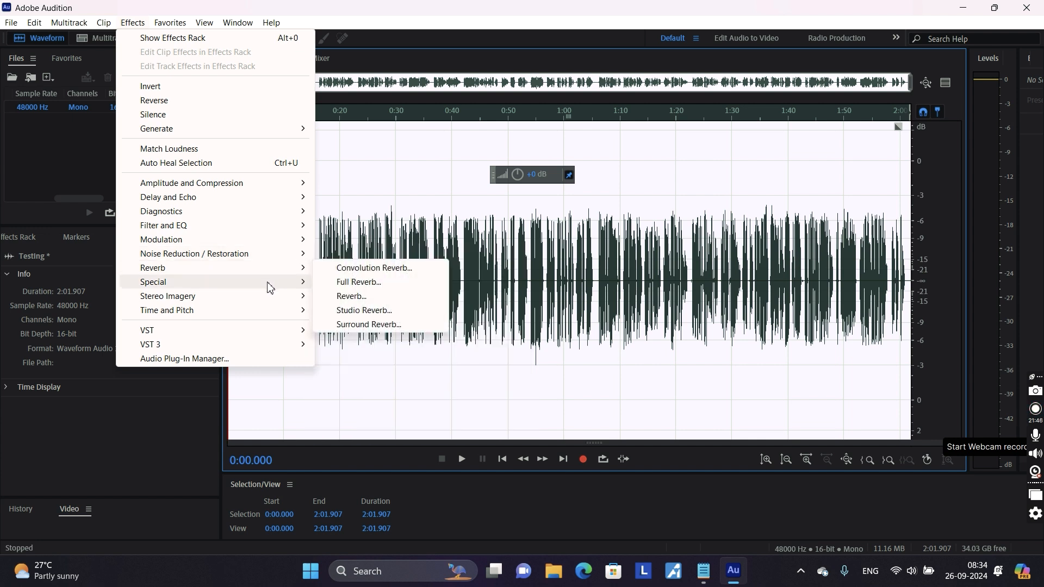
mouse_move(269, 287)
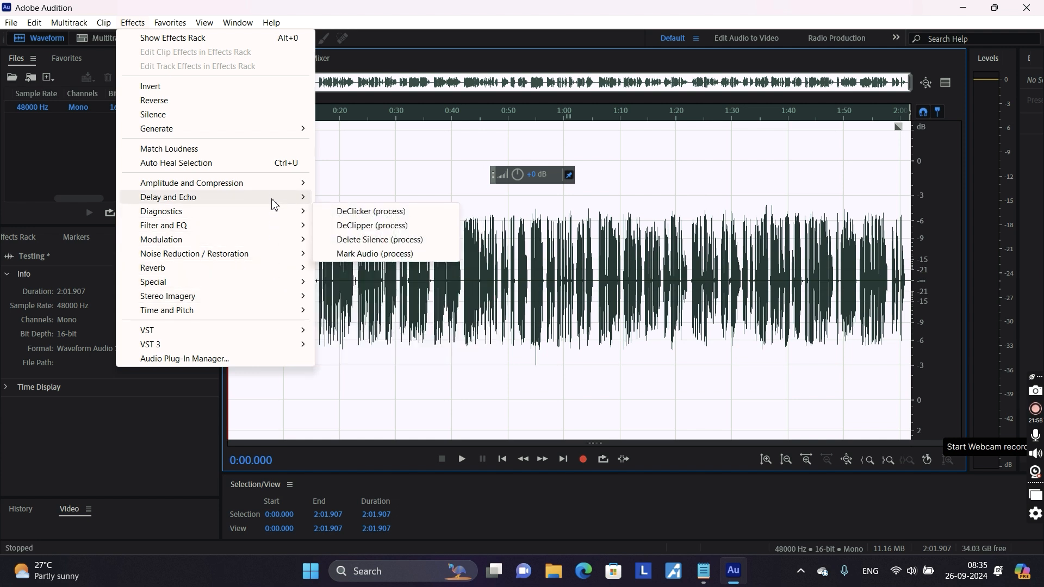
mouse_move(278, 186)
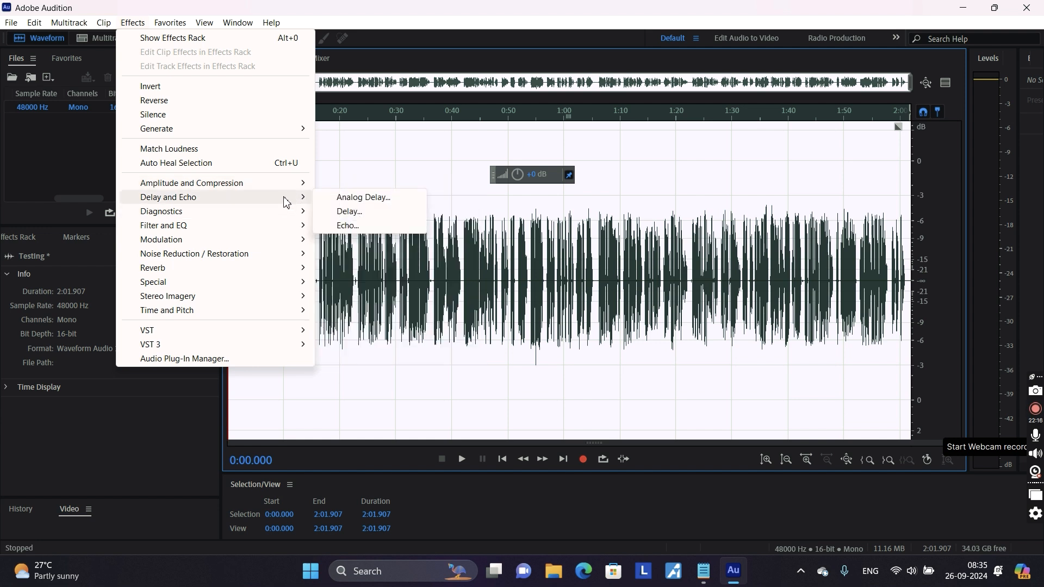
left_click(353, 168)
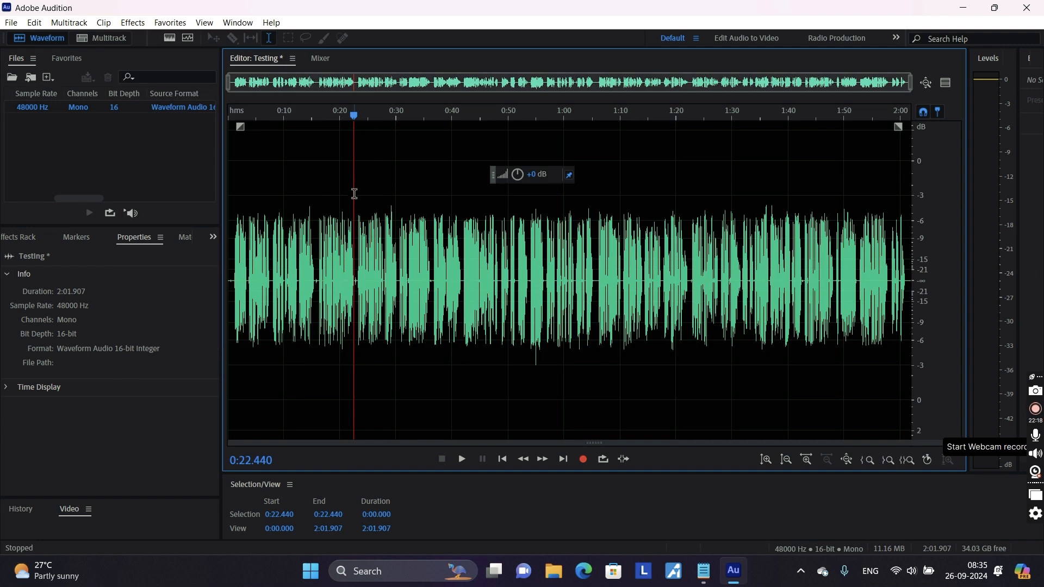
Select the entire waveform and review the list of available favorite presets without applying one
key("ctrl+a")
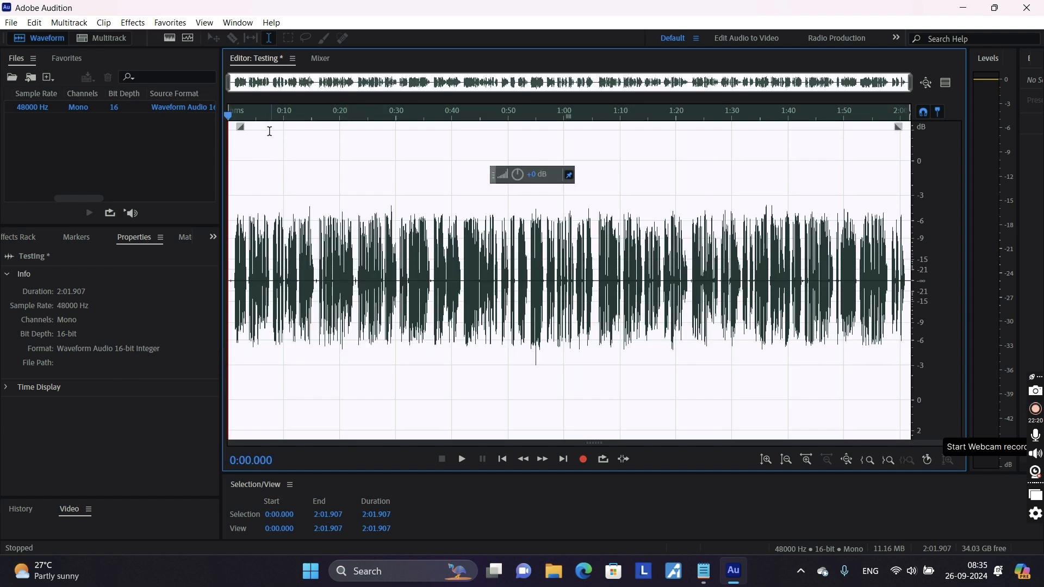
left_click(170, 23)
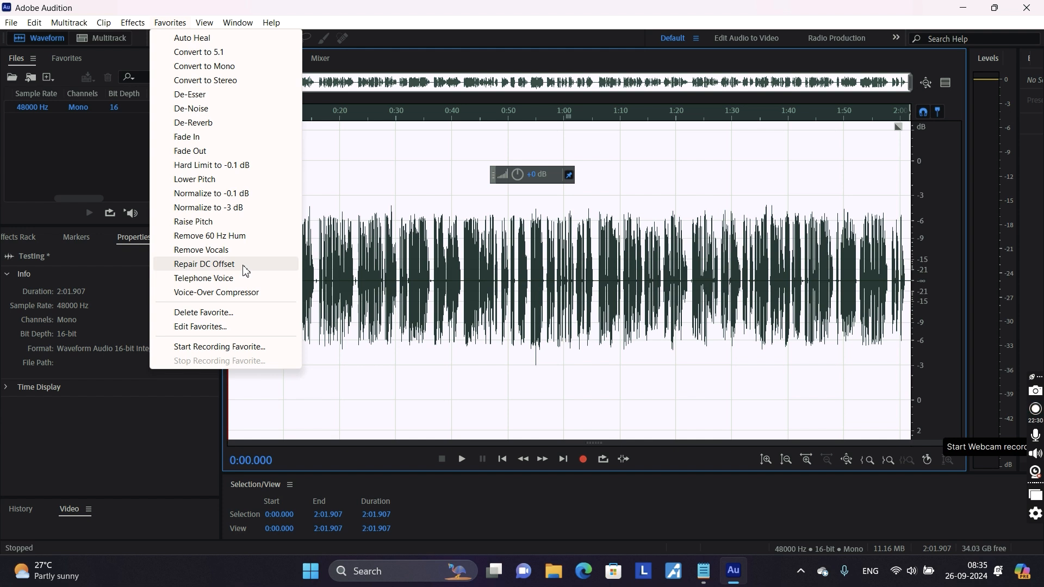
left_click(353, 258)
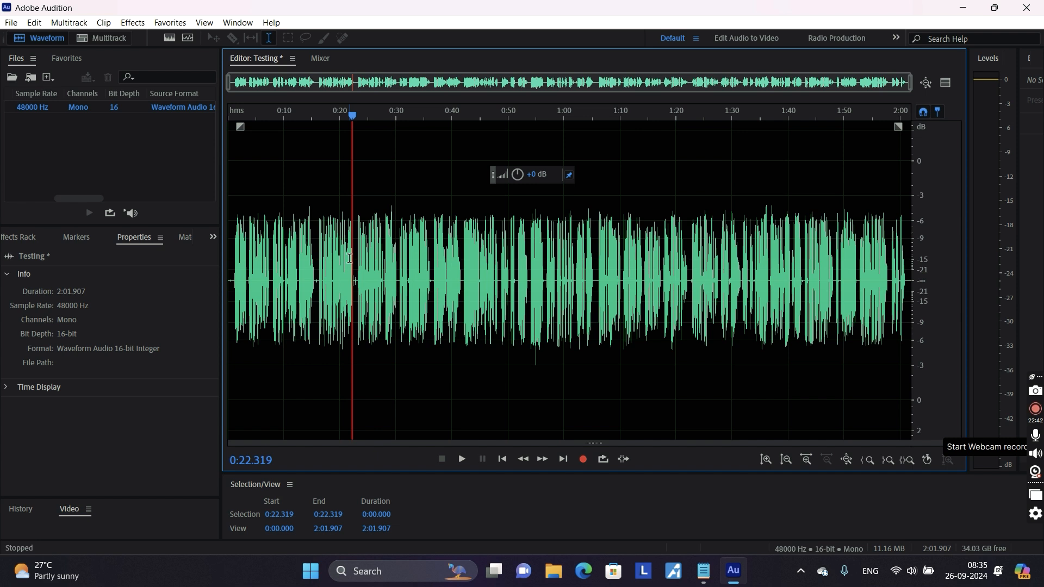
Select the entire waveform and convert the recording to stereo with the favorite preset
left_click(364, 264)
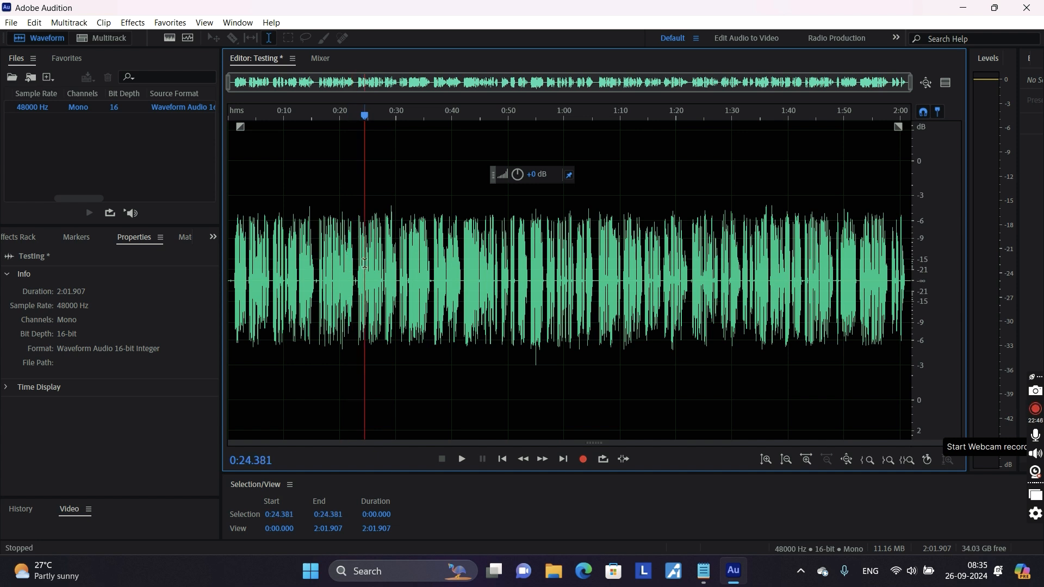
key("ctrl+a")
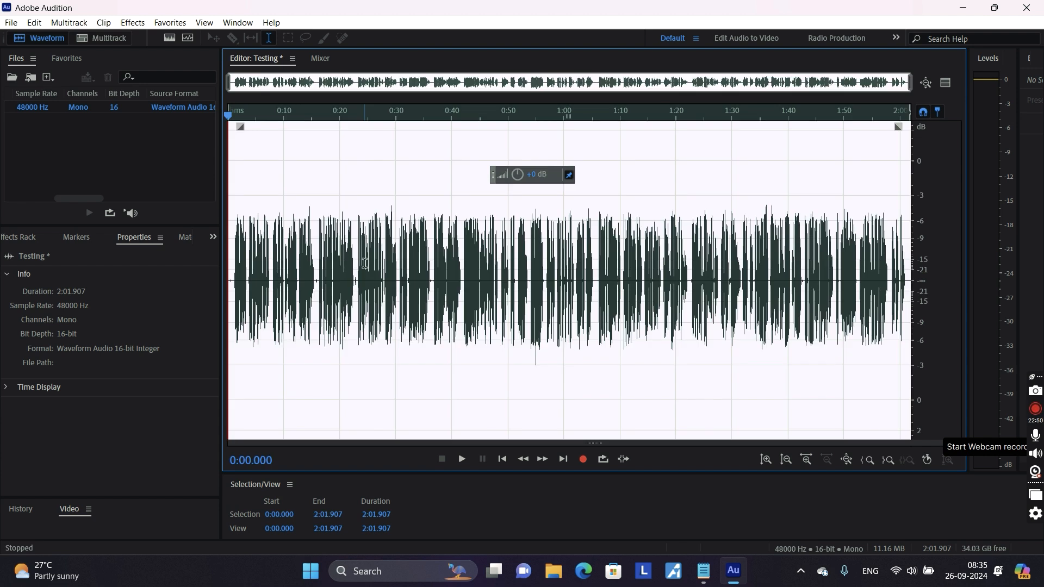
left_click(170, 23)
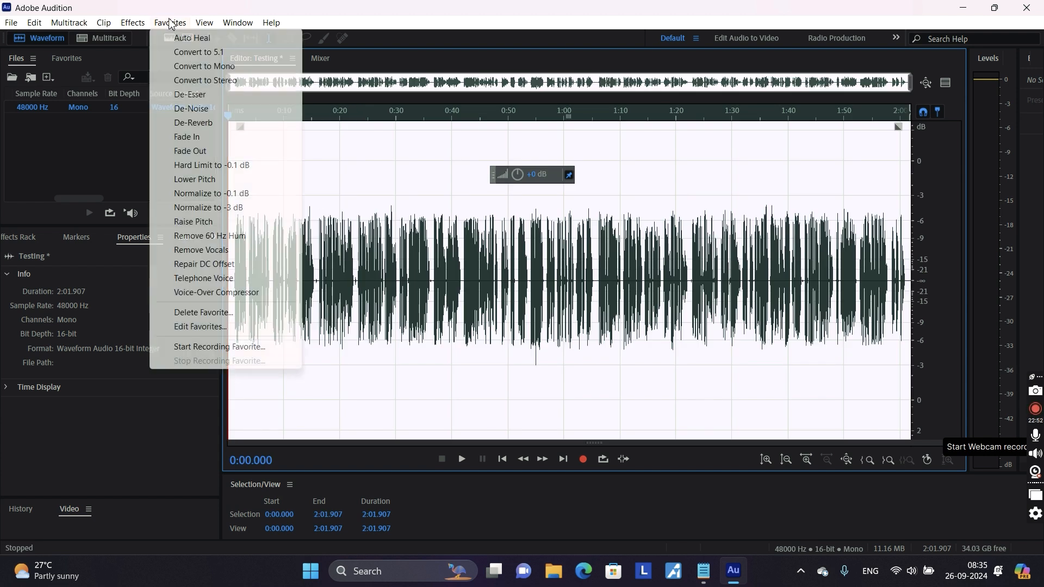
left_click(175, 79)
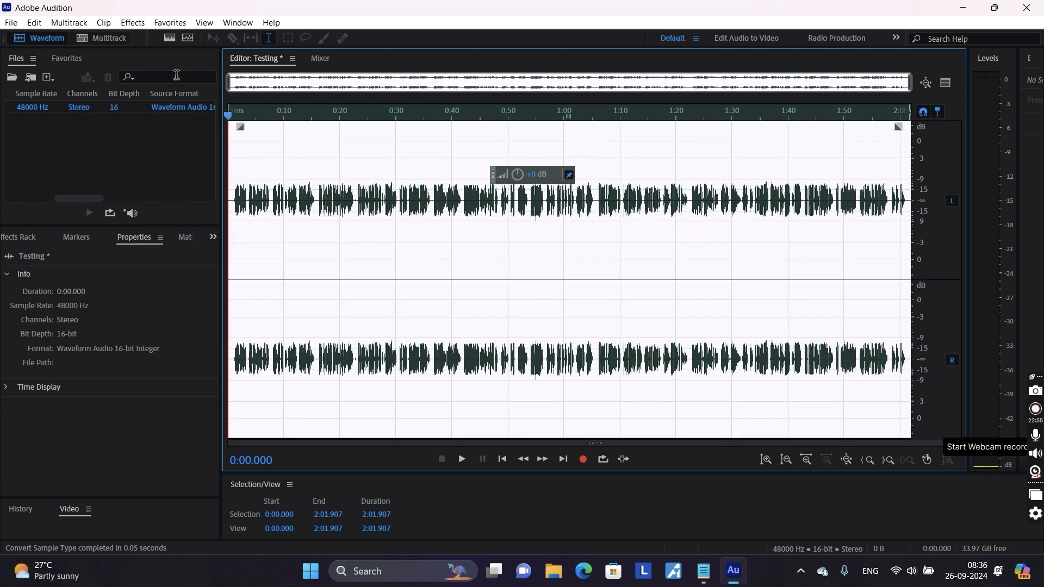
Clear the selection and convert the stereo recording back to mono with the favorite preset
left_click(326, 244)
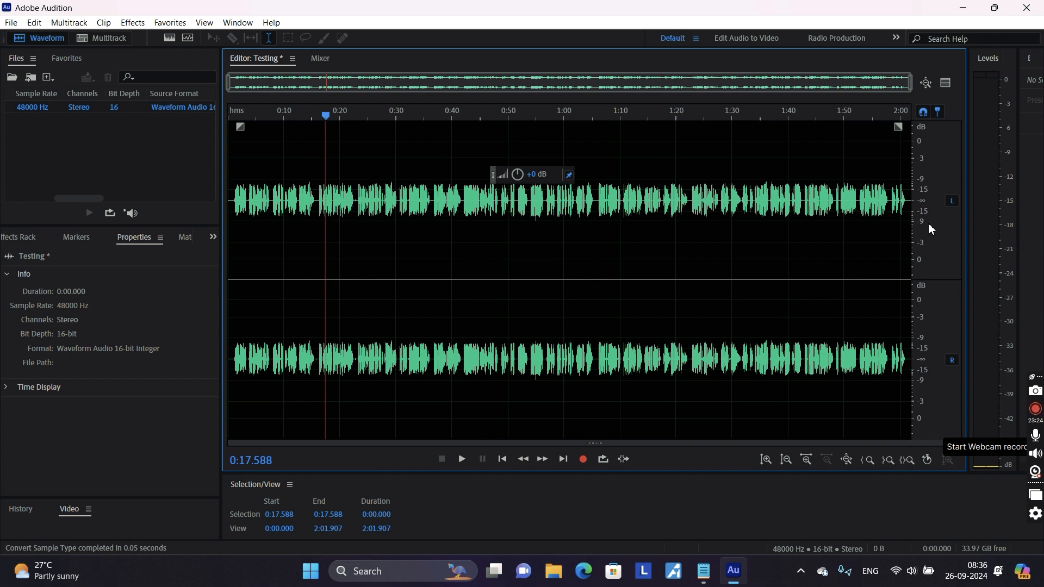
left_click(584, 288)
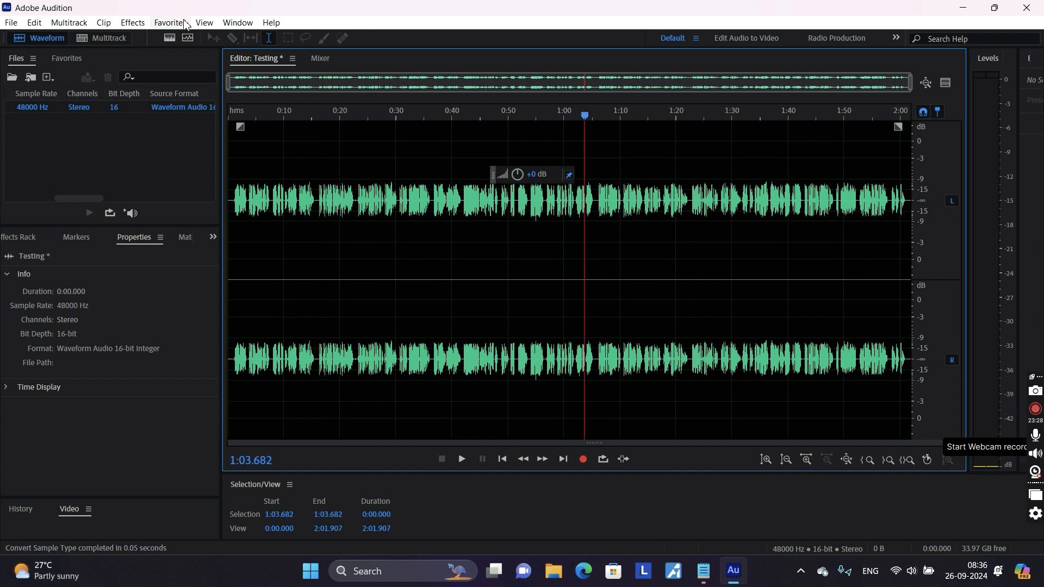
left_click(181, 25)
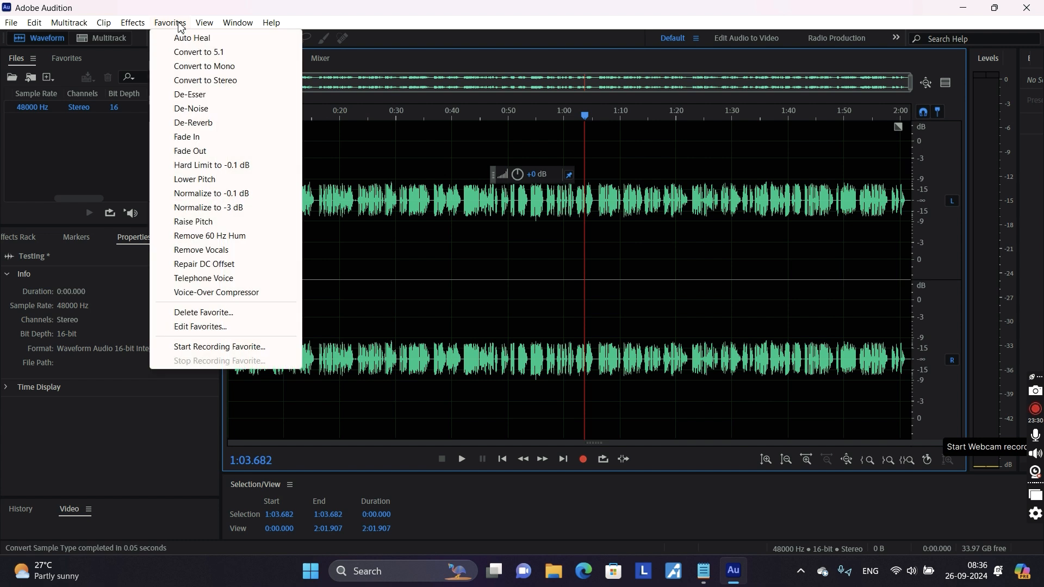
left_click(195, 67)
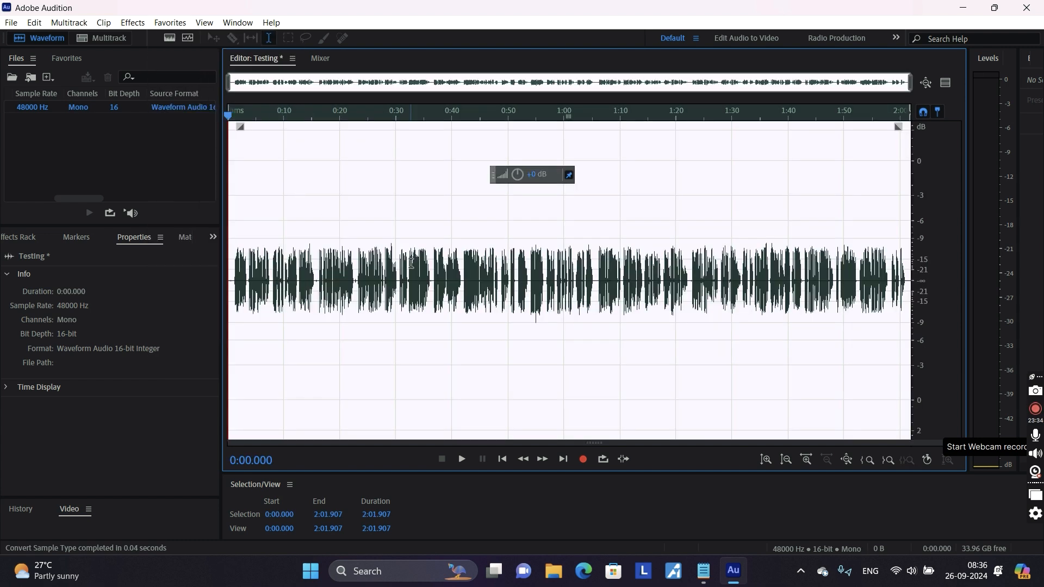
Select the entire waveform, review the effect categories, and inspect the Distortion effect's settings without applying it
left_click(410, 263)
left_click(249, 251)
double_click(250, 251)
left_click(141, 25)
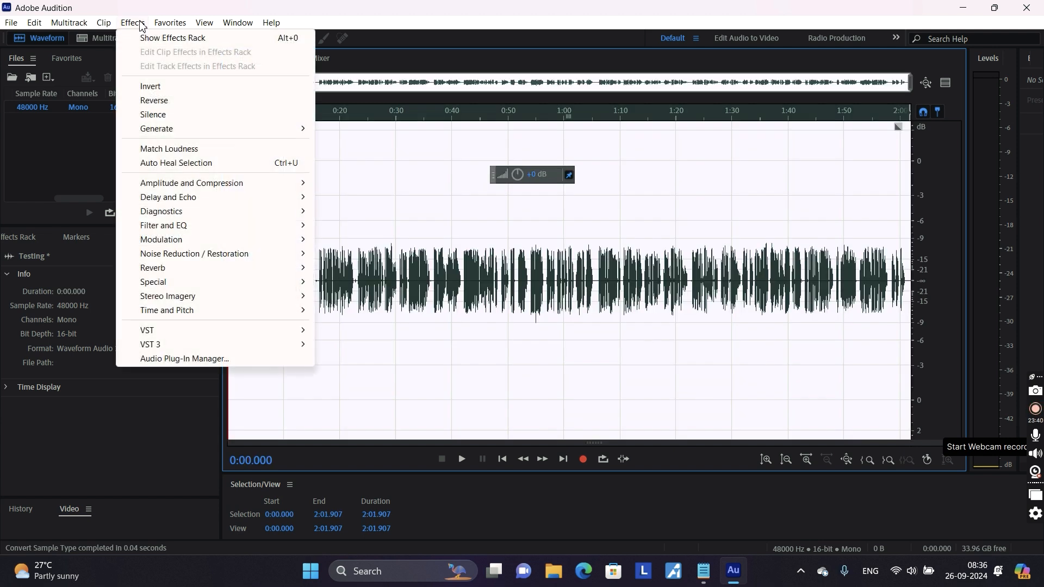
mouse_move(168, 135)
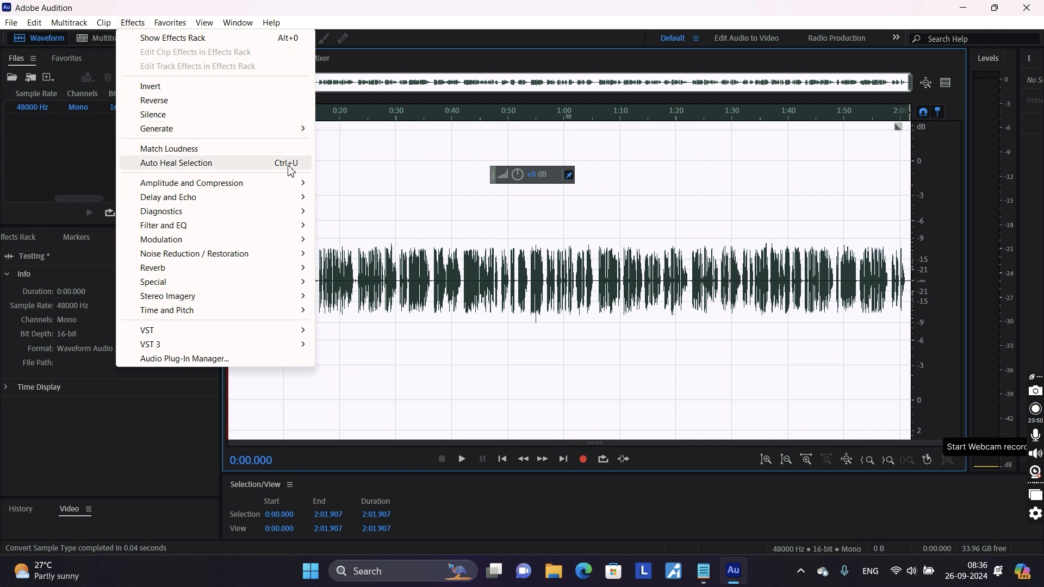
mouse_move(290, 190)
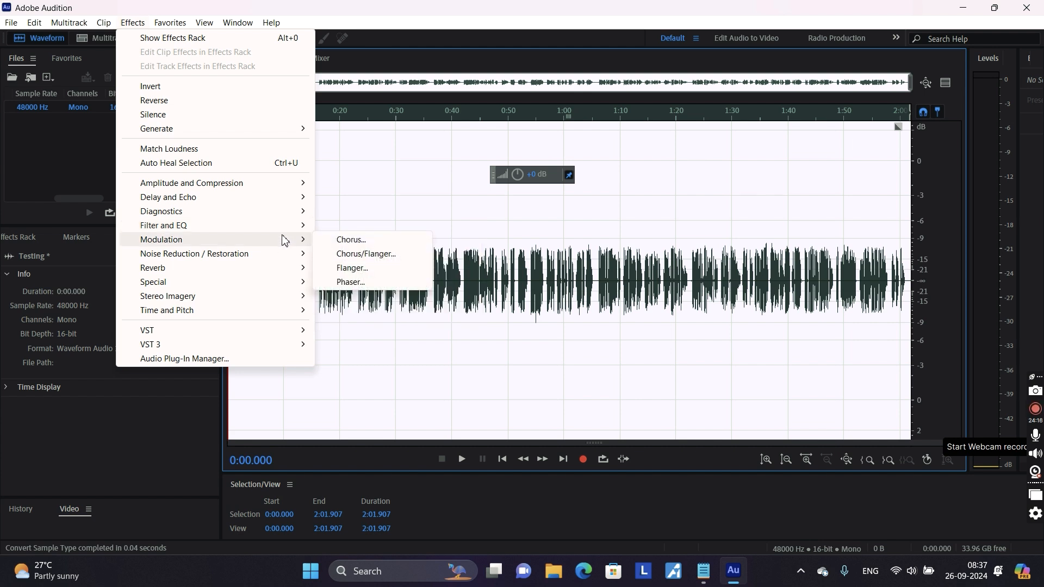
mouse_move(282, 254)
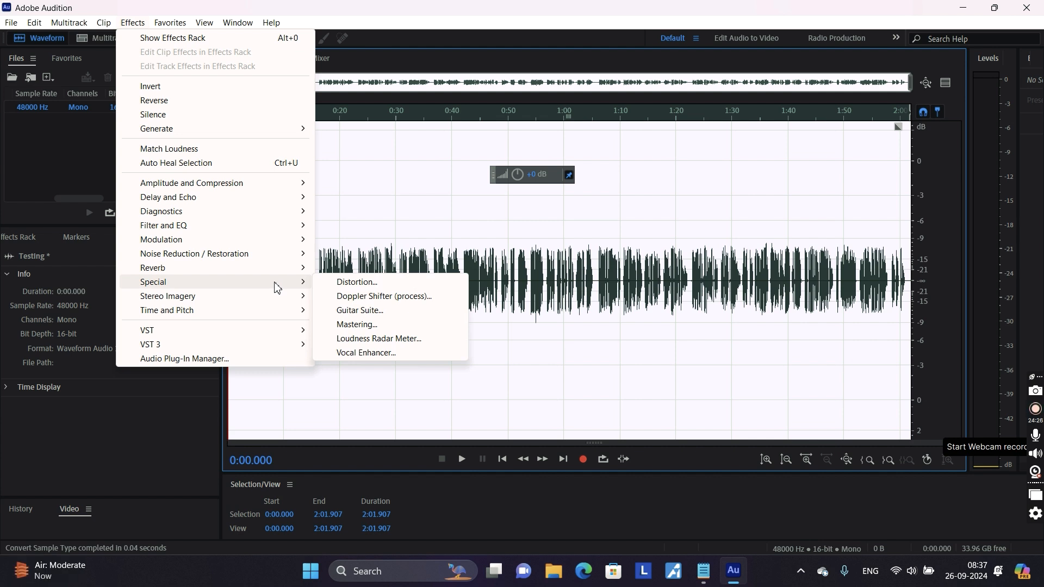
left_click(343, 283)
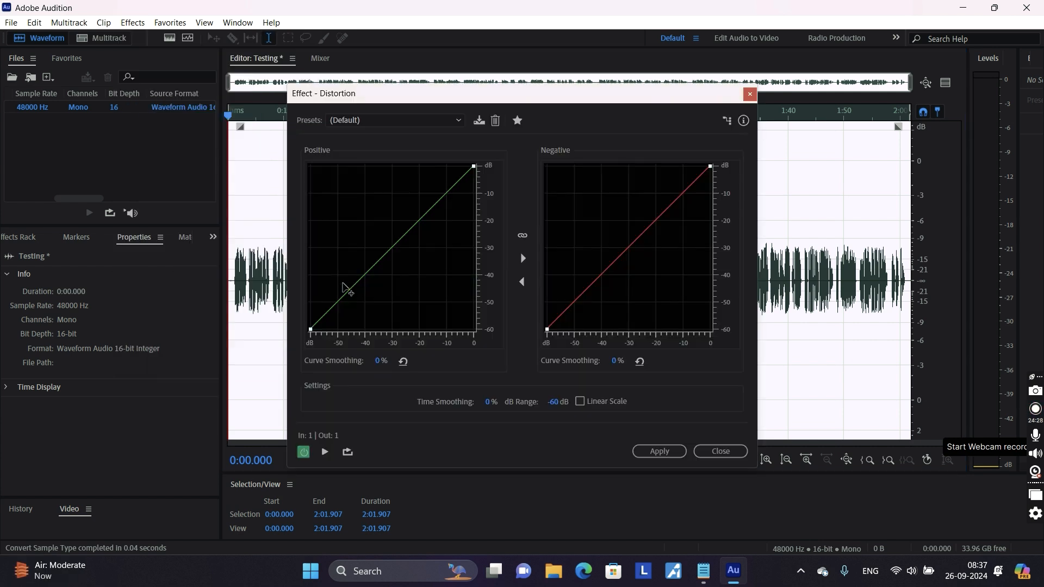
left_click(750, 94)
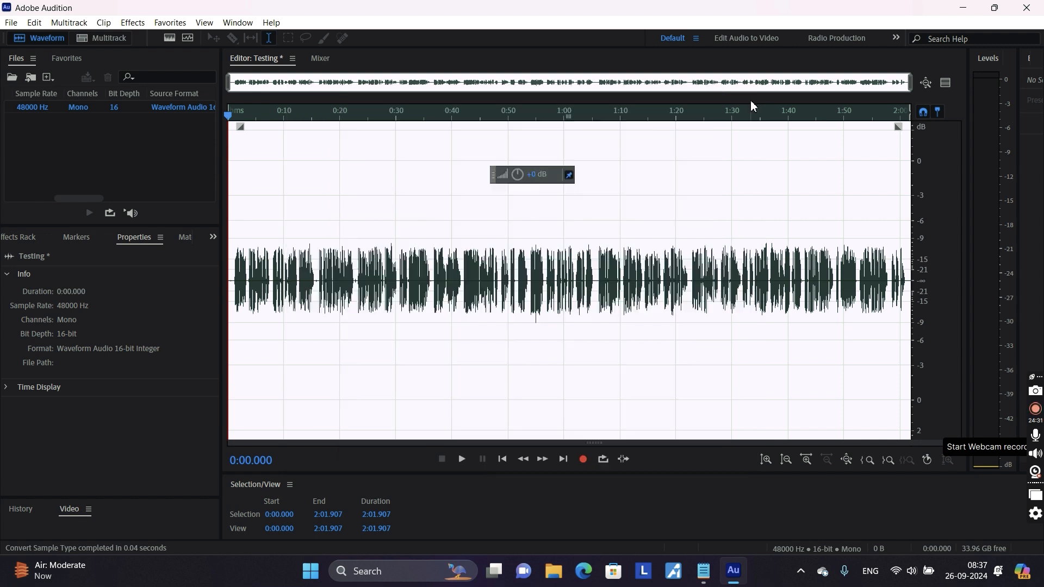
Inspect the Vocal Enhancer effect's Male, Female and Music options, then close it without applying
left_click(132, 25)
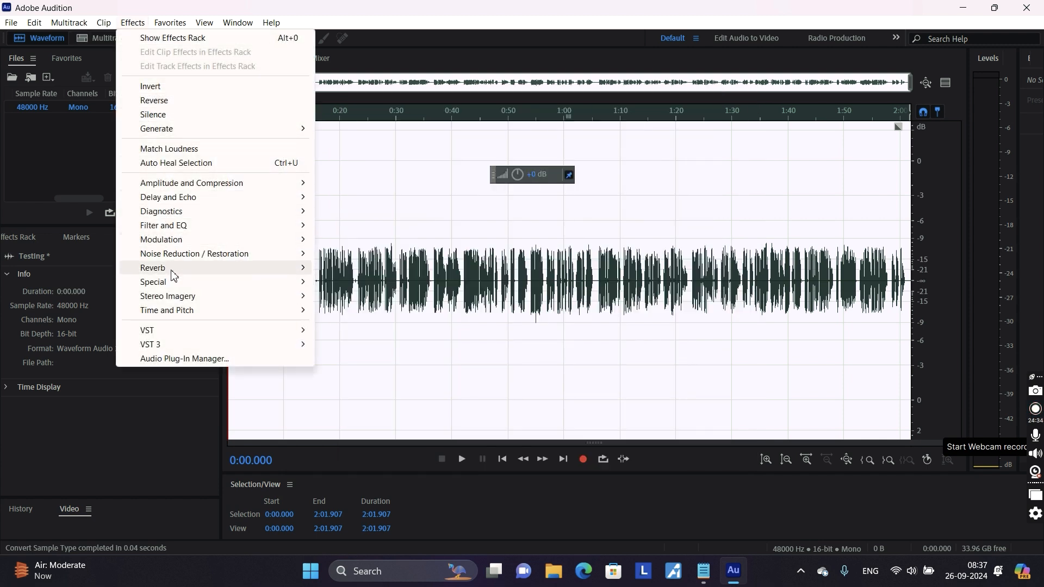
mouse_move(173, 283)
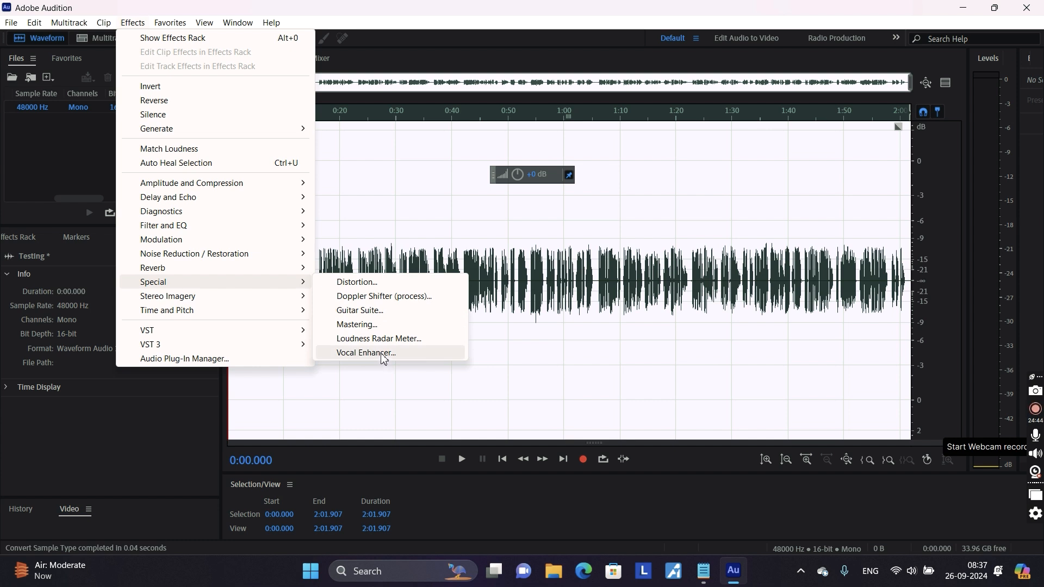
left_click(366, 353)
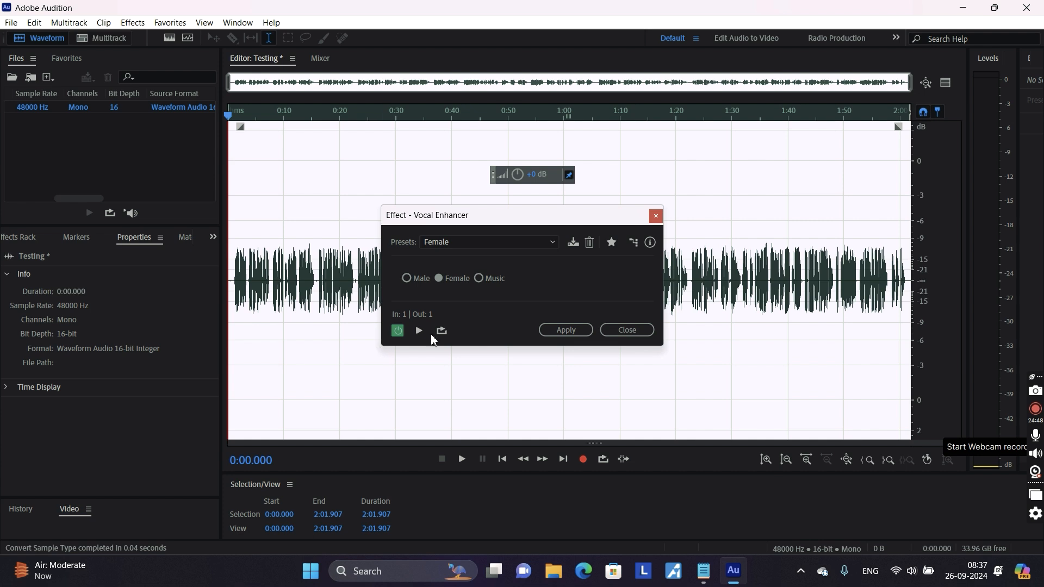
left_click(656, 216)
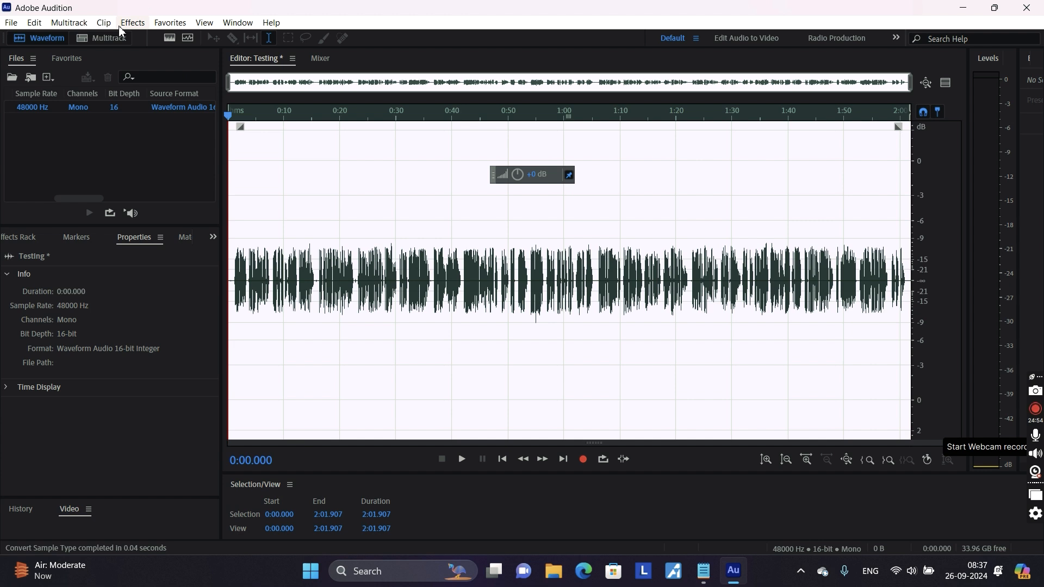
Apply the Vocal Enhancer effect with the Male preset to the whole selected recording
left_click(133, 24)
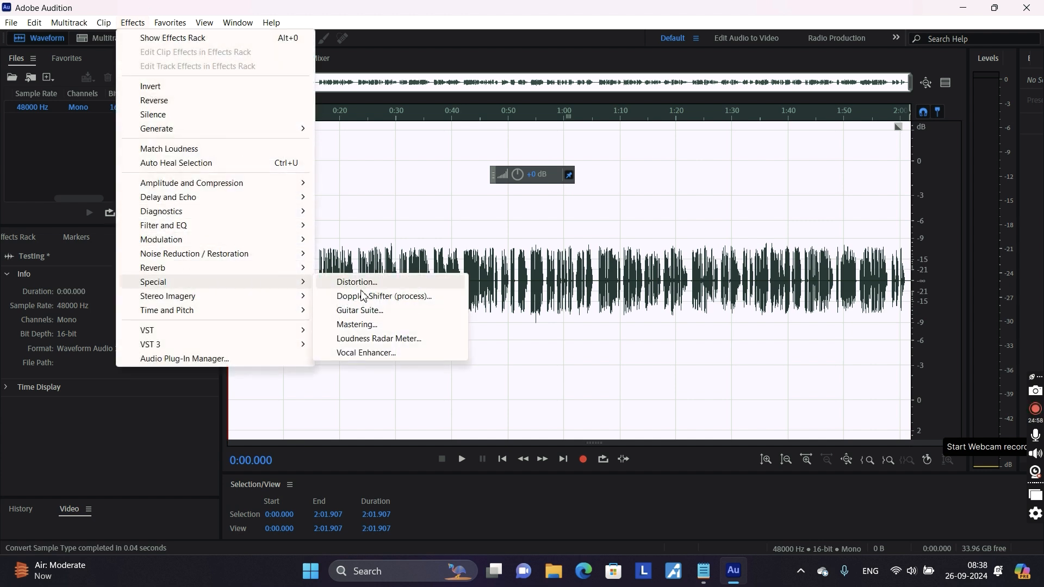
left_click(374, 354)
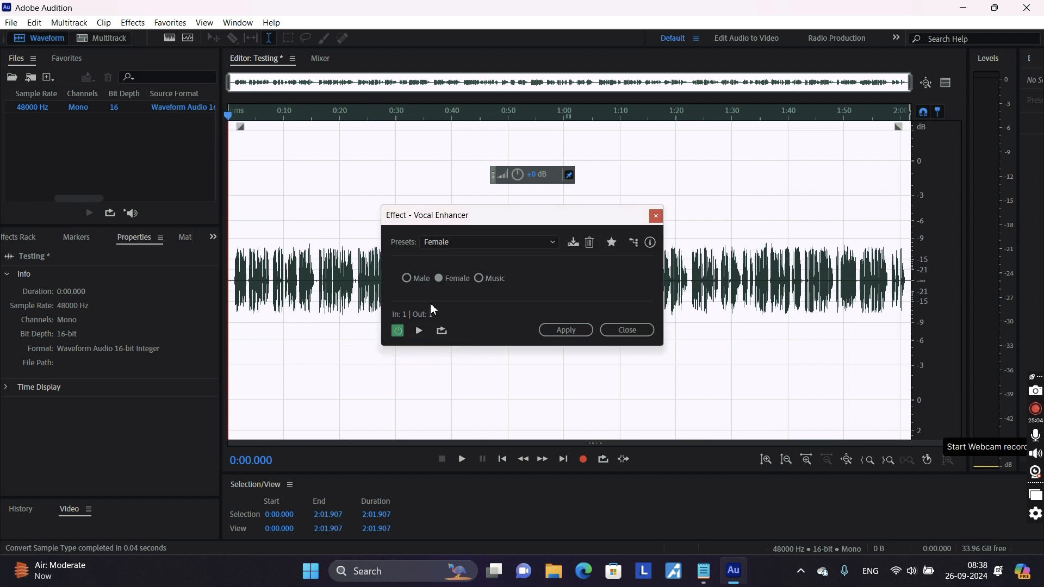
left_click(521, 244)
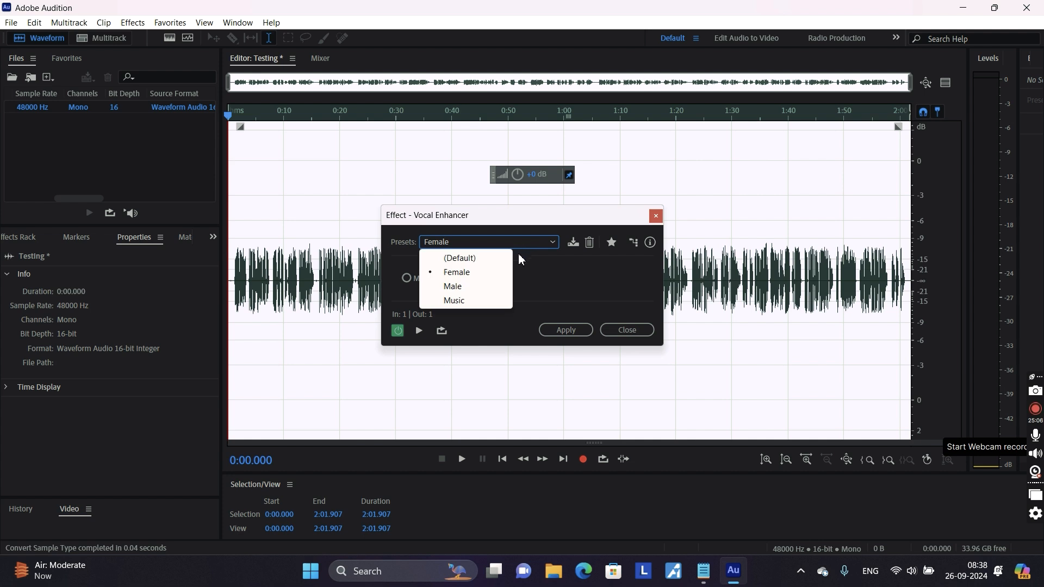
left_click(477, 285)
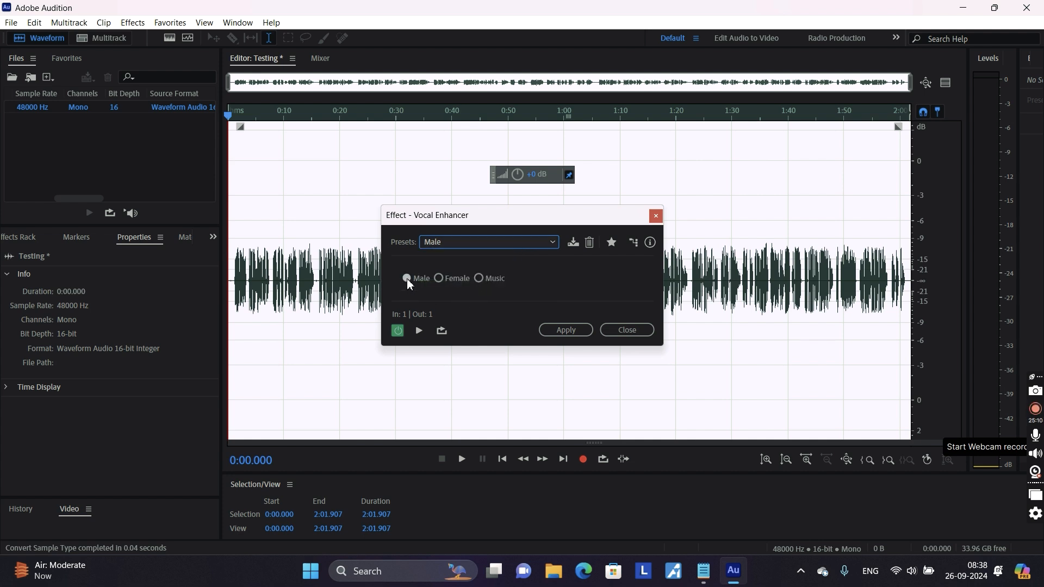
left_click(562, 332)
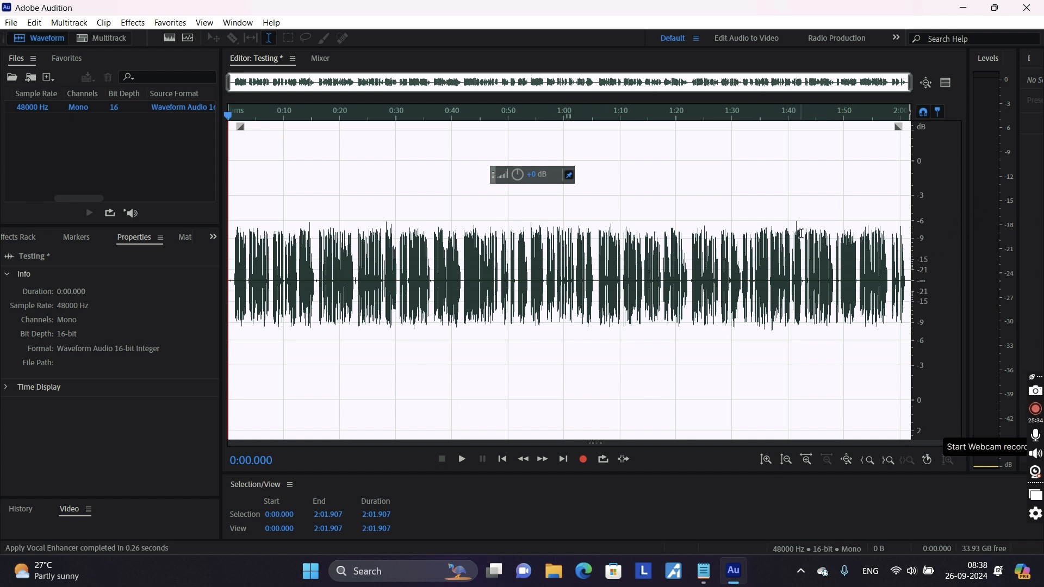
Inspect the enhanced waveform up close, then clear the selection and listen to the recording from about 1:39
scroll(796, 230, "up", 2)
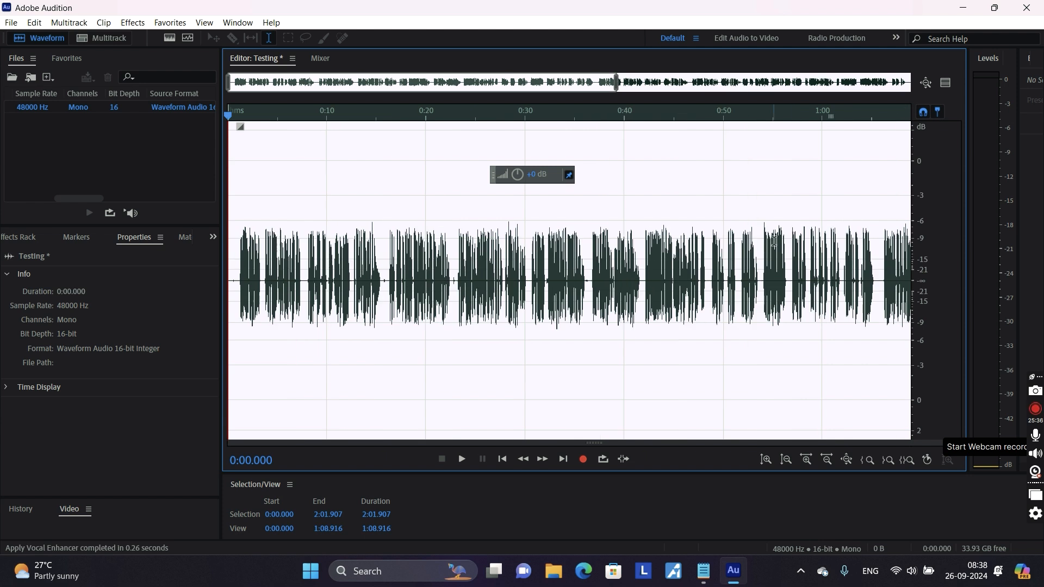
scroll(768, 243, "down", 2)
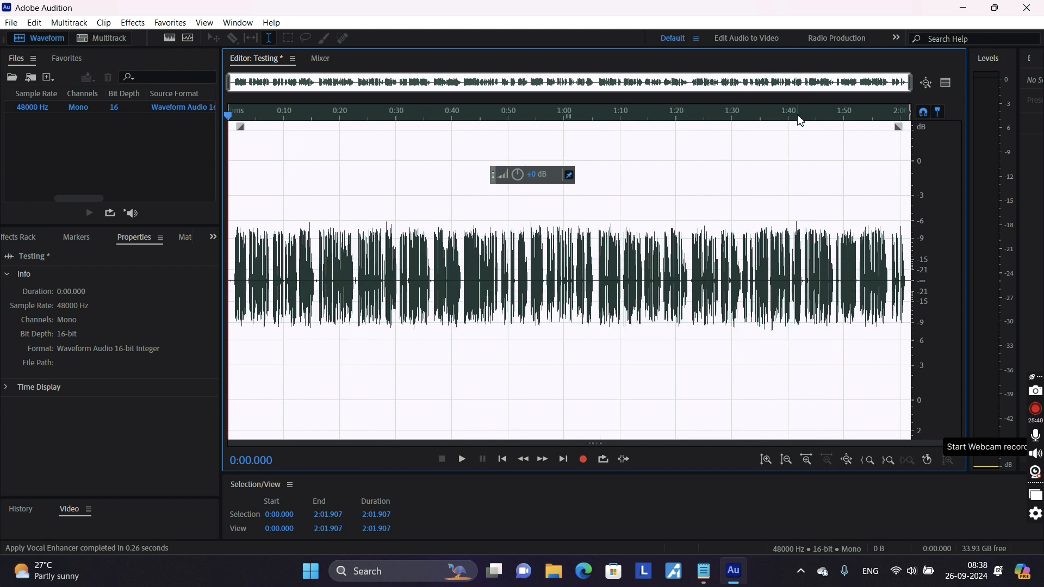
scroll(799, 120, "up", 2)
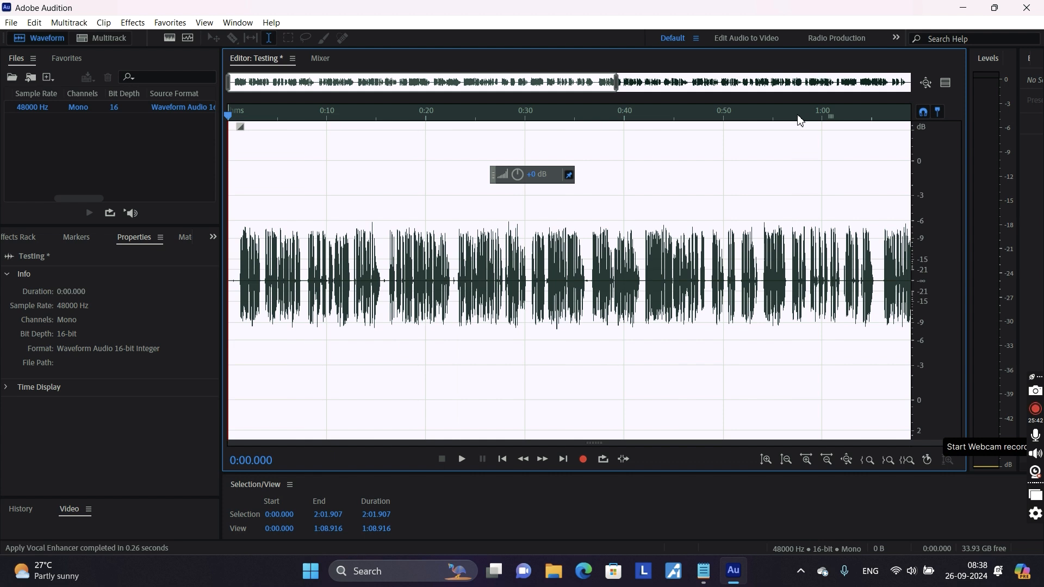
scroll(771, 121, "up", 1)
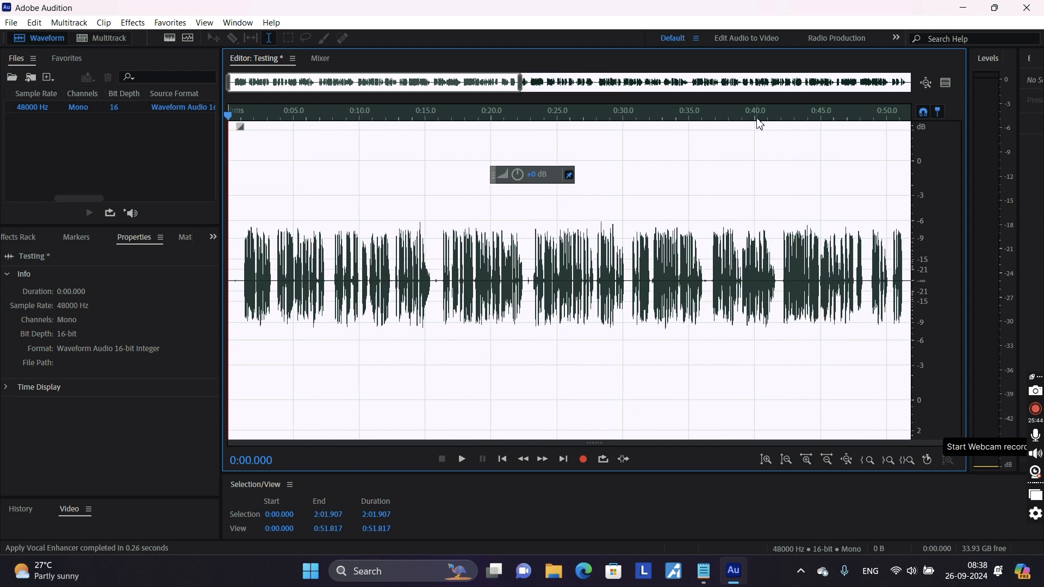
scroll(760, 124, "down", 1)
scroll(759, 124, "down", 2)
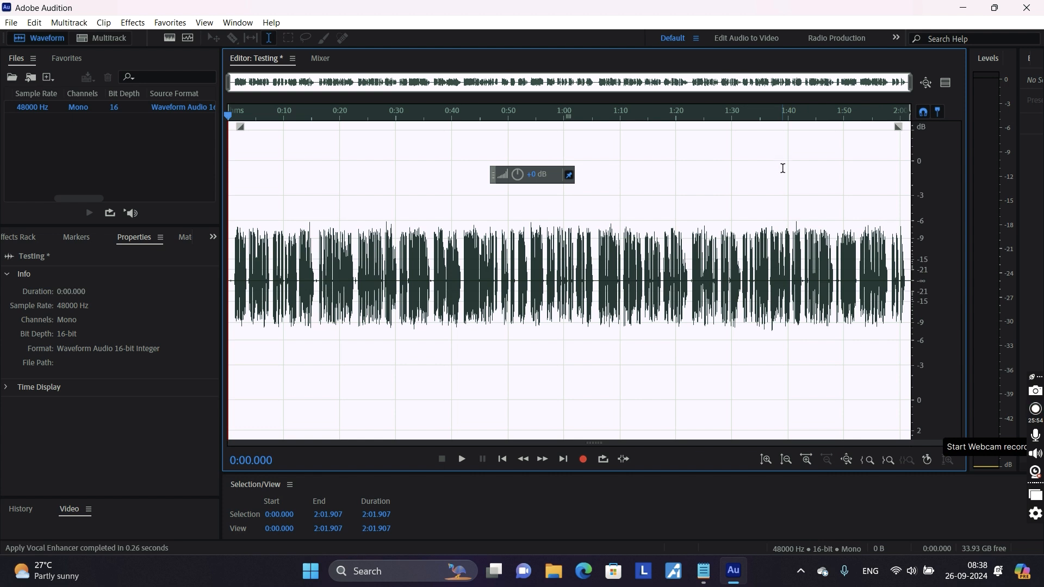
left_click(783, 121)
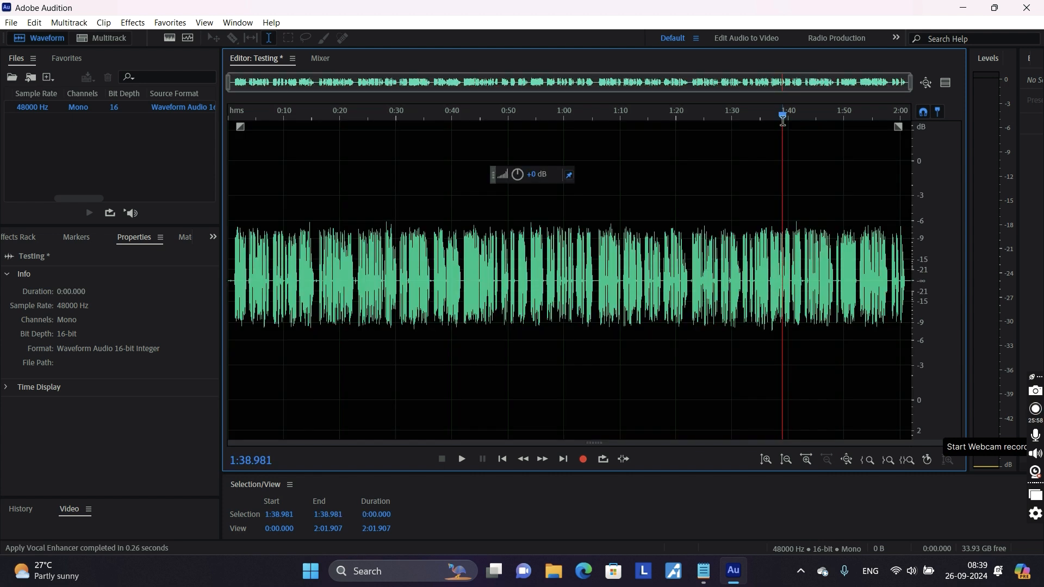
key("space")
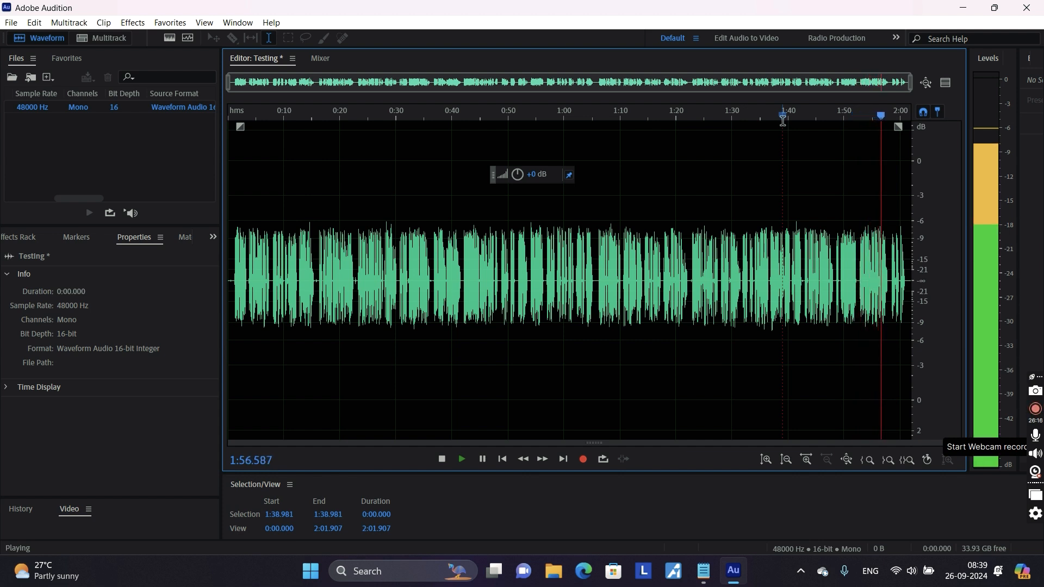
key("space")
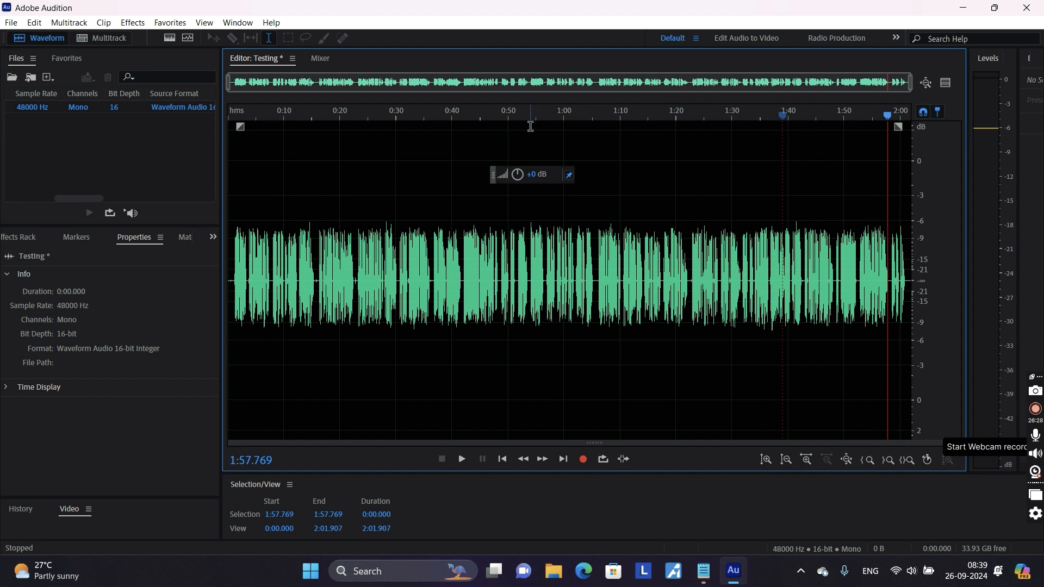
Select the entire waveform and raise its pitch with the Raise Pitch favorite preset
left_click(448, 214)
key("ctrl+a")
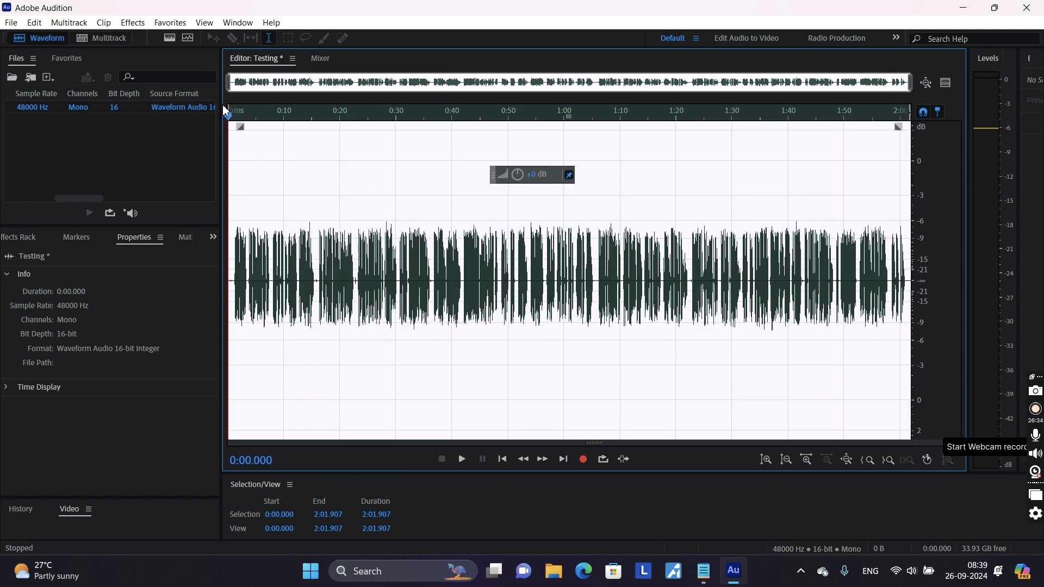
left_click(170, 23)
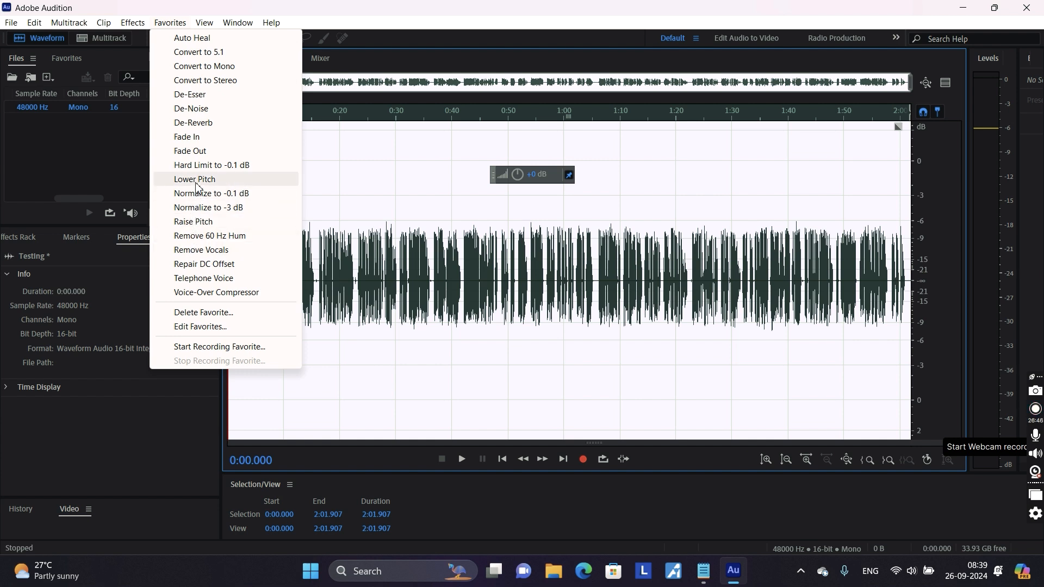
left_click(199, 223)
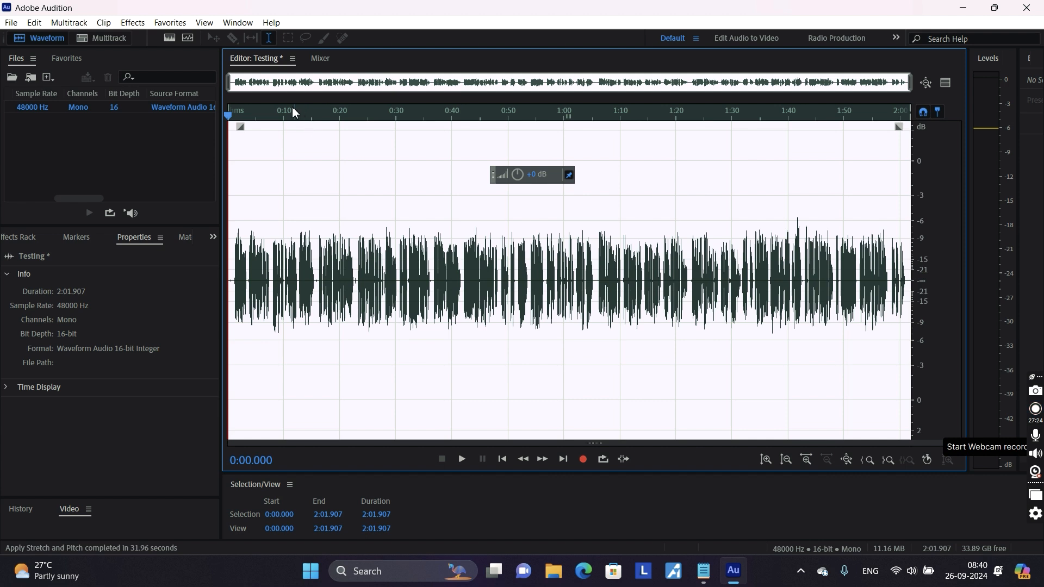
Listen to the pitch-raised recording from about 0:04 and undo the Stretch and Pitch change
left_click(254, 125)
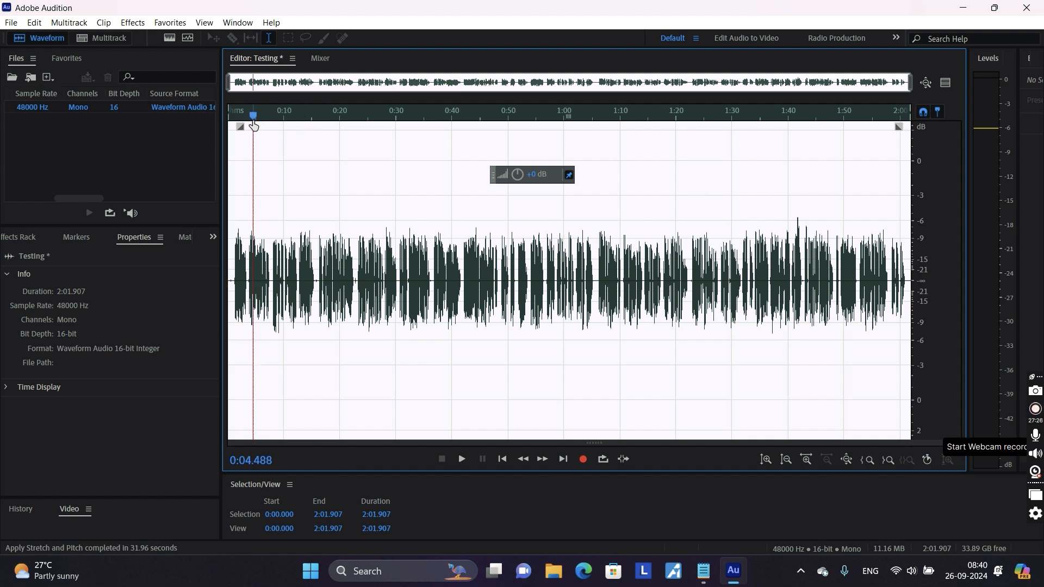
key("space")
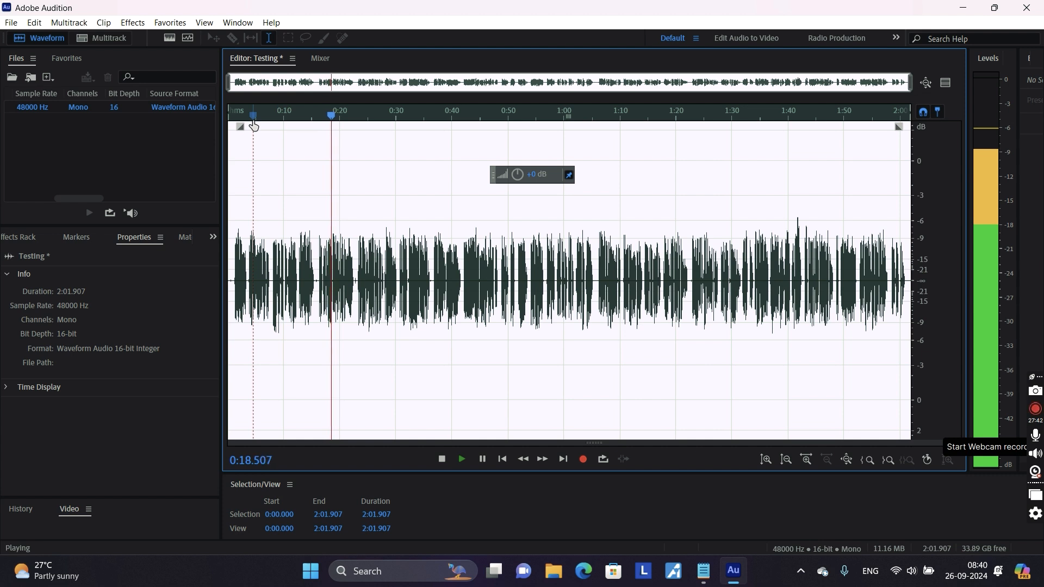
key("space")
left_click(34, 23)
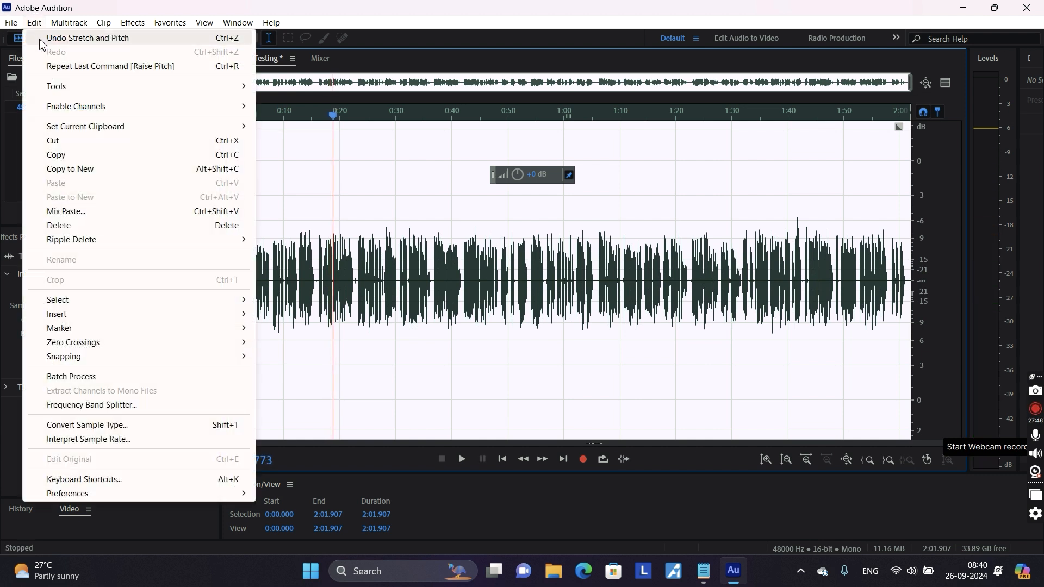
left_click(41, 43)
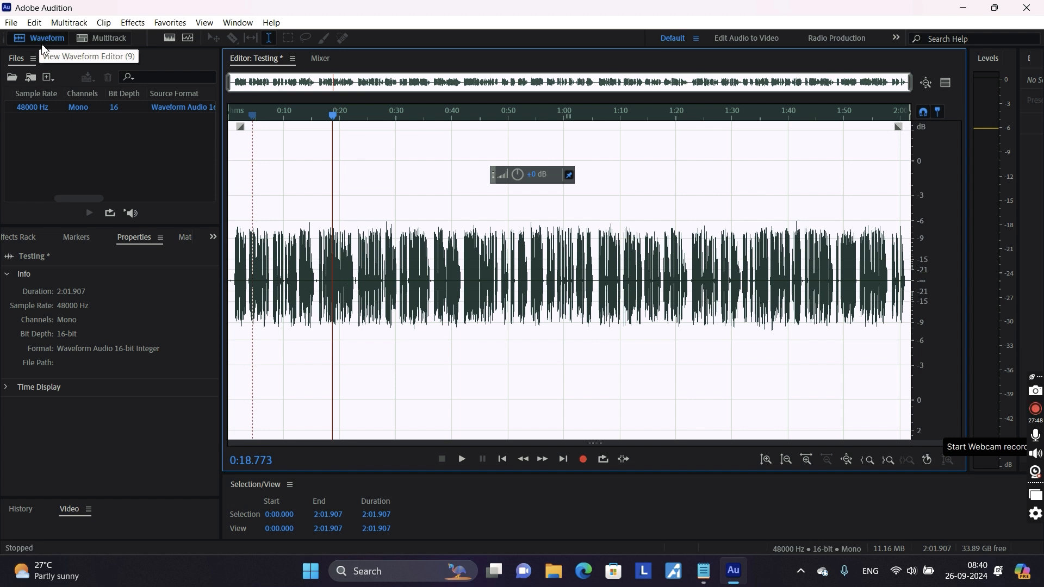
Select the entire waveform and apply the Vocal Enhancer effect with the Female preset
left_click(470, 257)
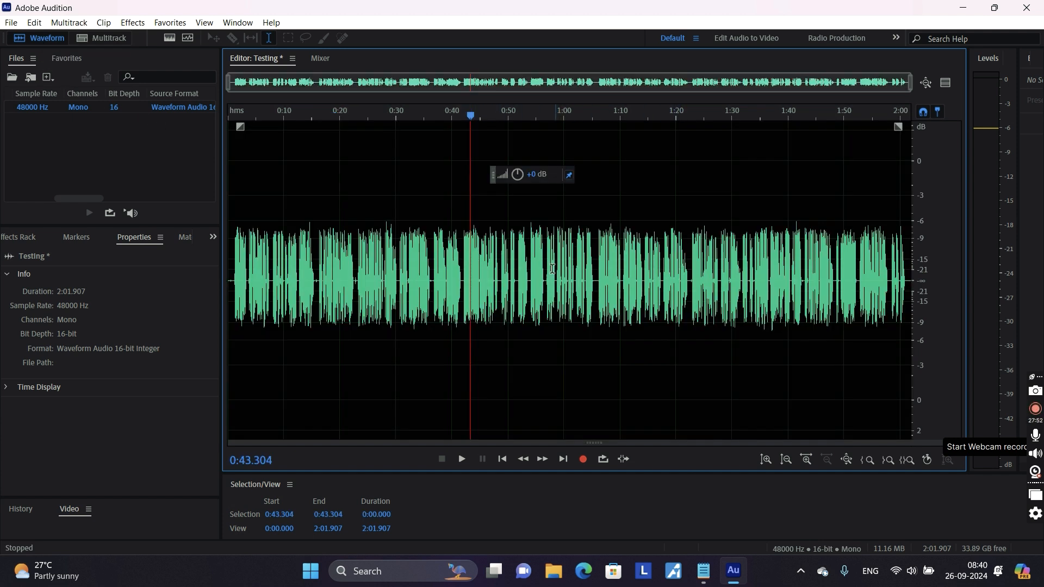
left_click(409, 231)
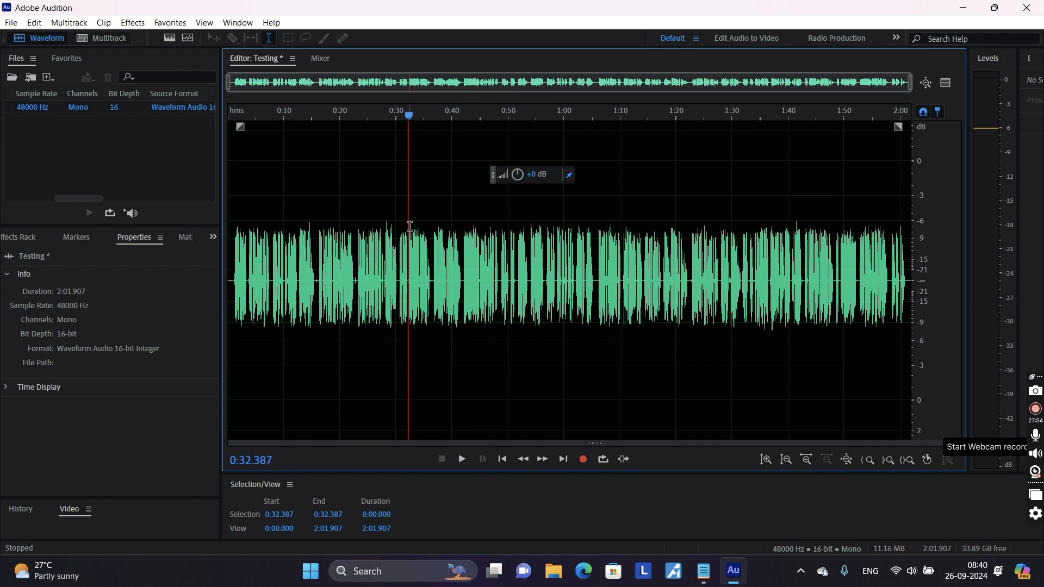
key("ctrl+a")
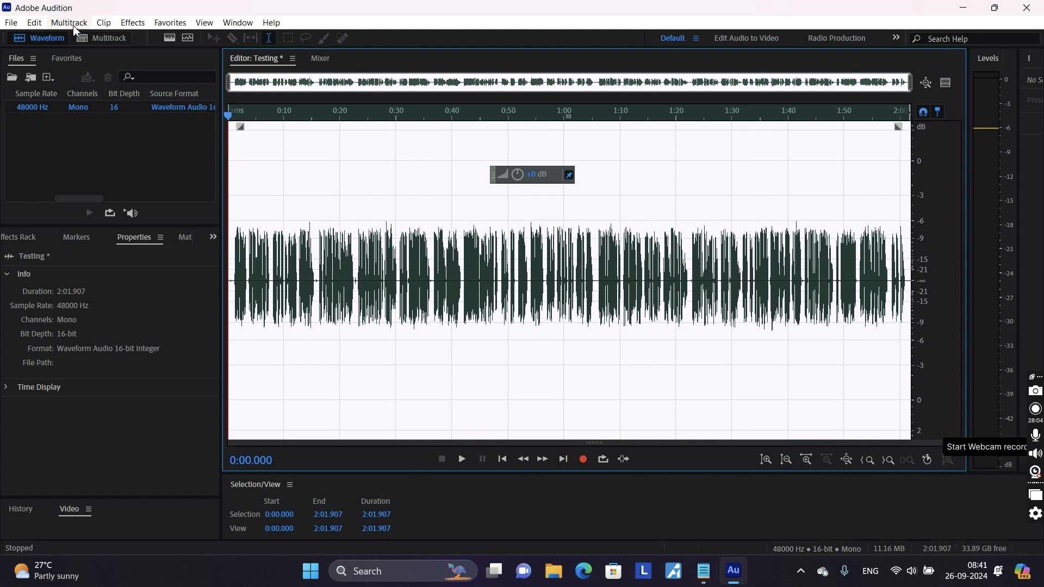
left_click(133, 23)
mouse_move(181, 288)
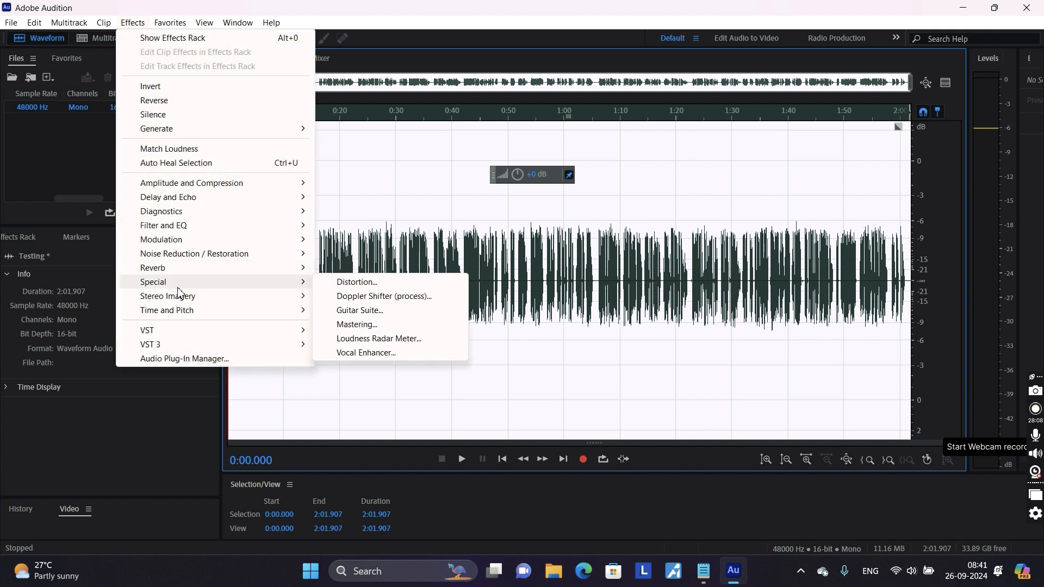
left_click(378, 354)
left_click(473, 243)
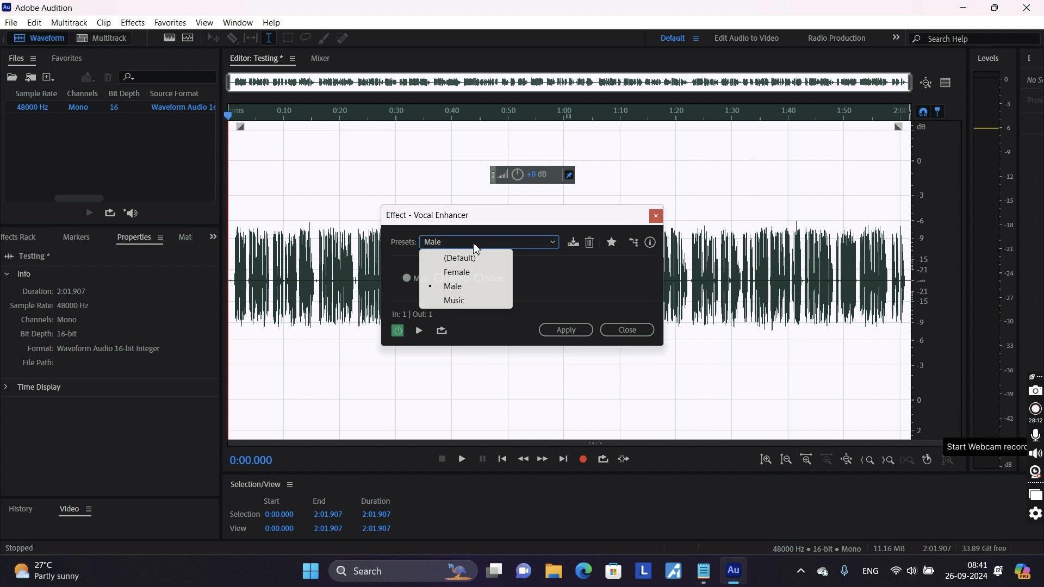
left_click(458, 272)
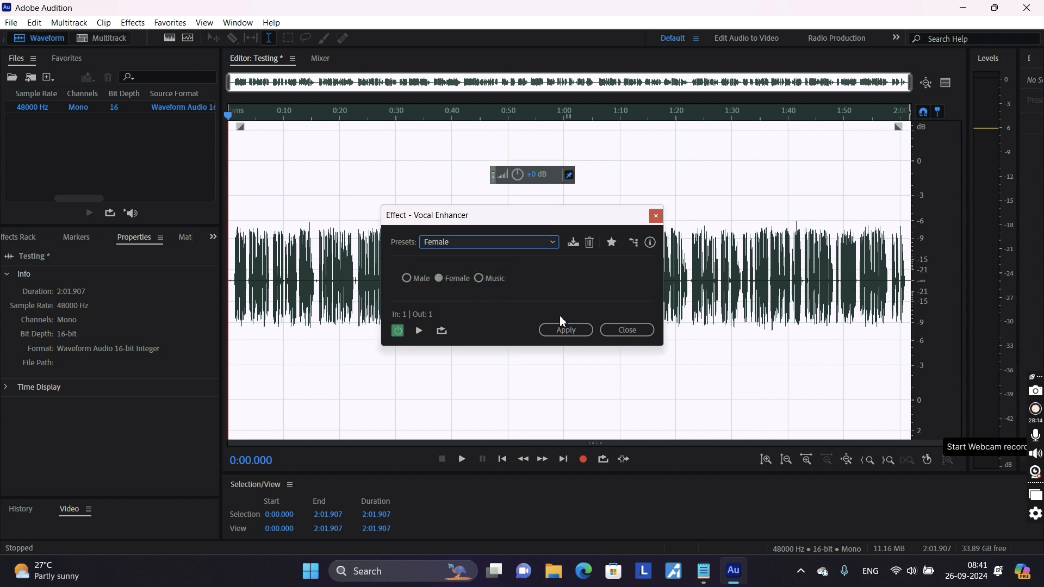
left_click(577, 334)
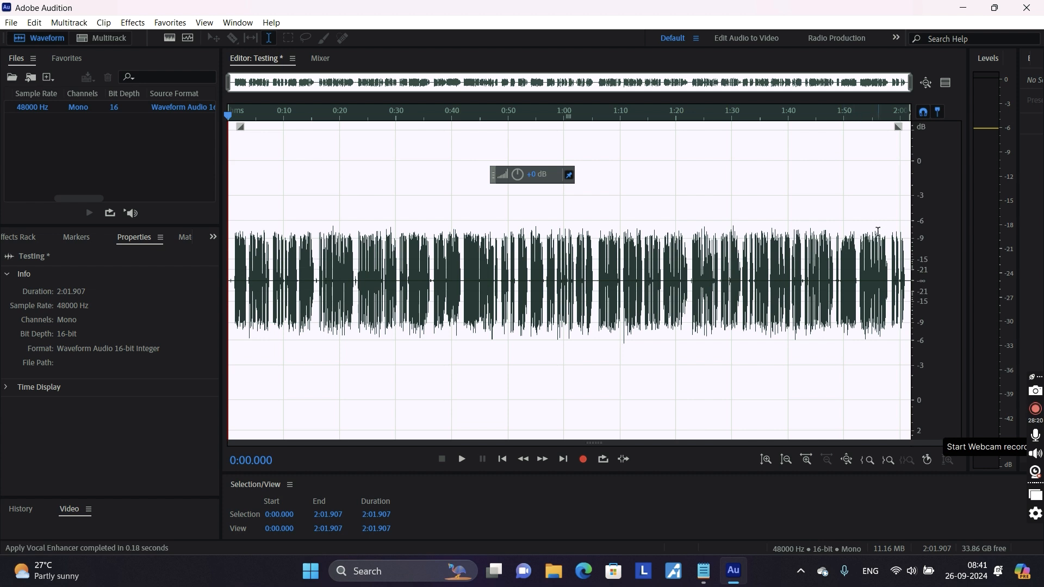
Clear the selection and listen to the Female-enhanced recording from about 0:14
left_click(674, 236)
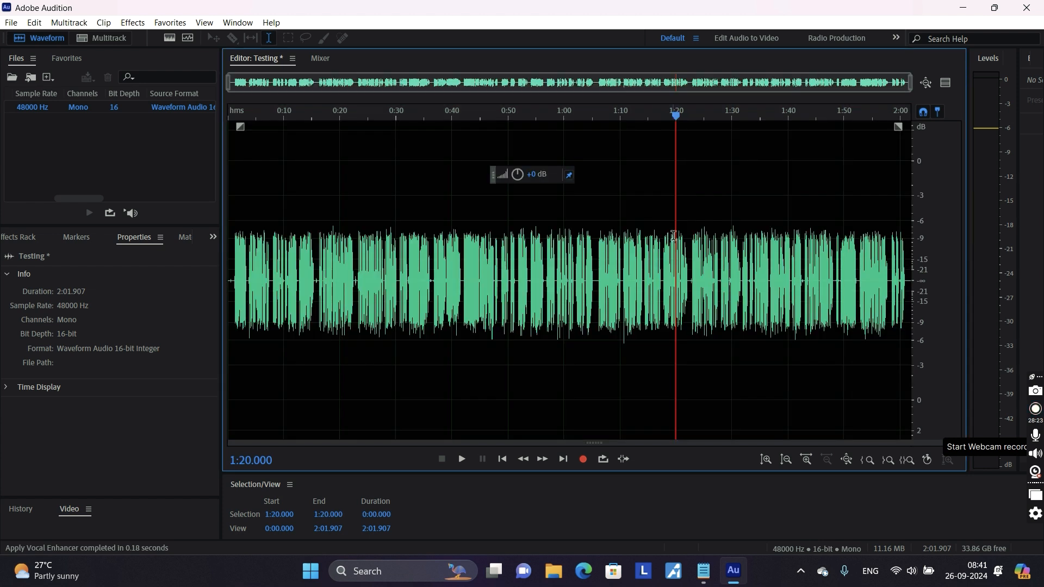
left_click(307, 125)
key("space")
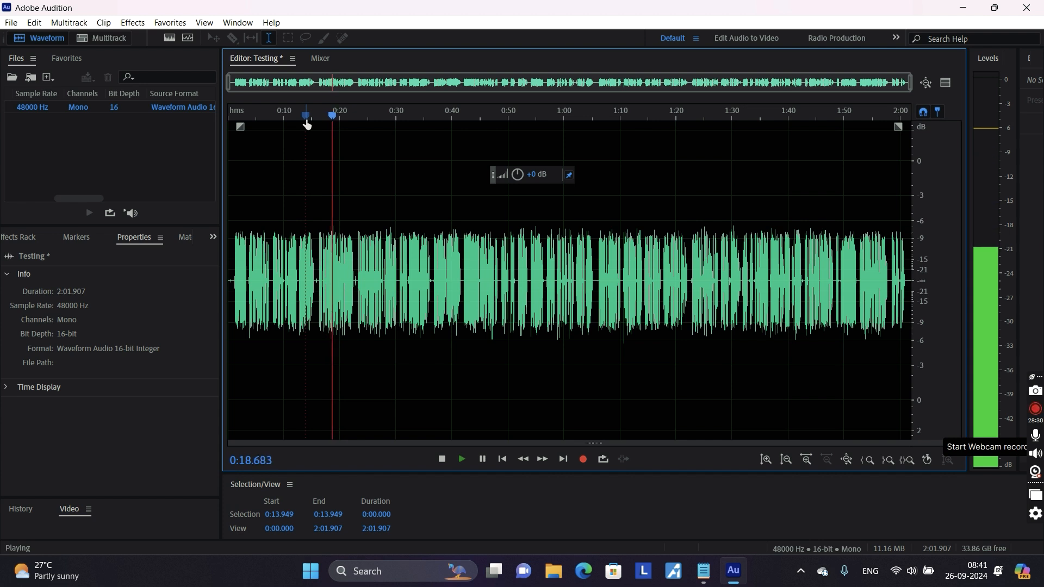
key("space")
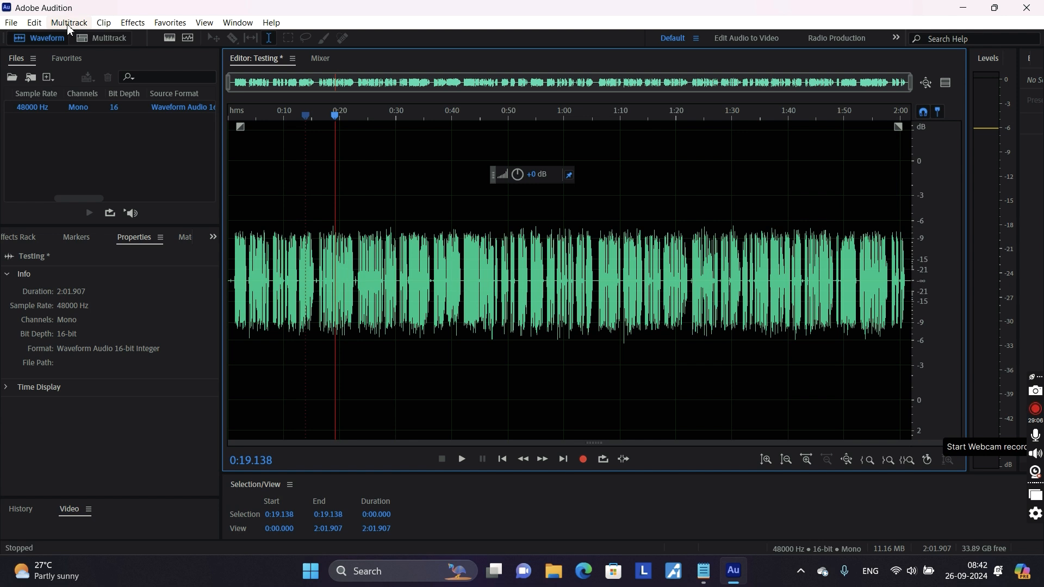
Review the Audio Hardware preferences, checking the available default output and default input devices without changing them
left_click(34, 22)
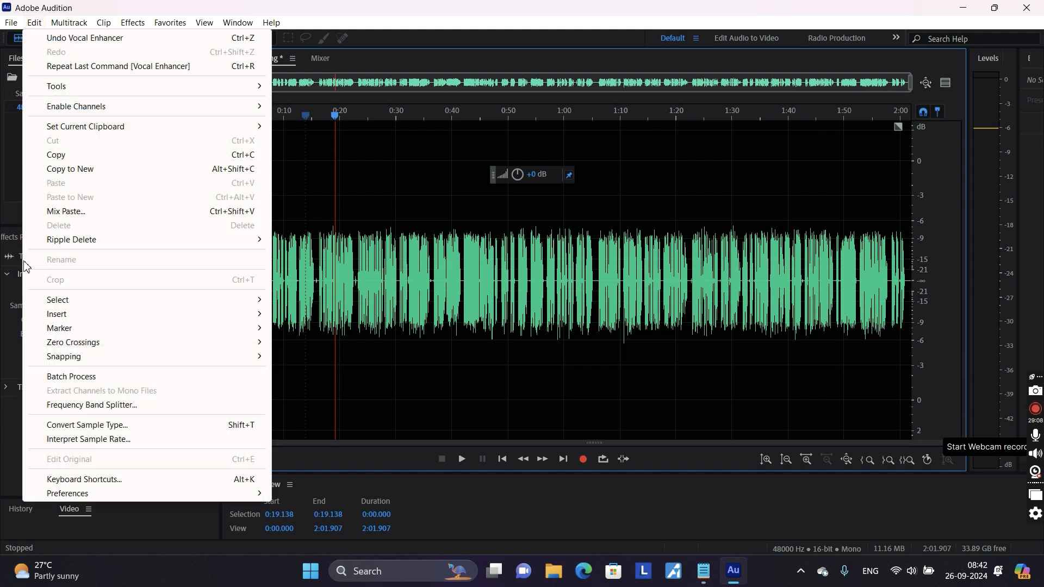
mouse_move(61, 497)
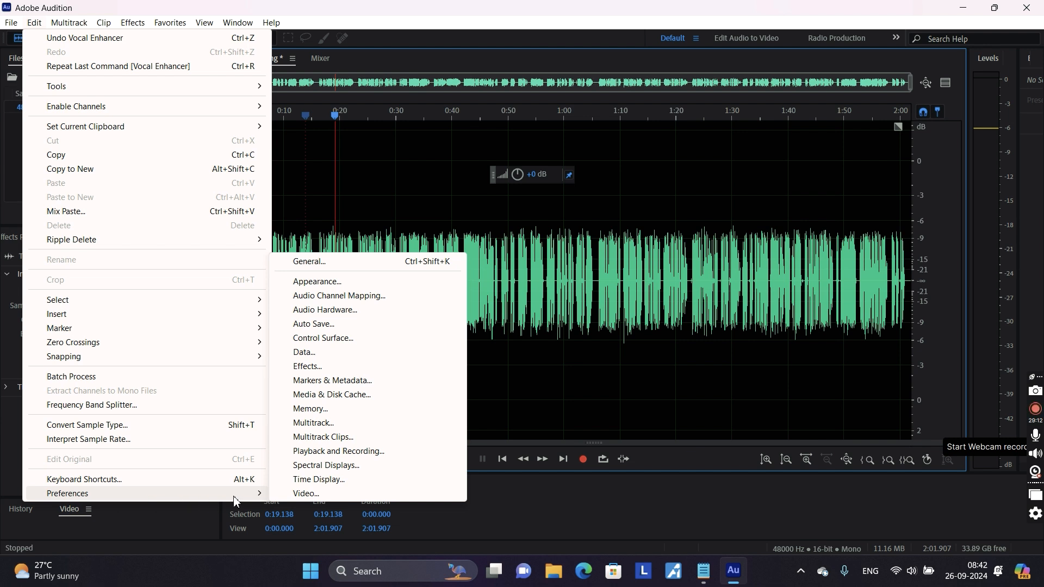
left_click(356, 311)
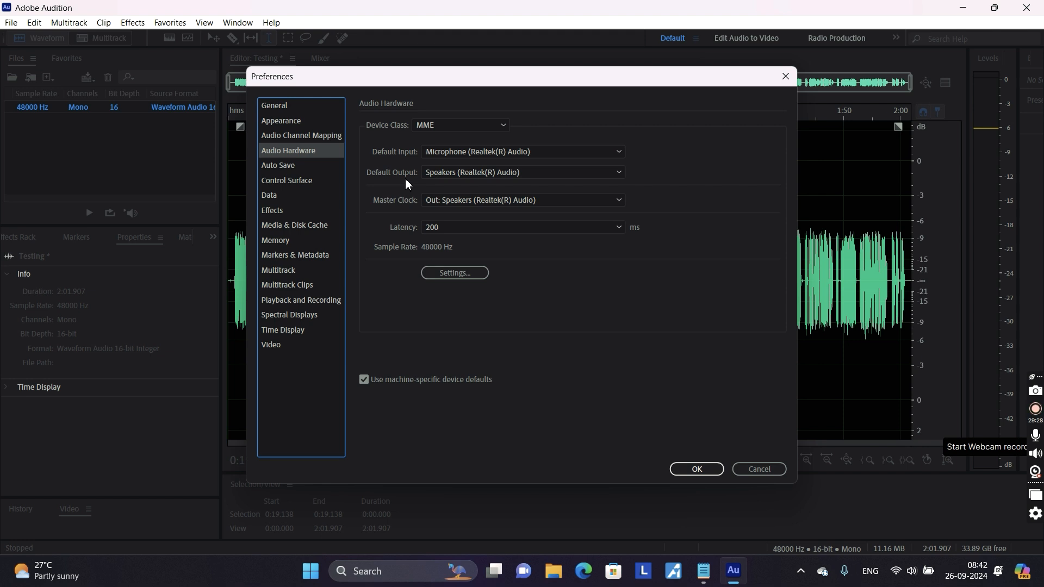
left_click(444, 172)
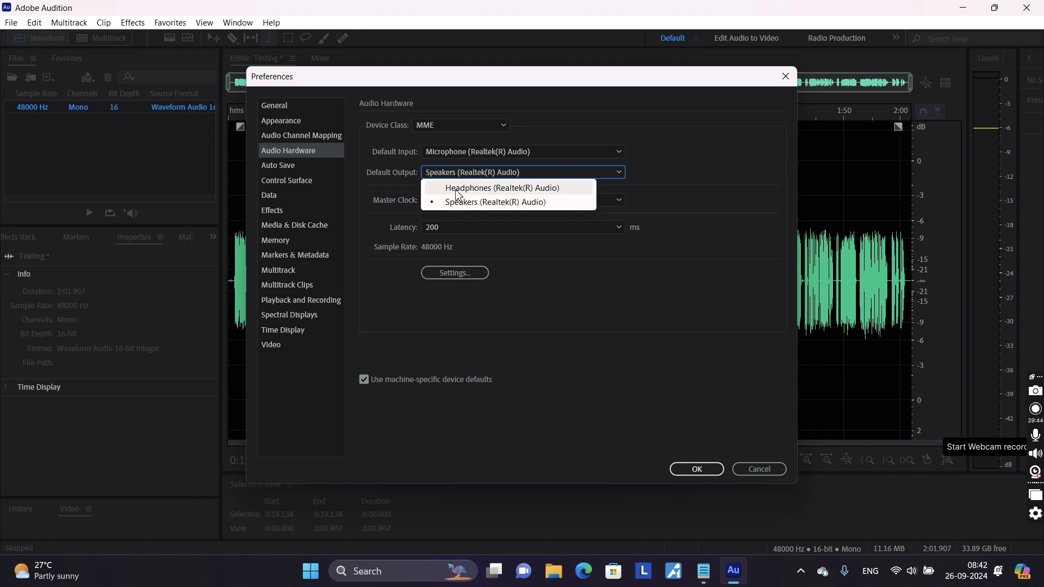
left_click(676, 178)
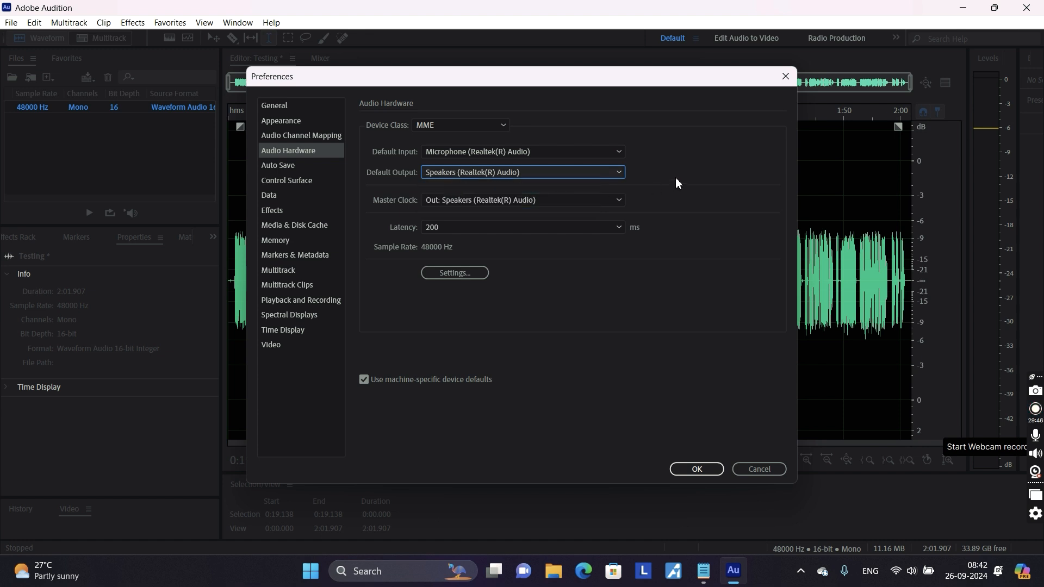
left_click(614, 155)
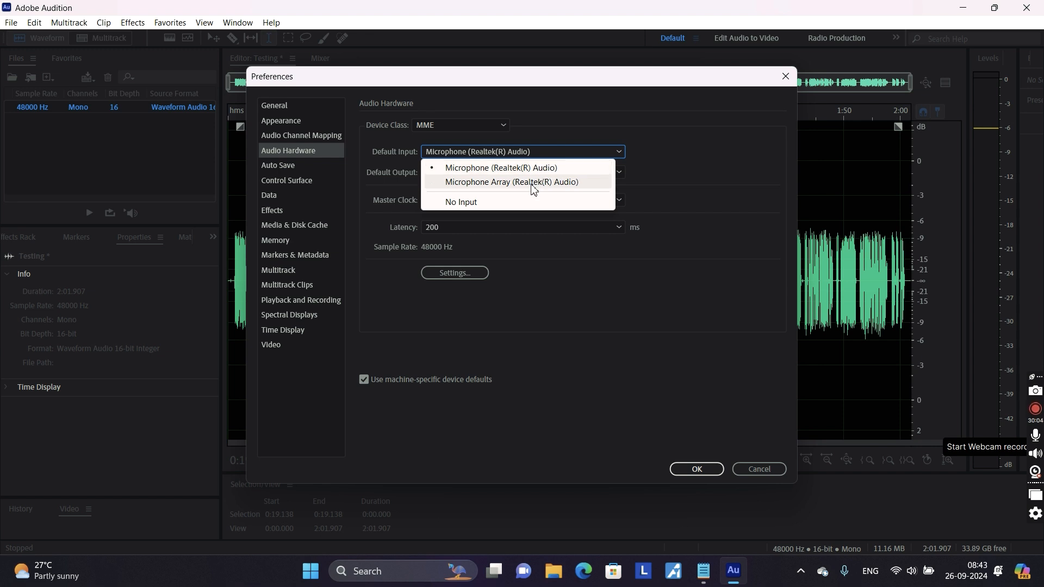
left_click(717, 209)
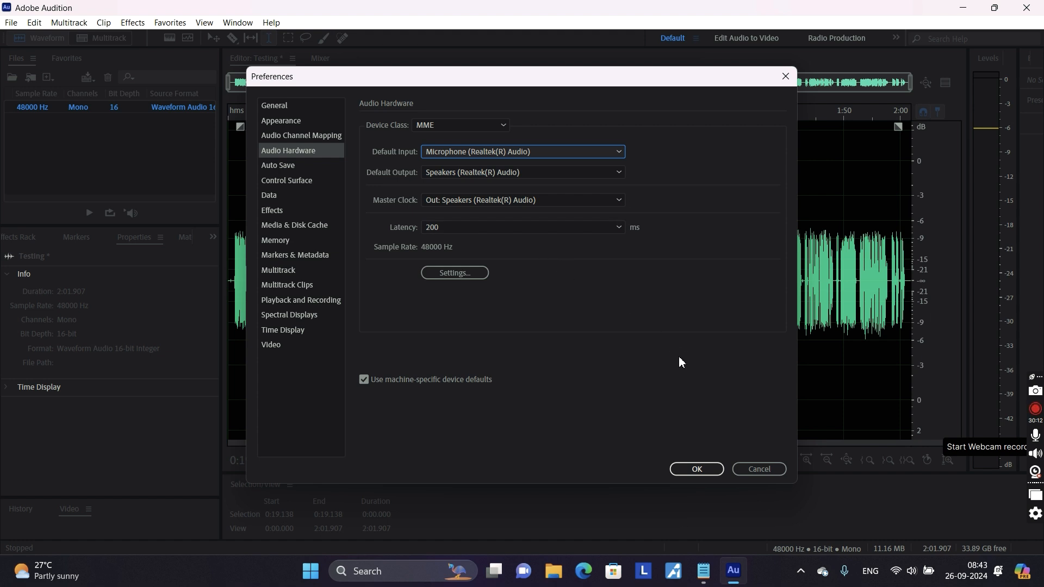
left_click(701, 472)
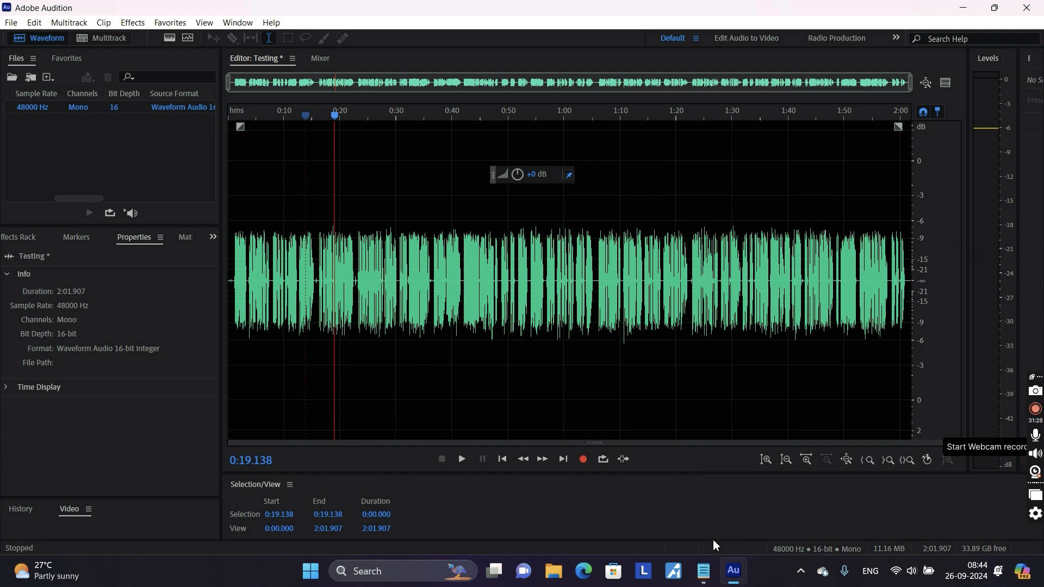
Switch to the Notepad lesson notes to review the audio topics, and return to Adobe Audition
left_click(703, 571)
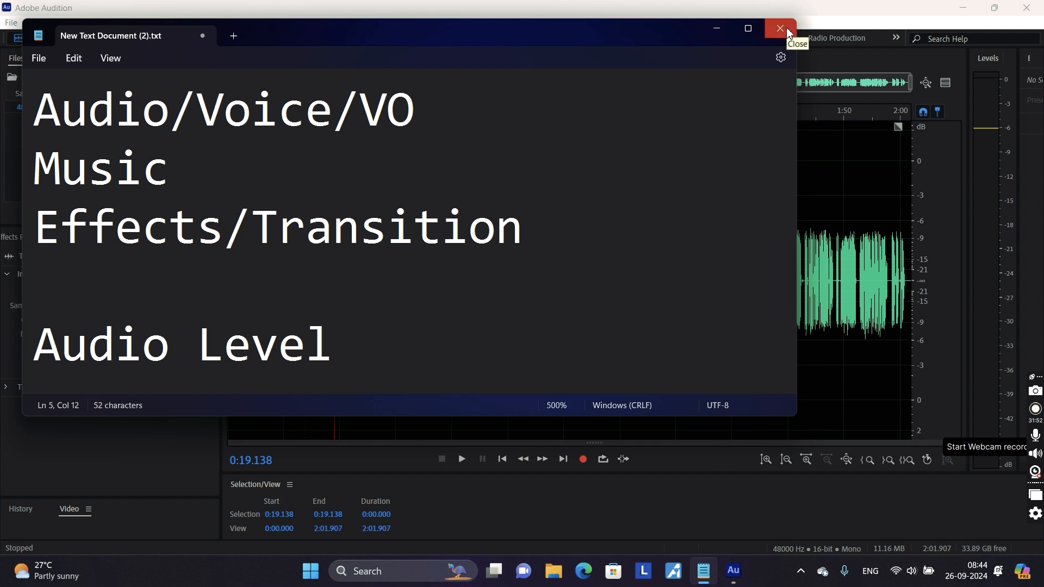
mouse_move(733, 40)
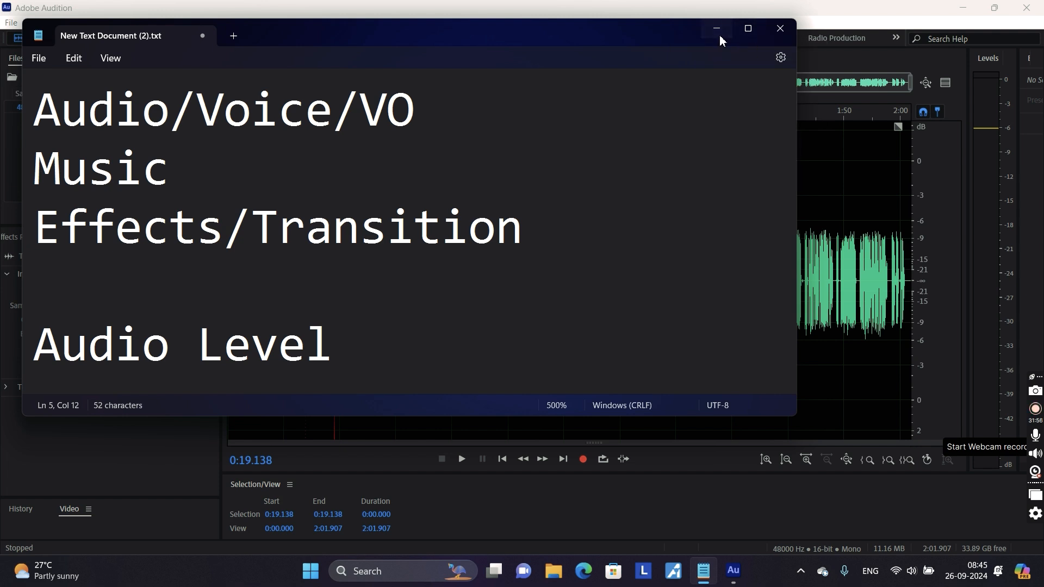
left_click(717, 28)
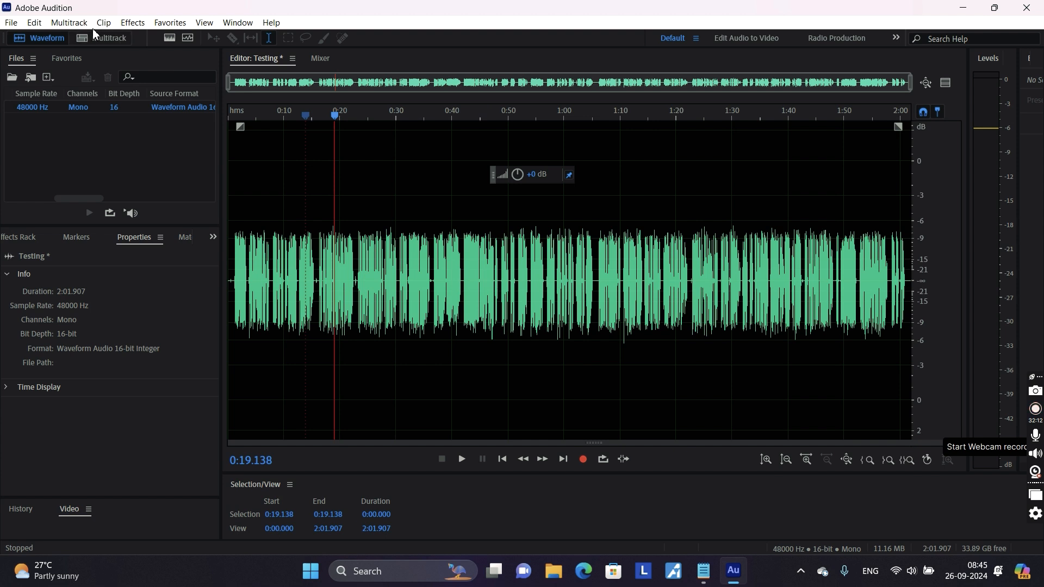
Save the recording as Testing.wav in the Downloads folder in Wave PCM format, checking the other available formats
left_click(11, 23)
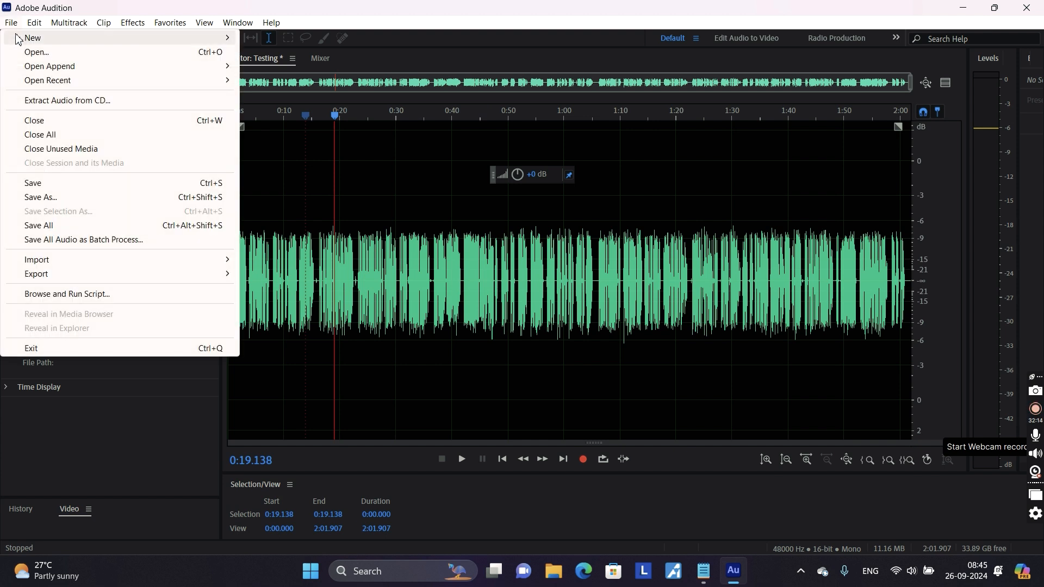
left_click(22, 202)
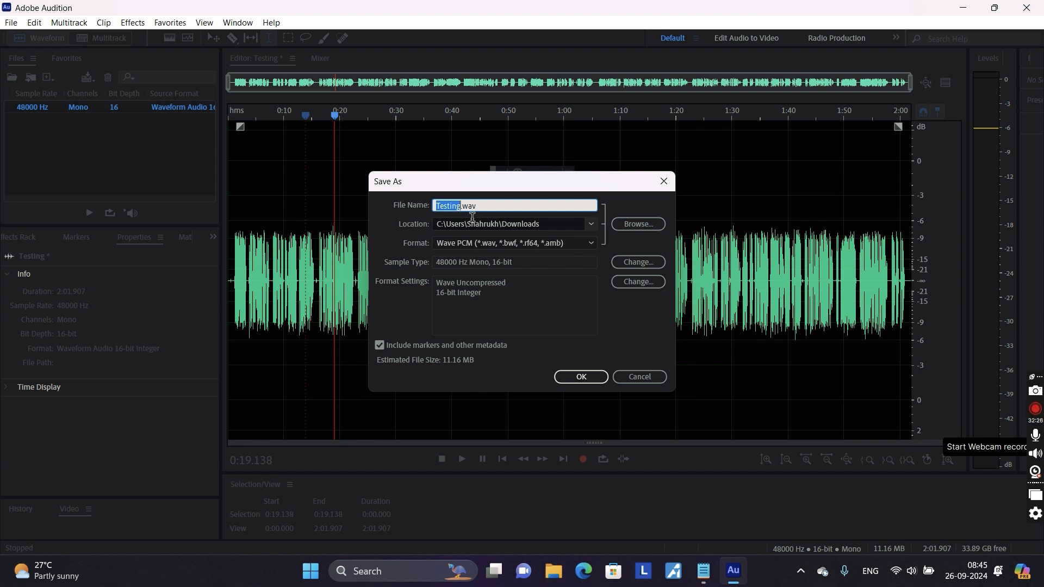
left_click(484, 243)
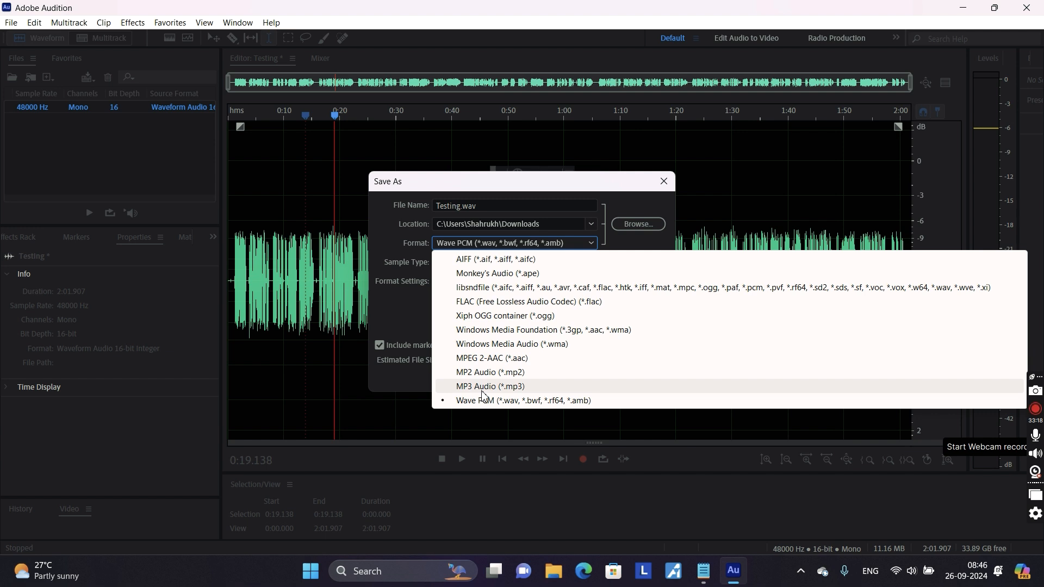
left_click(637, 201)
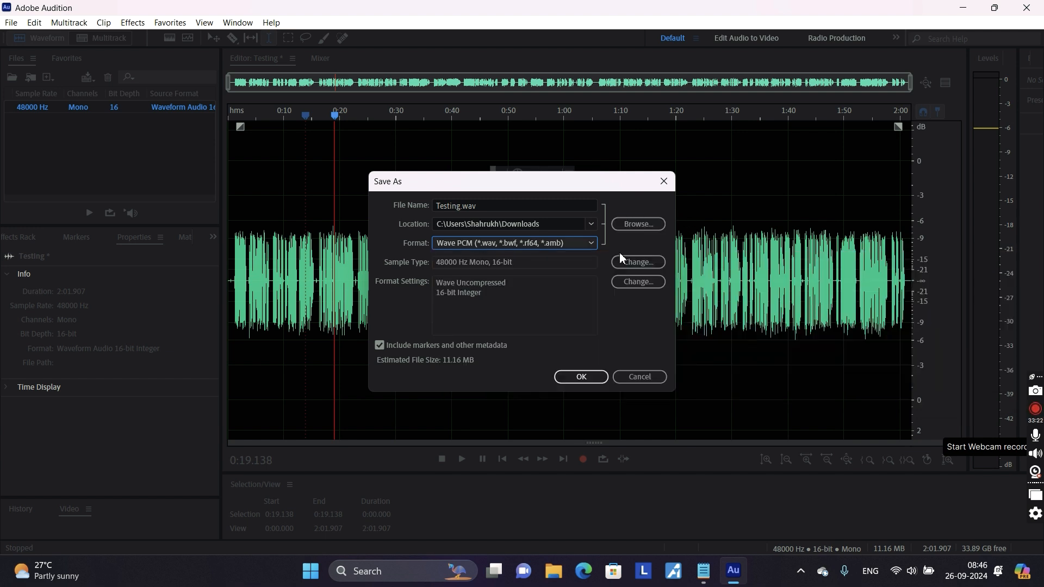
left_click(579, 376)
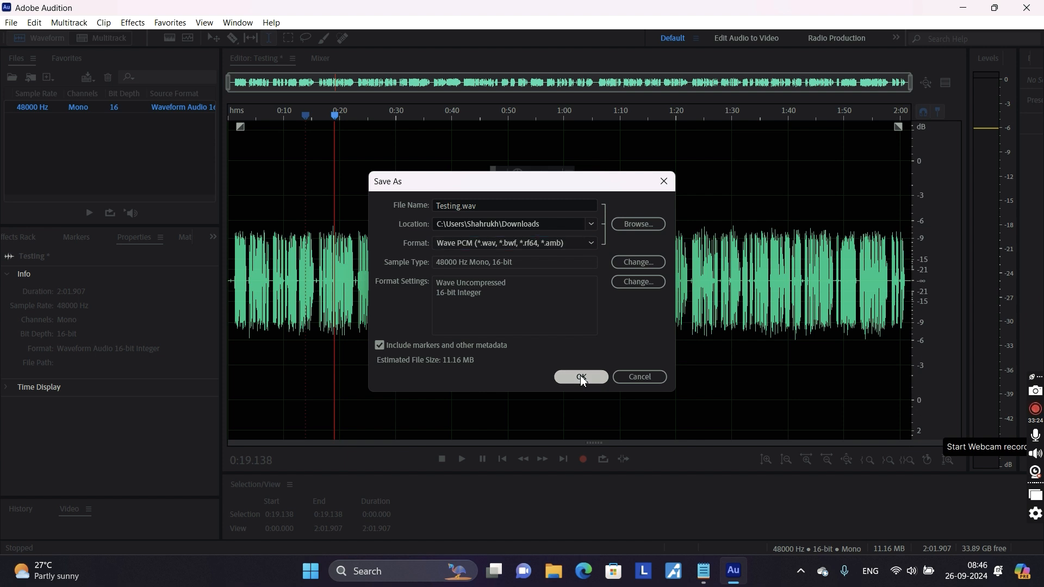